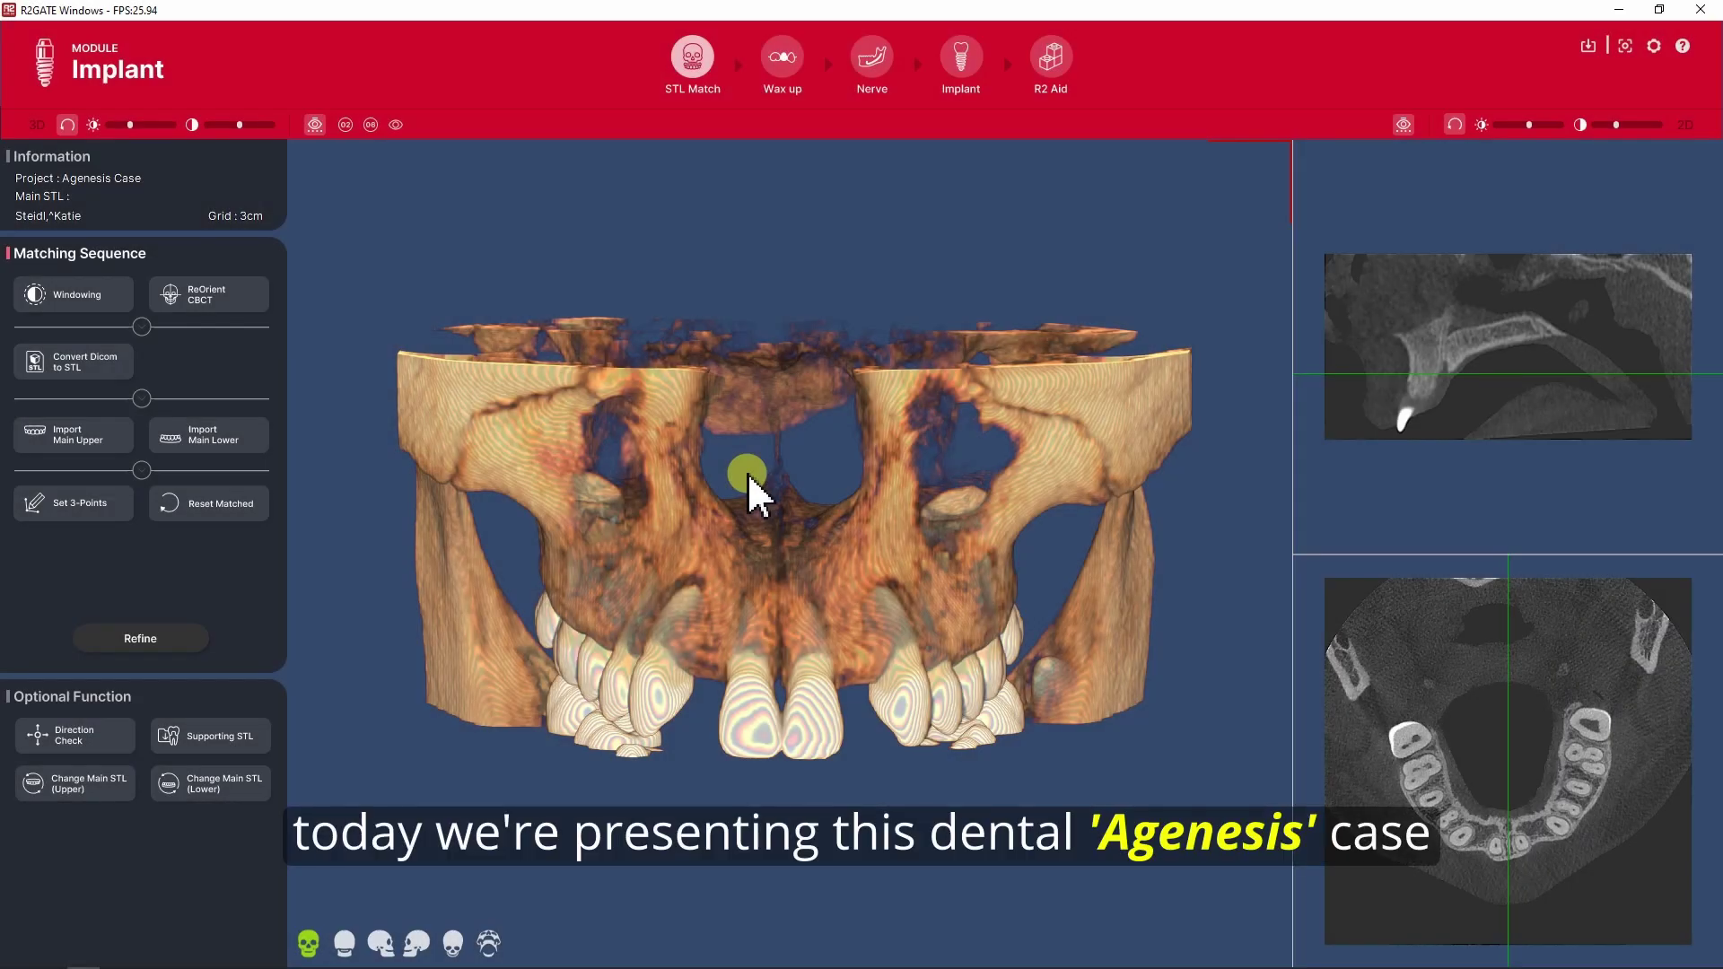
Raise the CBCT windowing to Level 1600 and Width 4246, nudge the axial slice, and apply.
scroll(748, 476, down, 3)
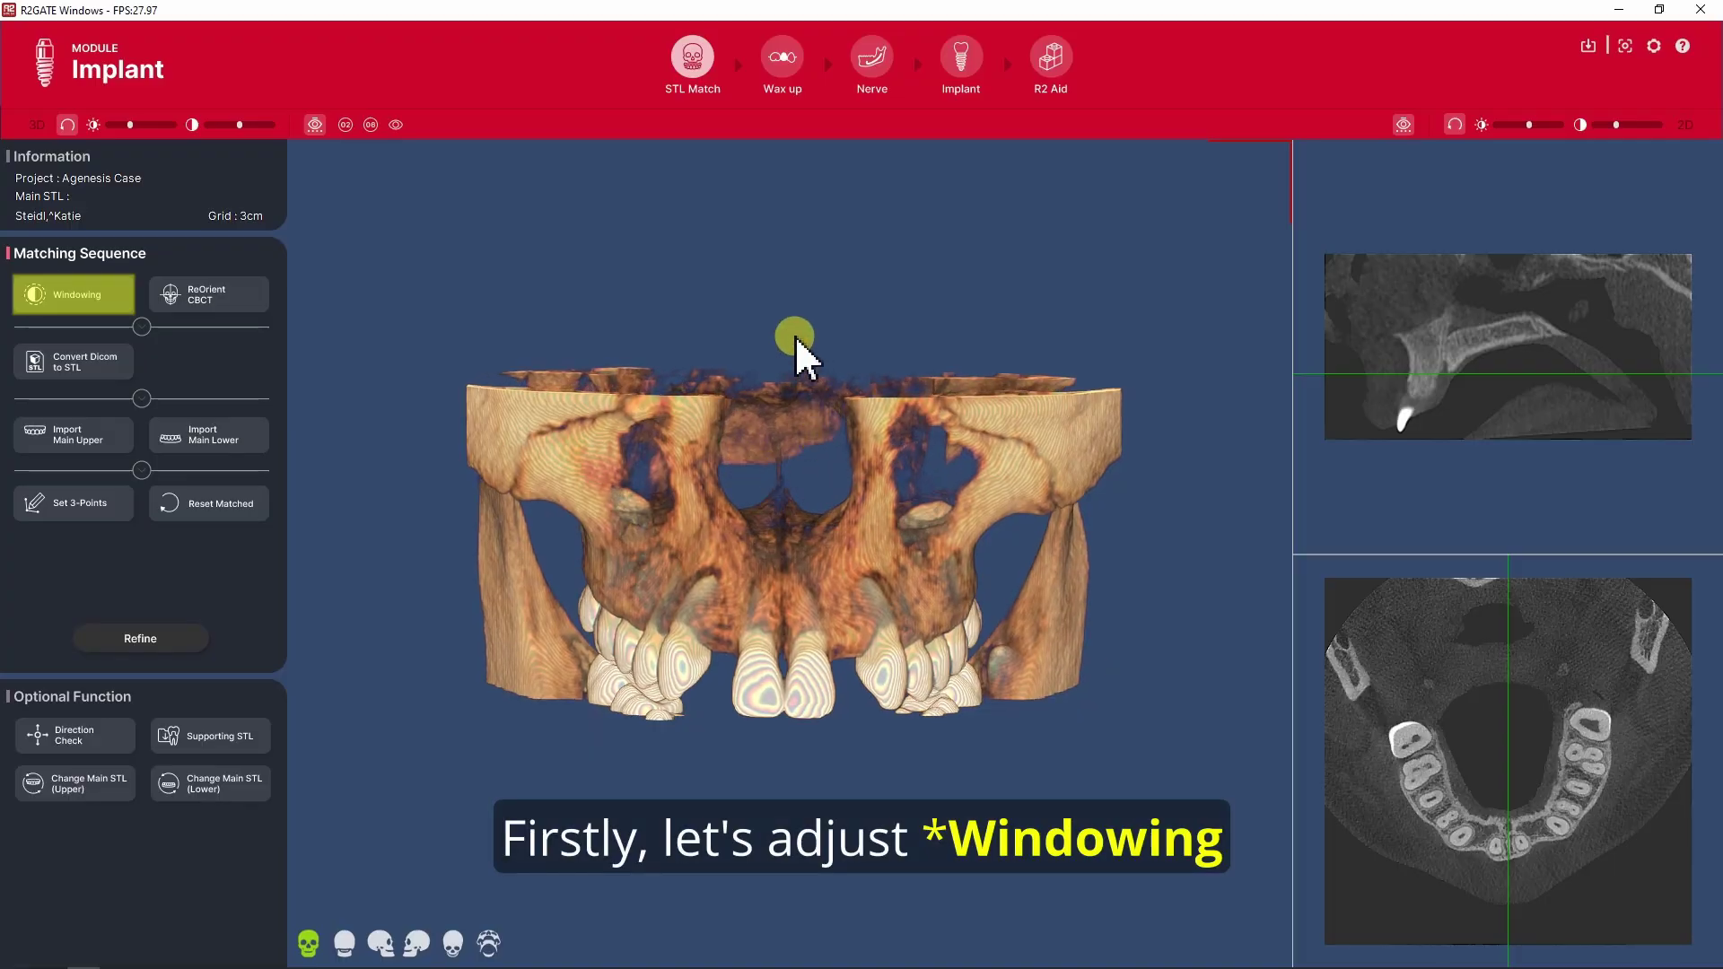
click(79, 298)
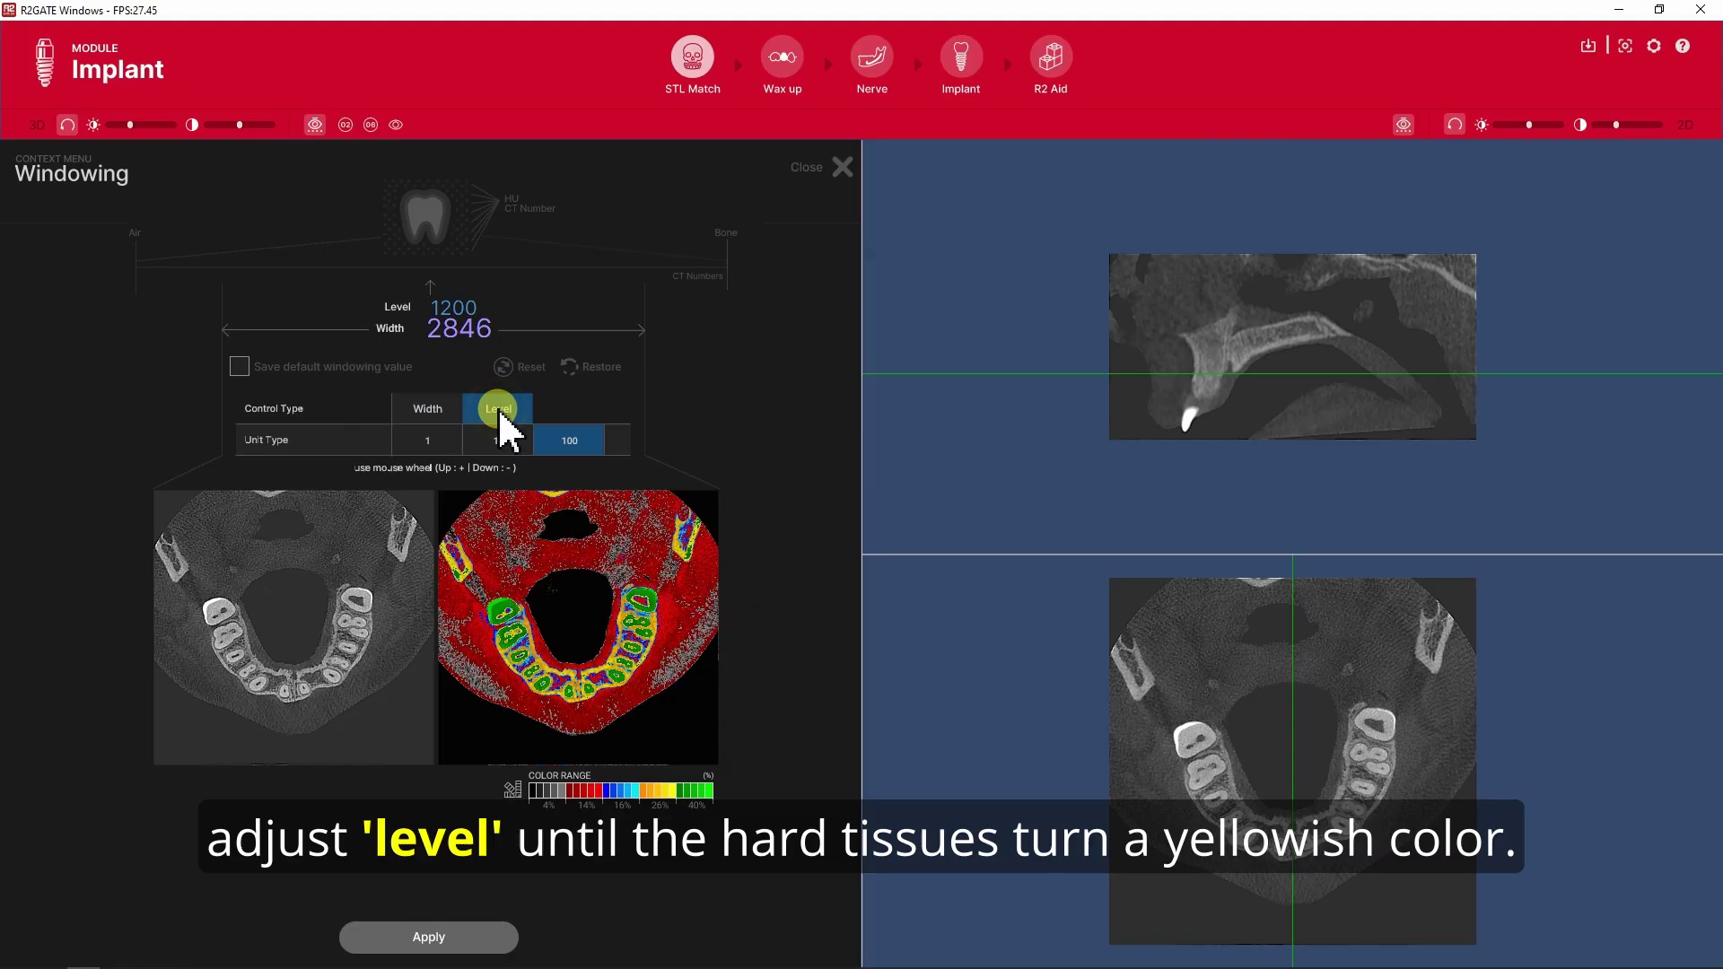
scroll(599, 543, up, 4)
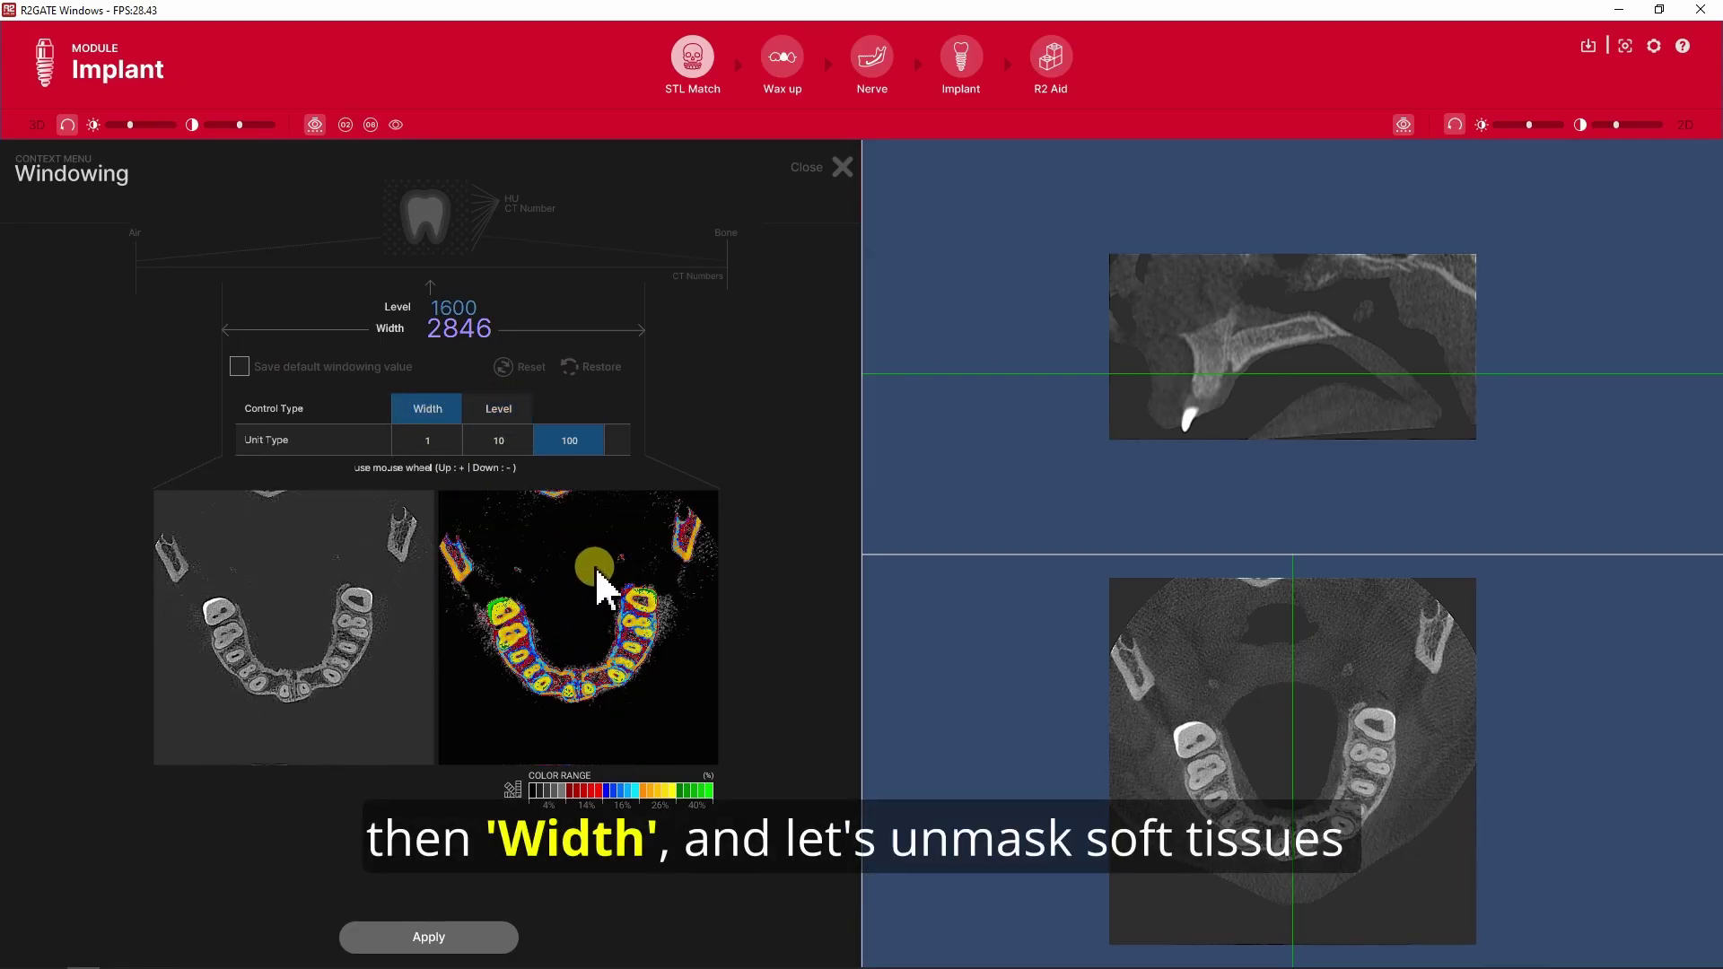
scroll(600, 578, up, 12)
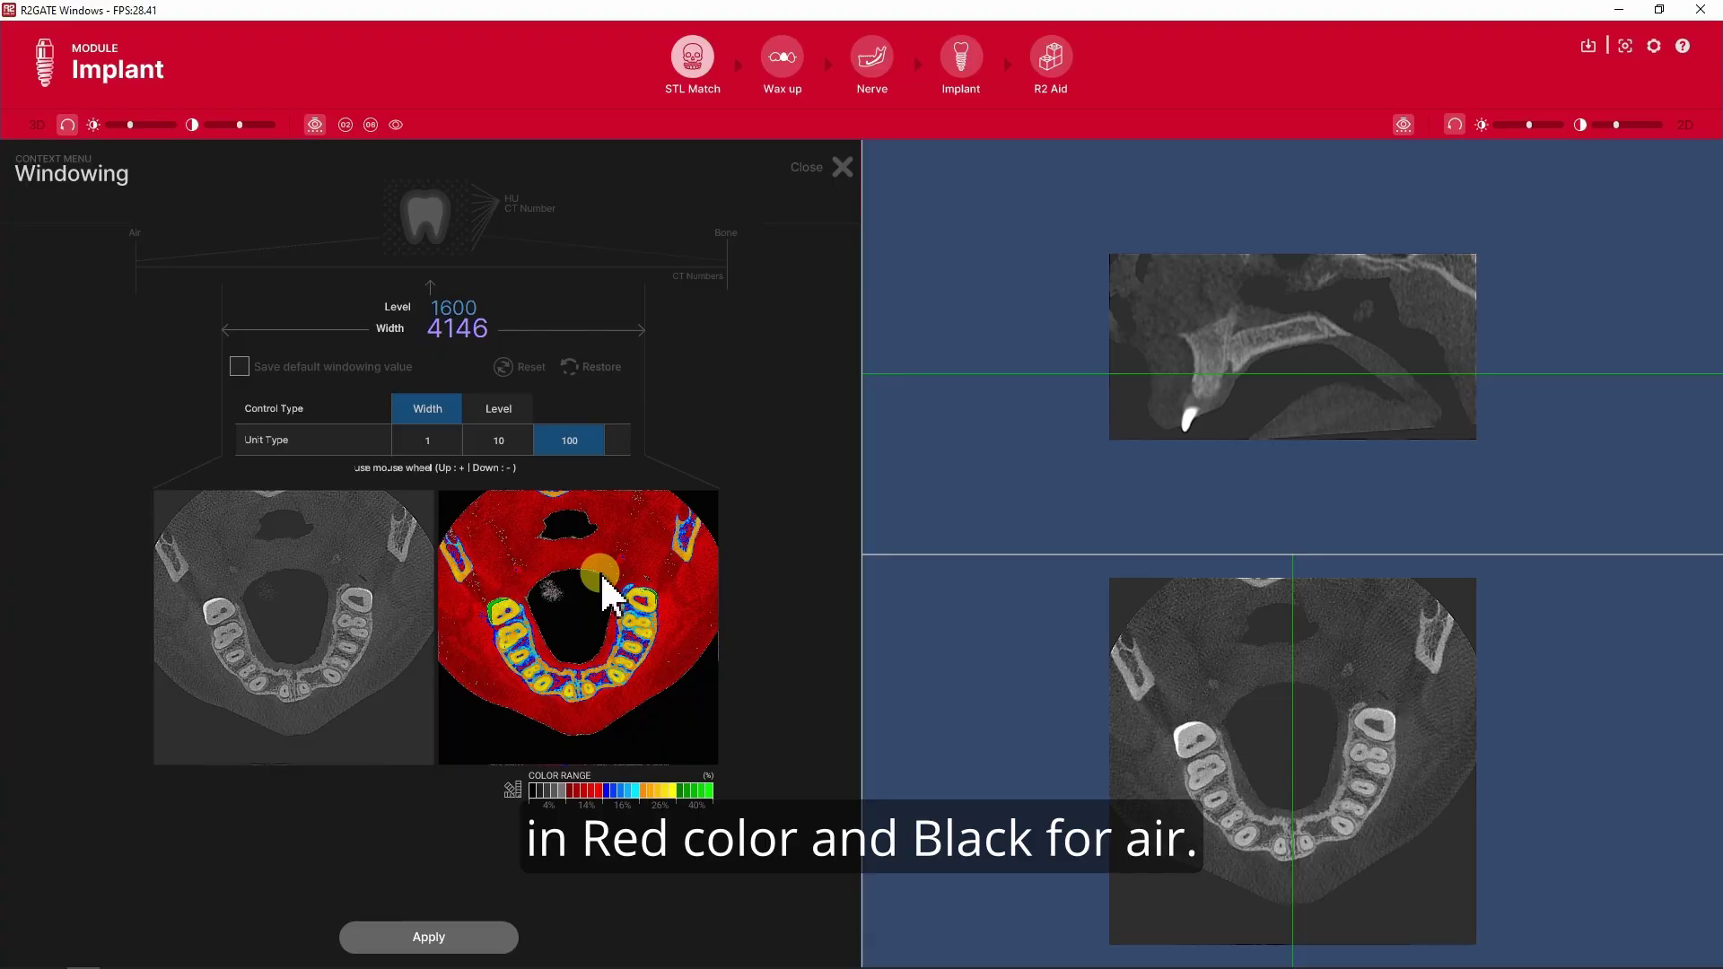
mouse_move(1095, 374)
mouse_down()
mouse_move(1103, 352)
mouse_move(1105, 368)
mouse_up()
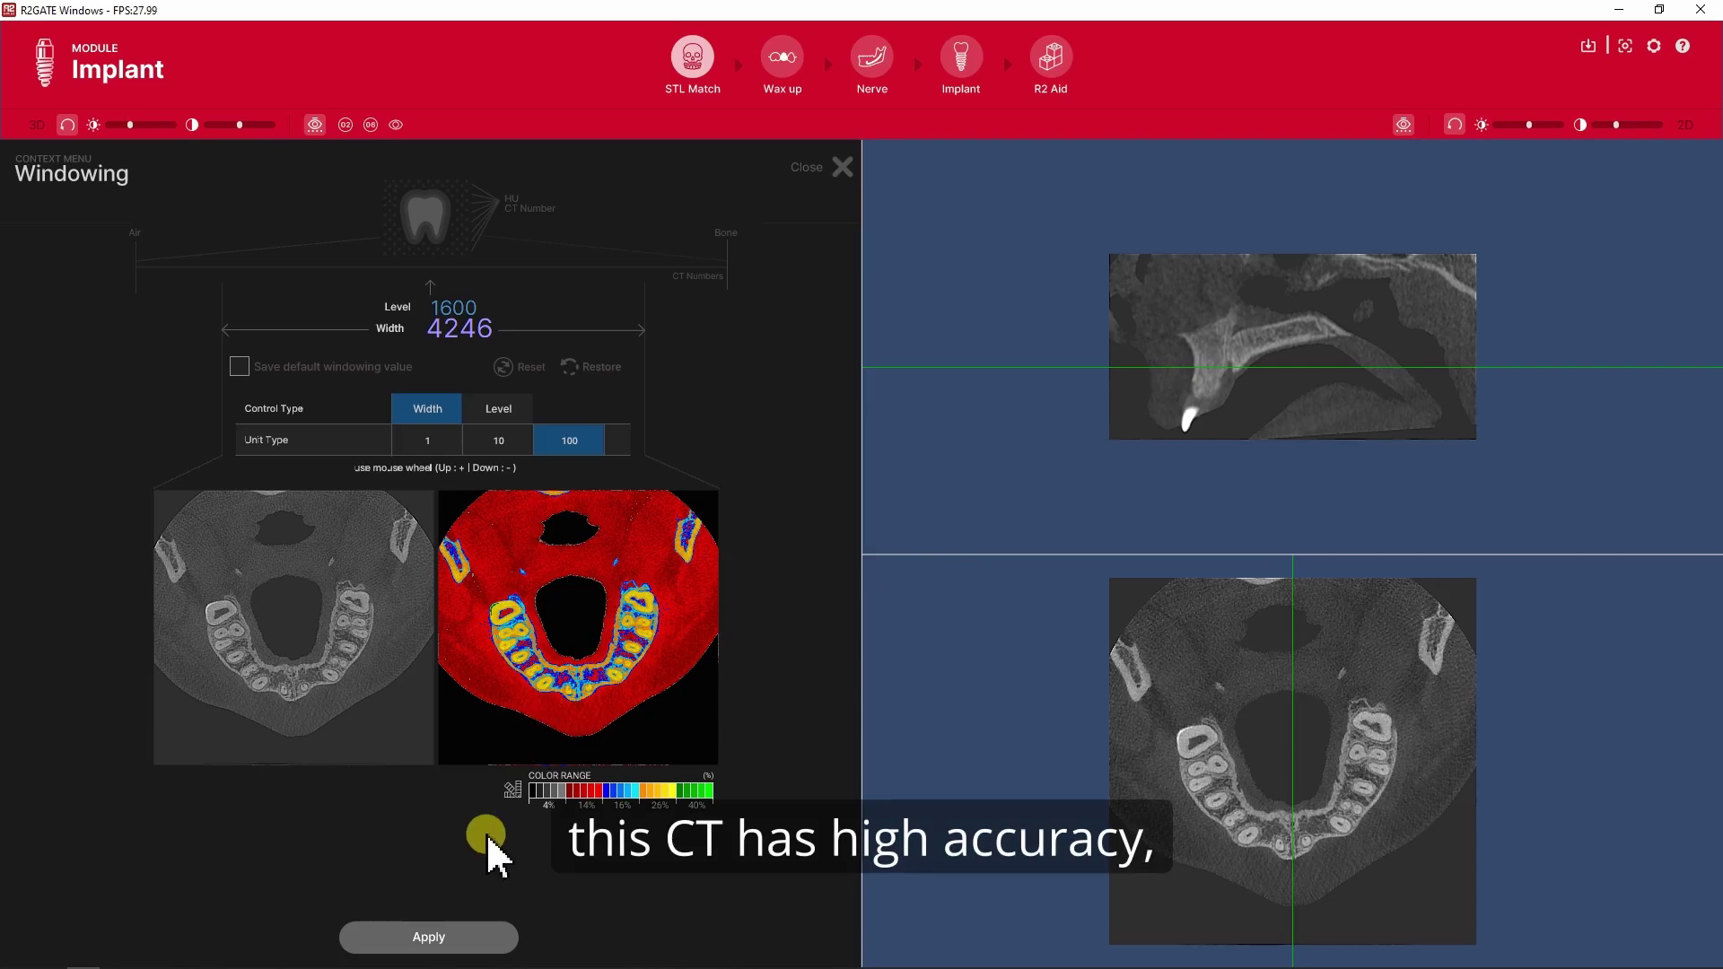
click(440, 937)
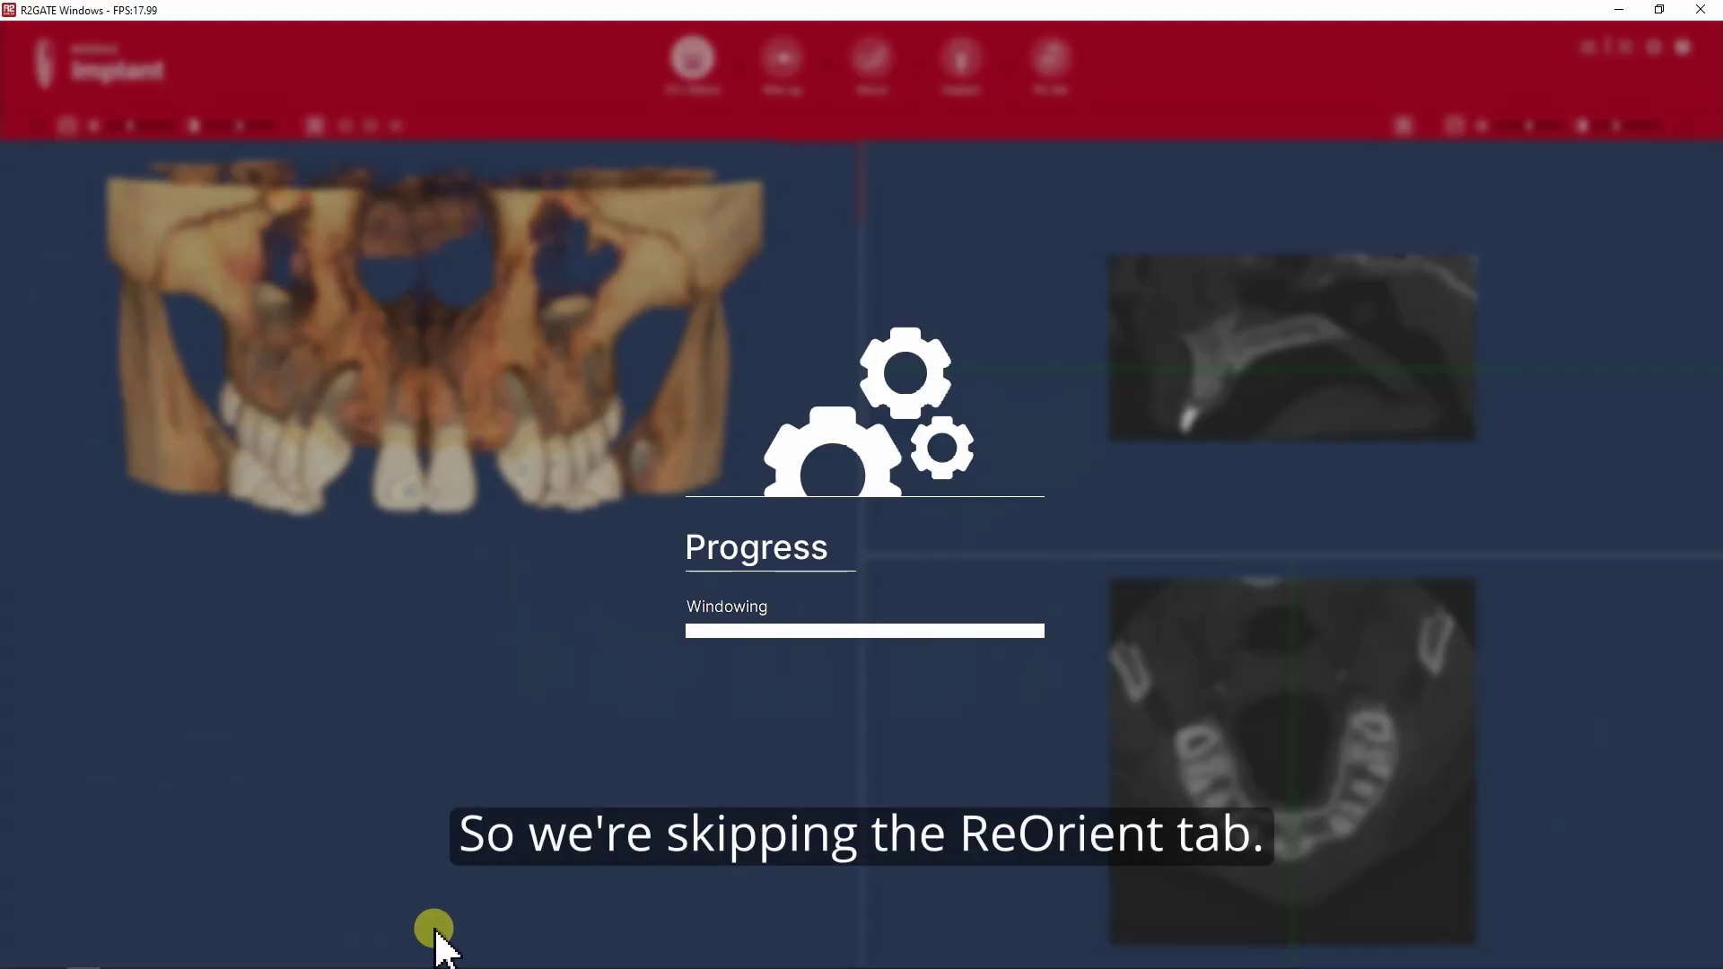
scroll(757, 565, up, 2)
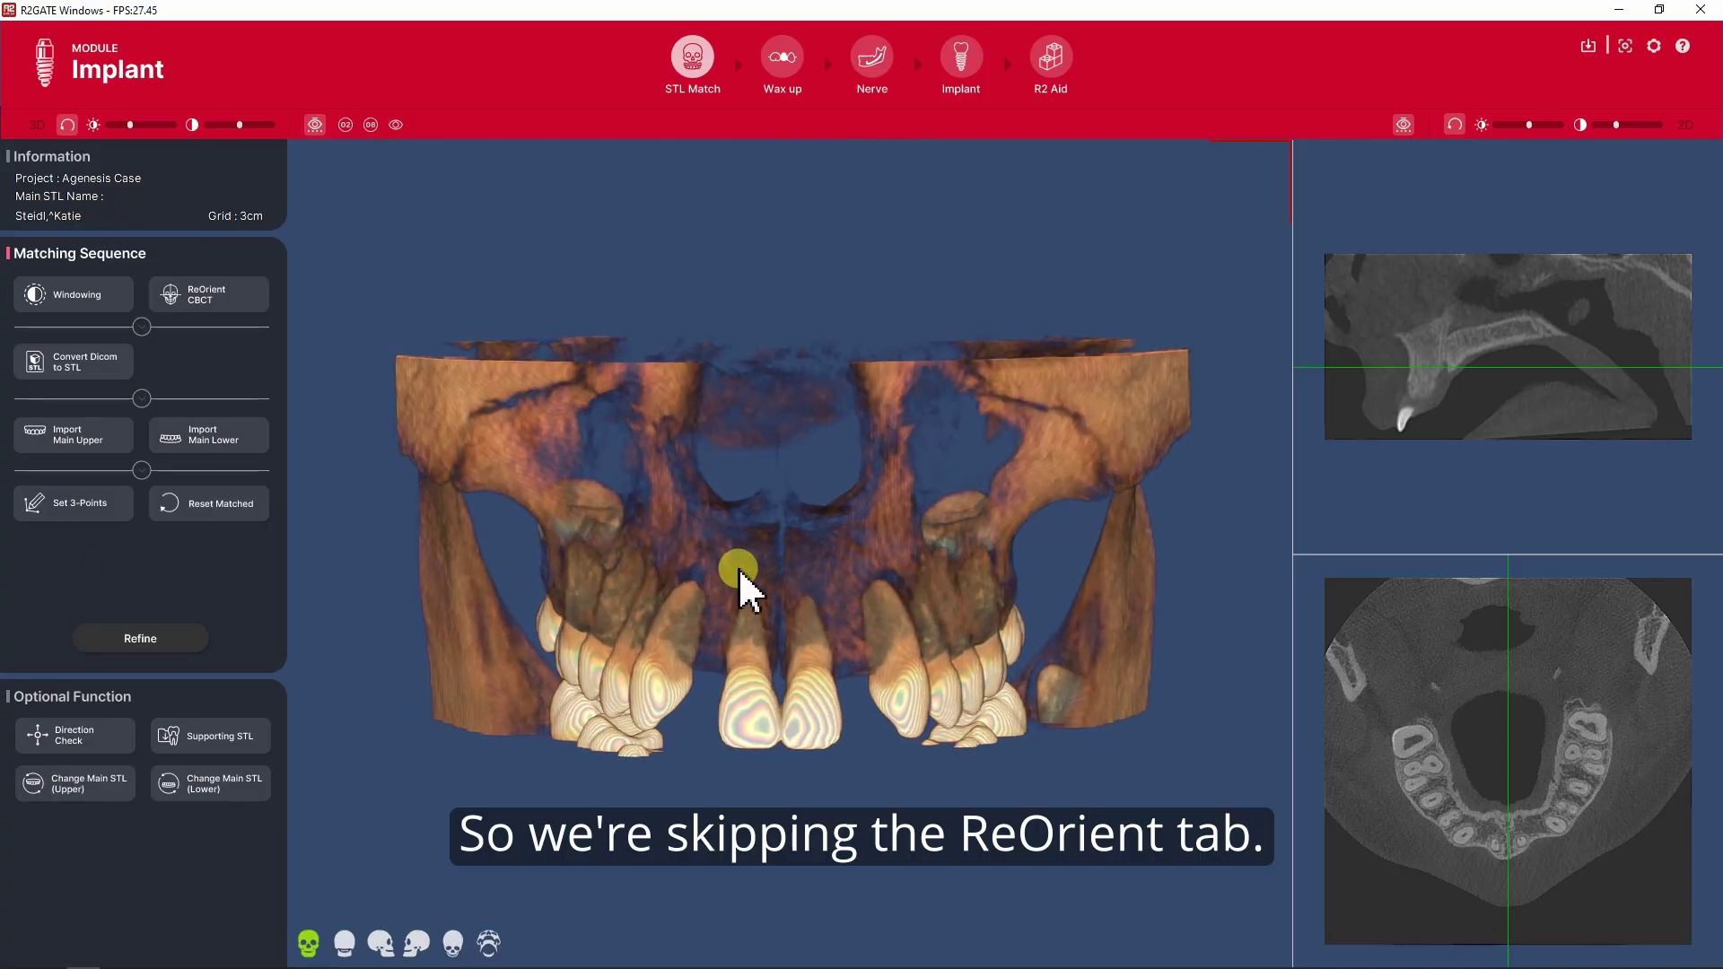
Convert the teeth to STL using a tilted, resized working box and the Teeth density preset.
click(100, 369)
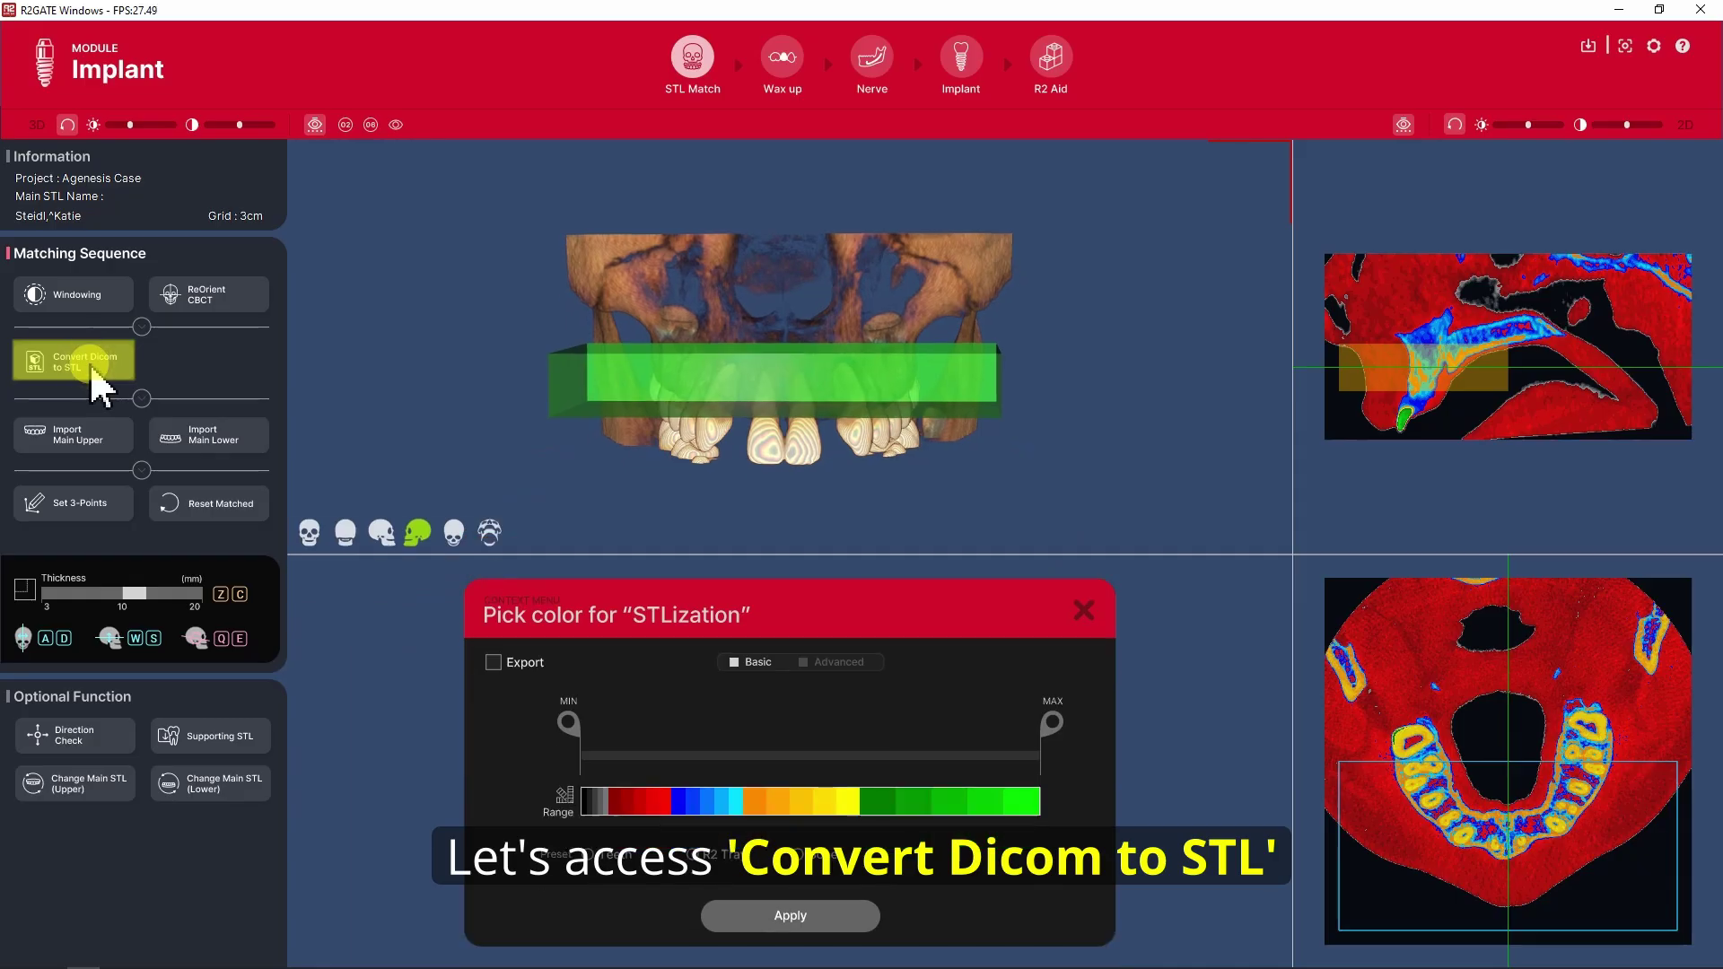
click(416, 531)
scroll(788, 396, up, 3)
drag(788, 396, 902, 389)
drag(493, 503, 569, 477)
drag(456, 236, 525, 303)
click(202, 817)
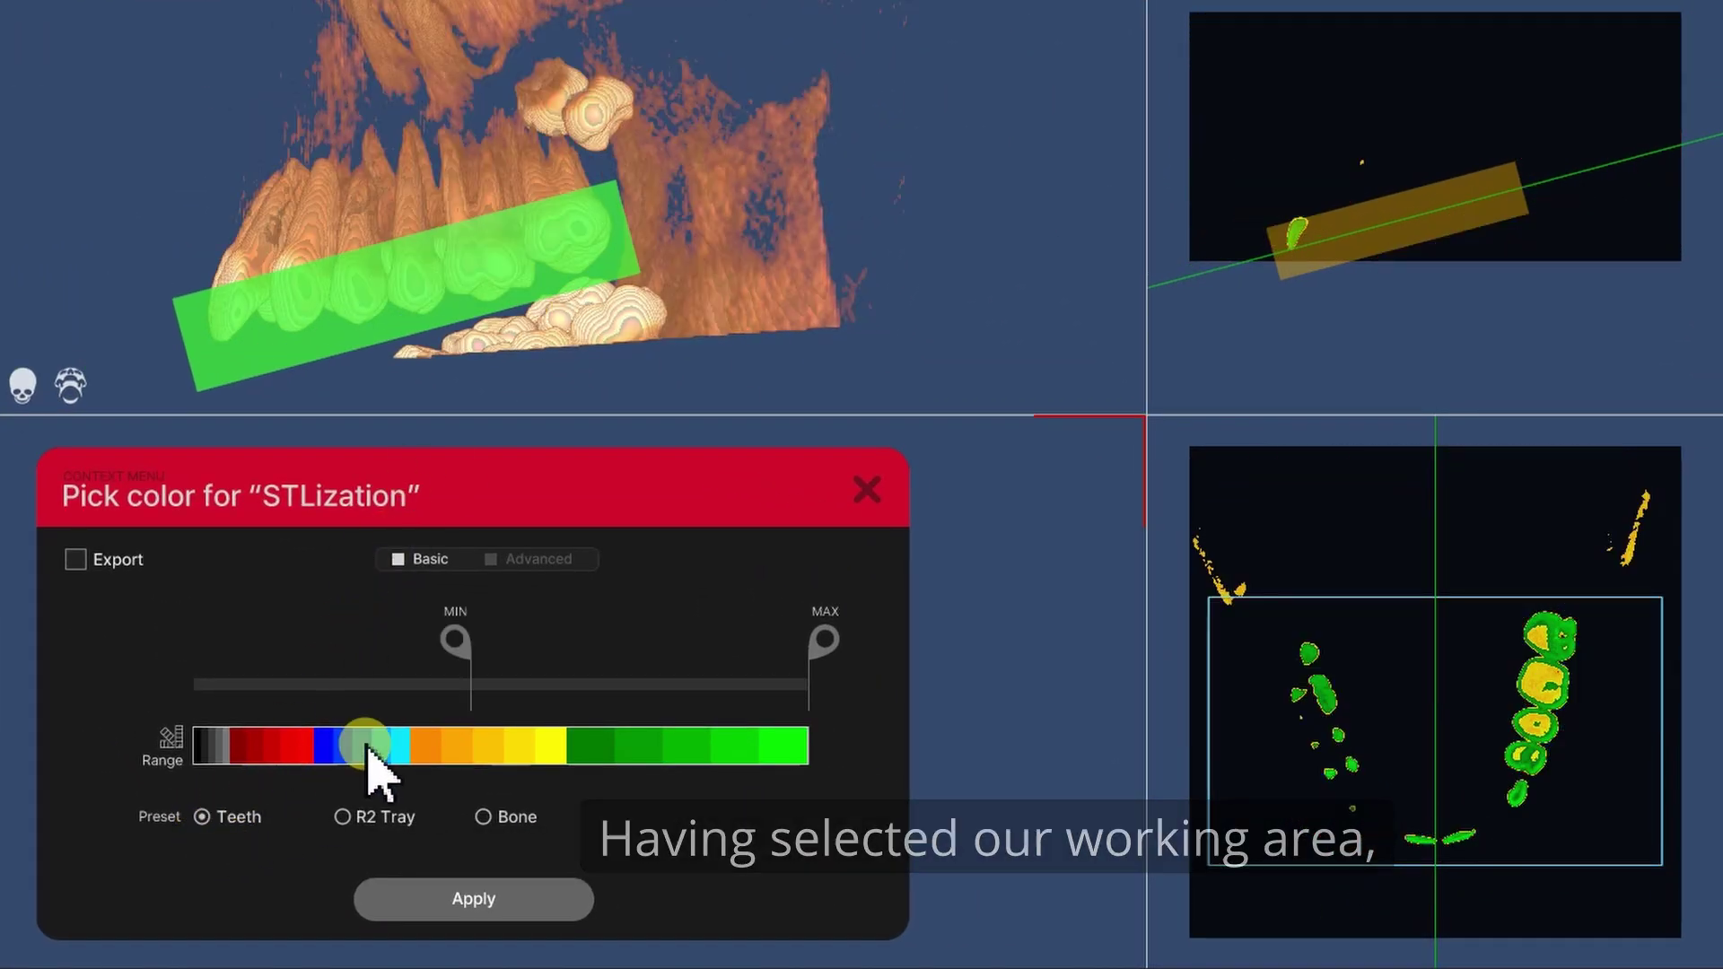
drag(487, 664, 496, 664)
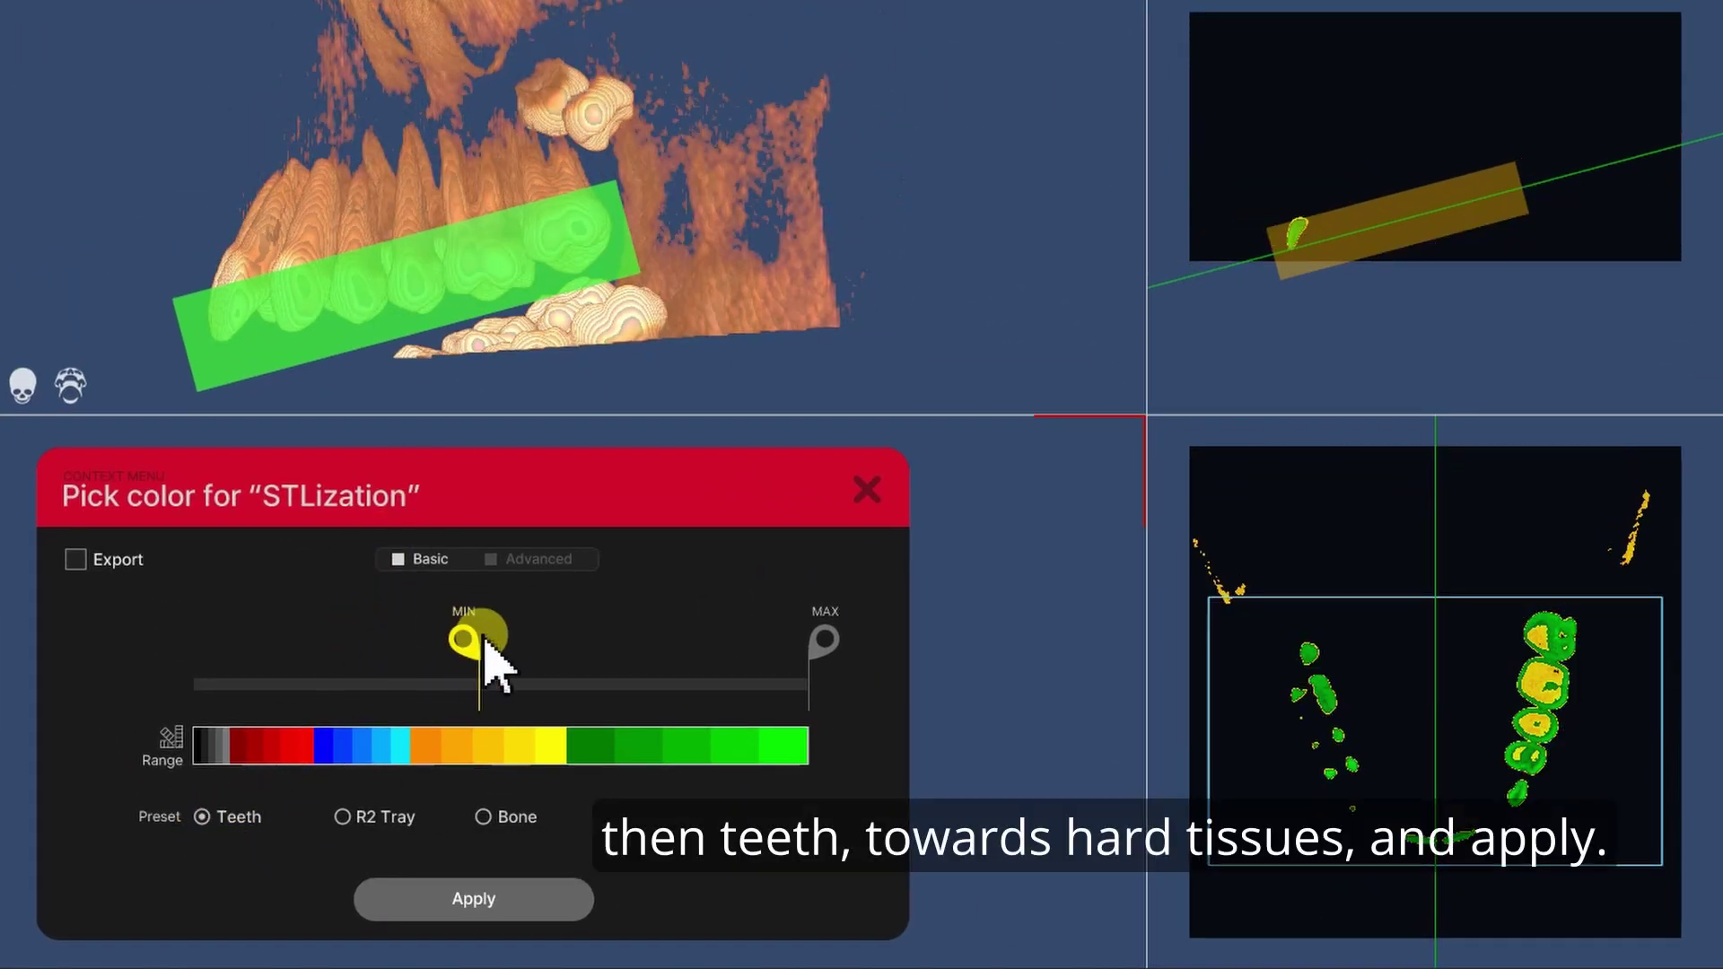
click(476, 899)
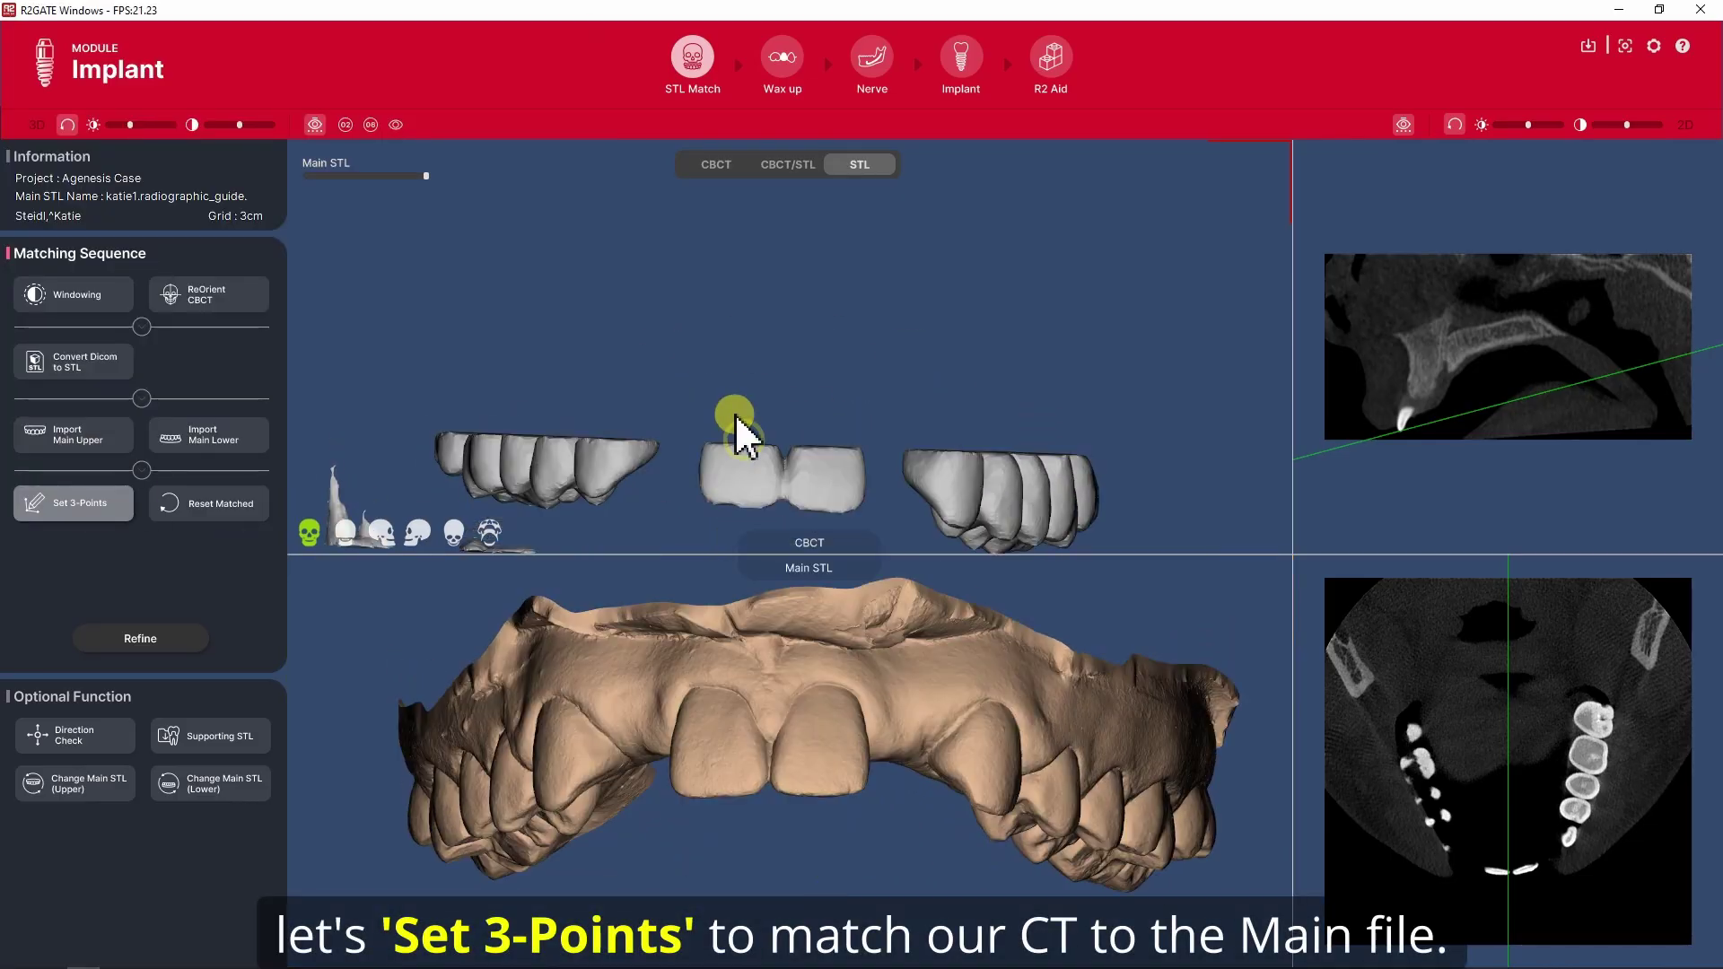
Match the katie1 radiographic guide model by 3 points, then hide the CBCT to review fit.
click(1116, 474)
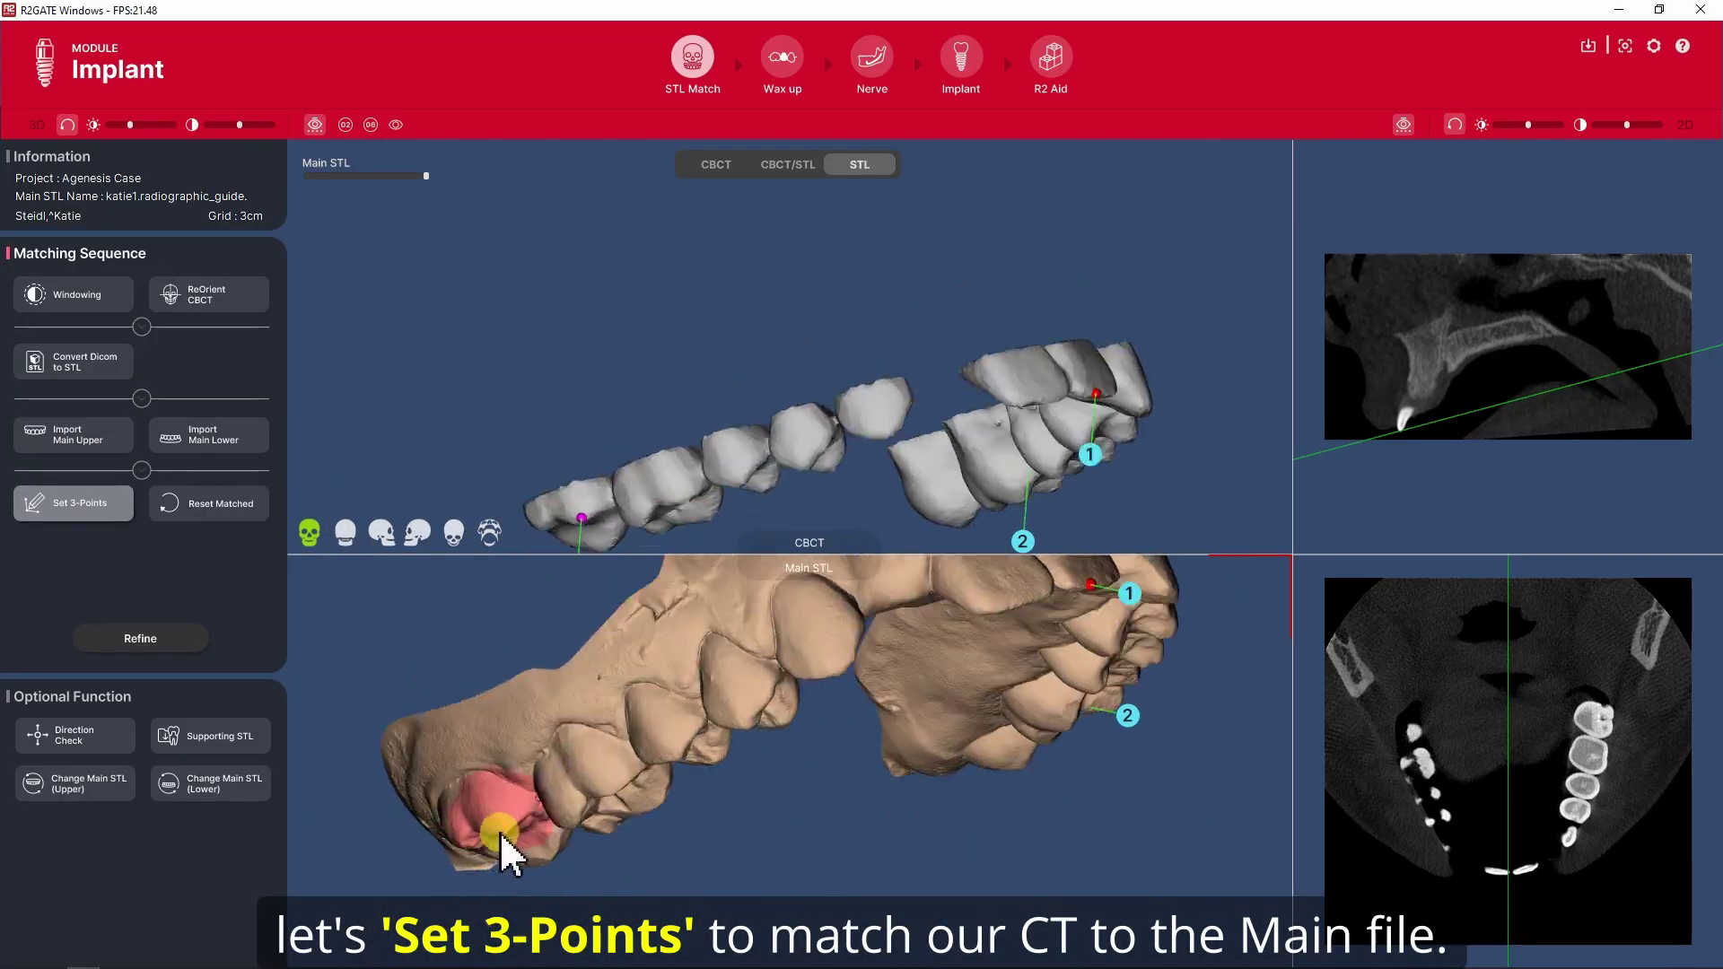
click(500, 833)
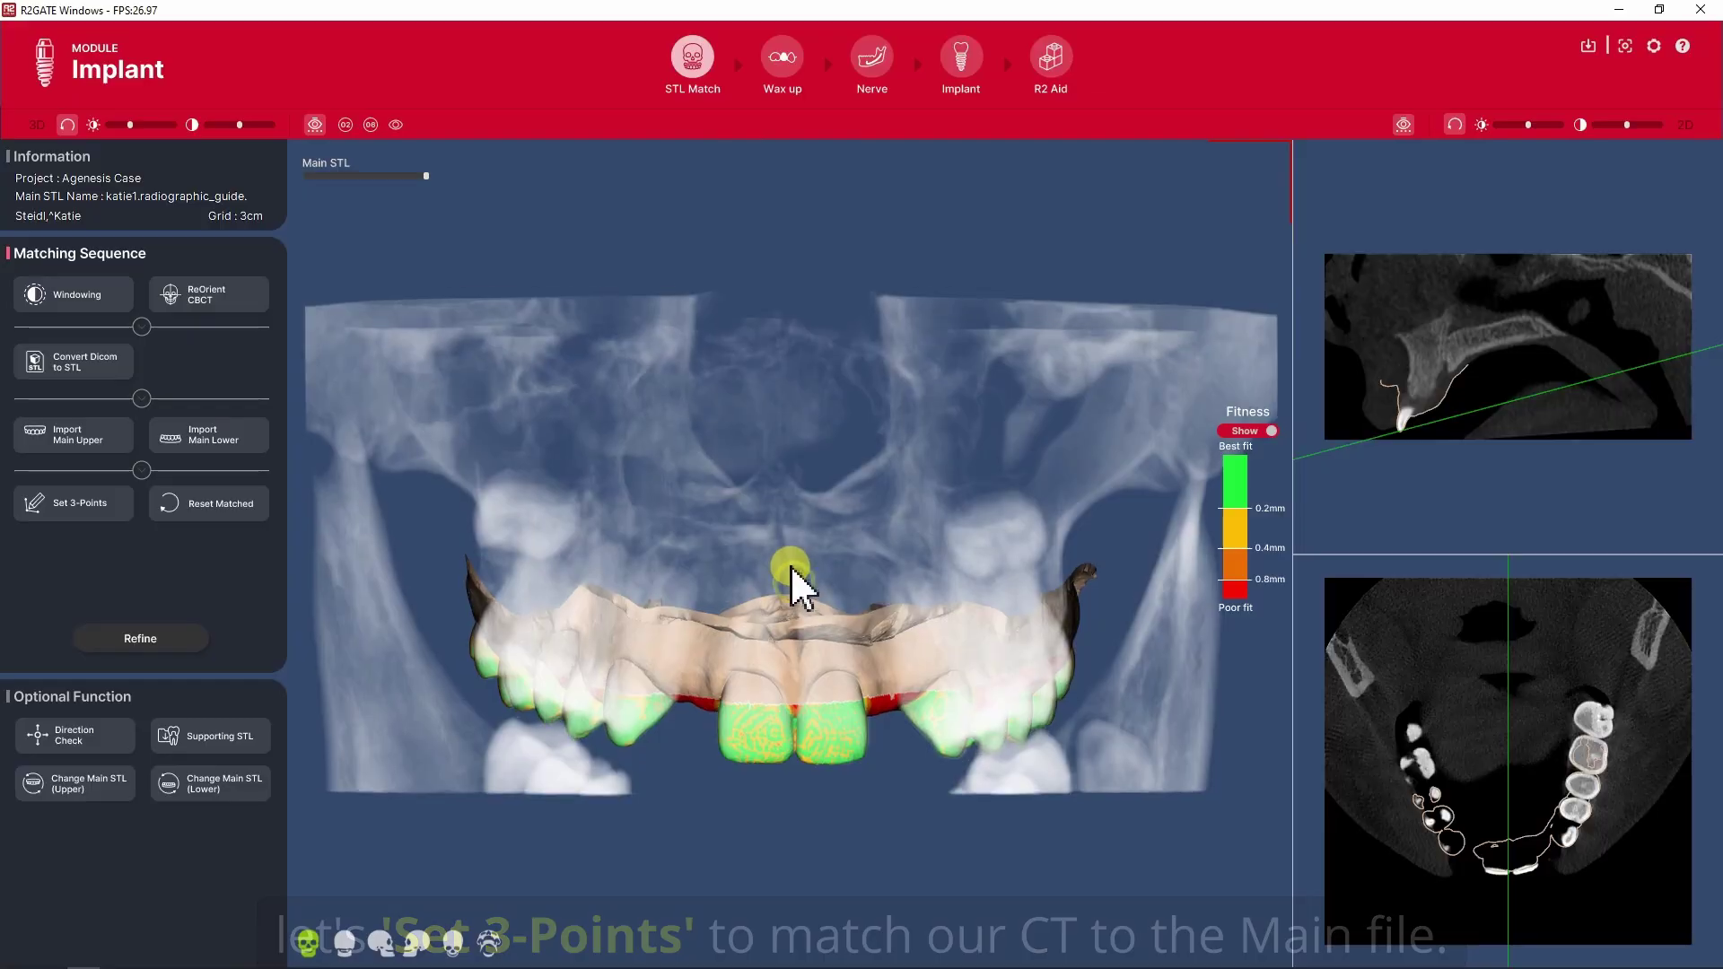
mouse_move(792, 569)
mouse_down()
mouse_move(799, 422)
mouse_move(777, 338)
mouse_move(781, 565)
mouse_move(553, 330)
mouse_up()
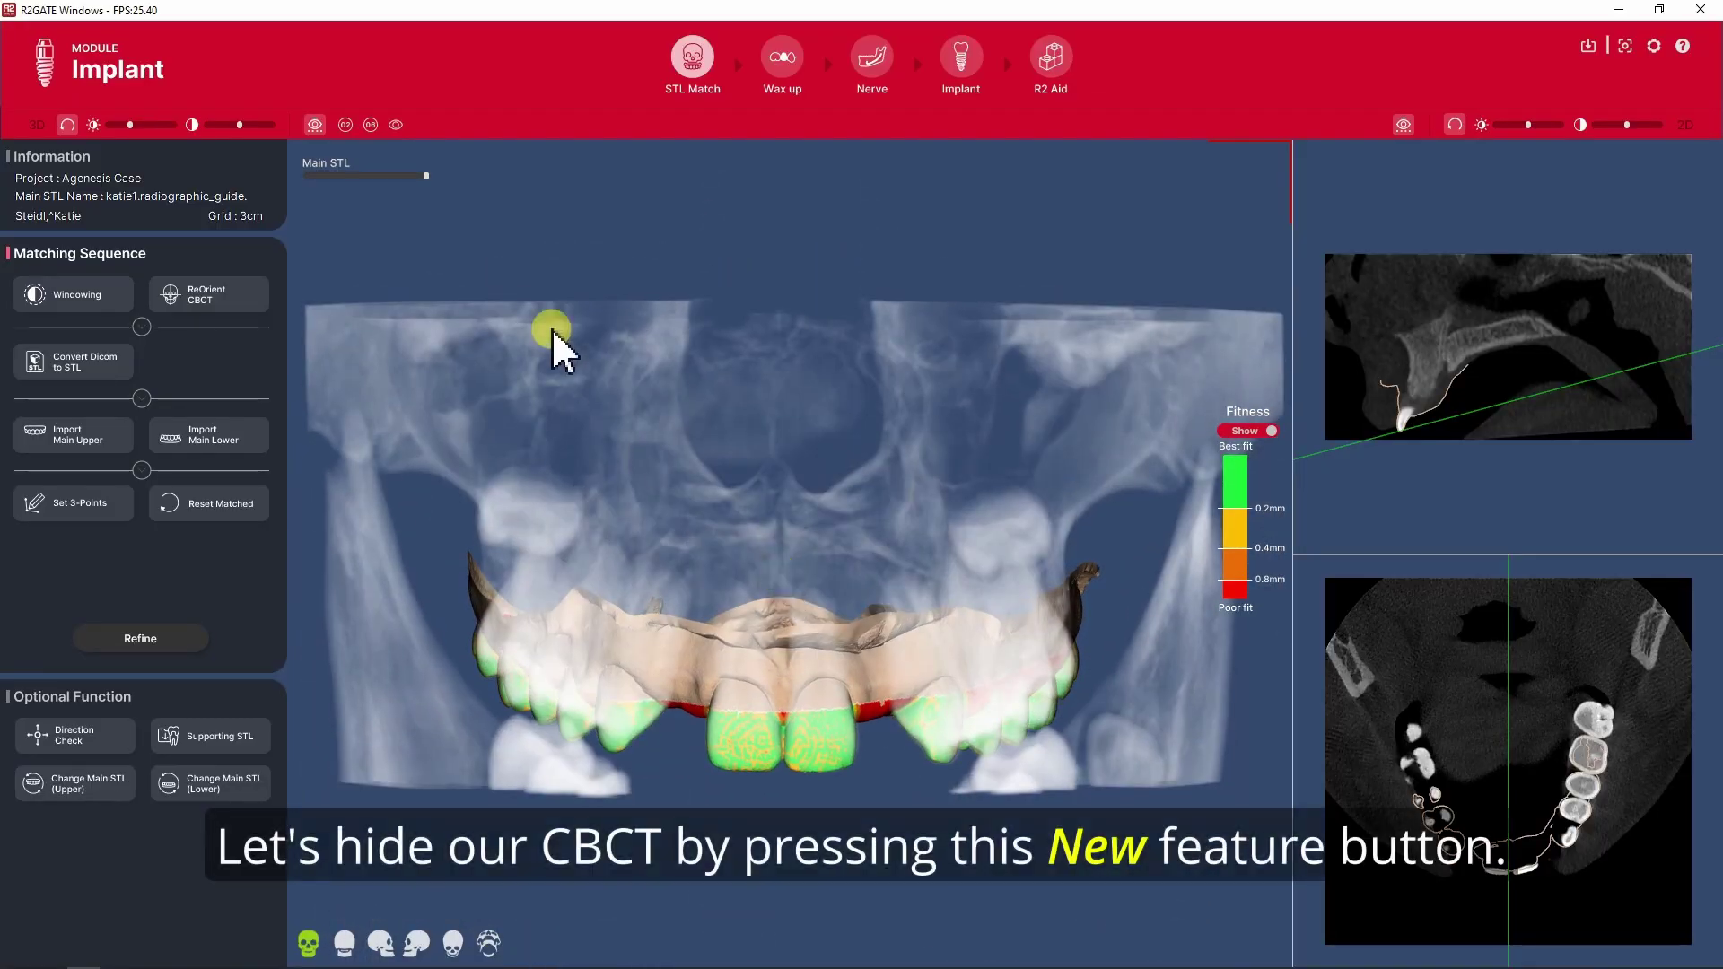
click(394, 124)
drag(739, 585, 773, 566)
scroll(773, 565, down, 5)
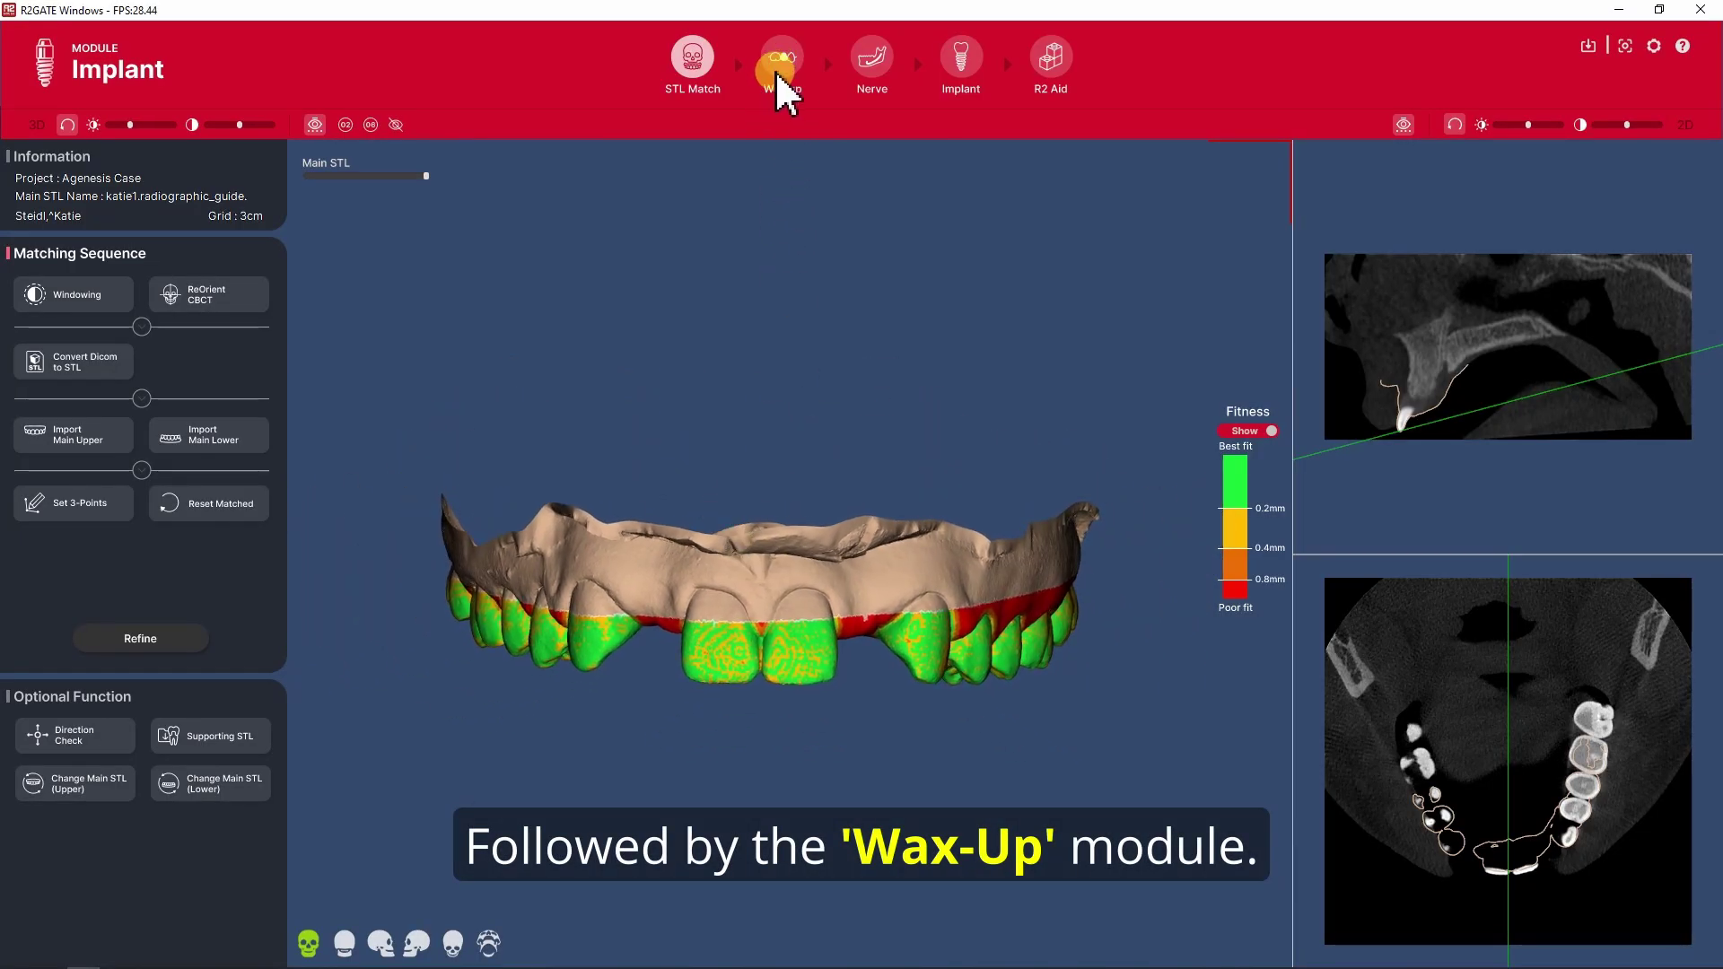
In the Wax up module, add crowns at teeth 12 and 22 and drag them into the gaps.
click(777, 54)
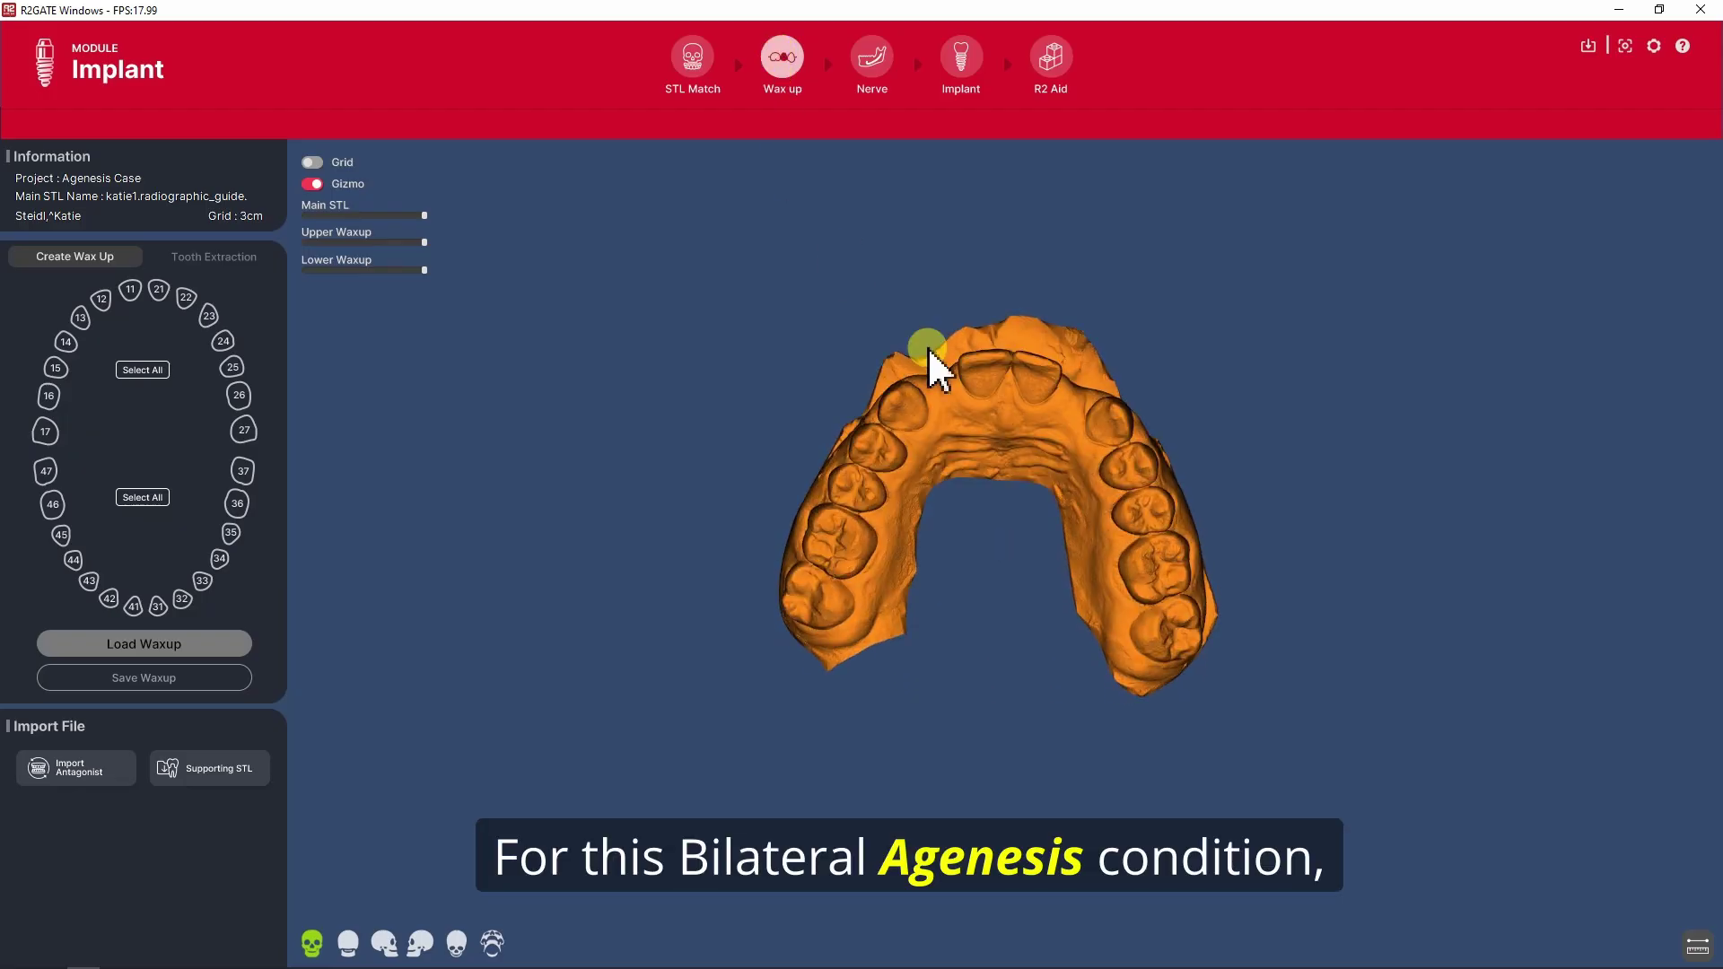
drag(929, 355, 493, 474)
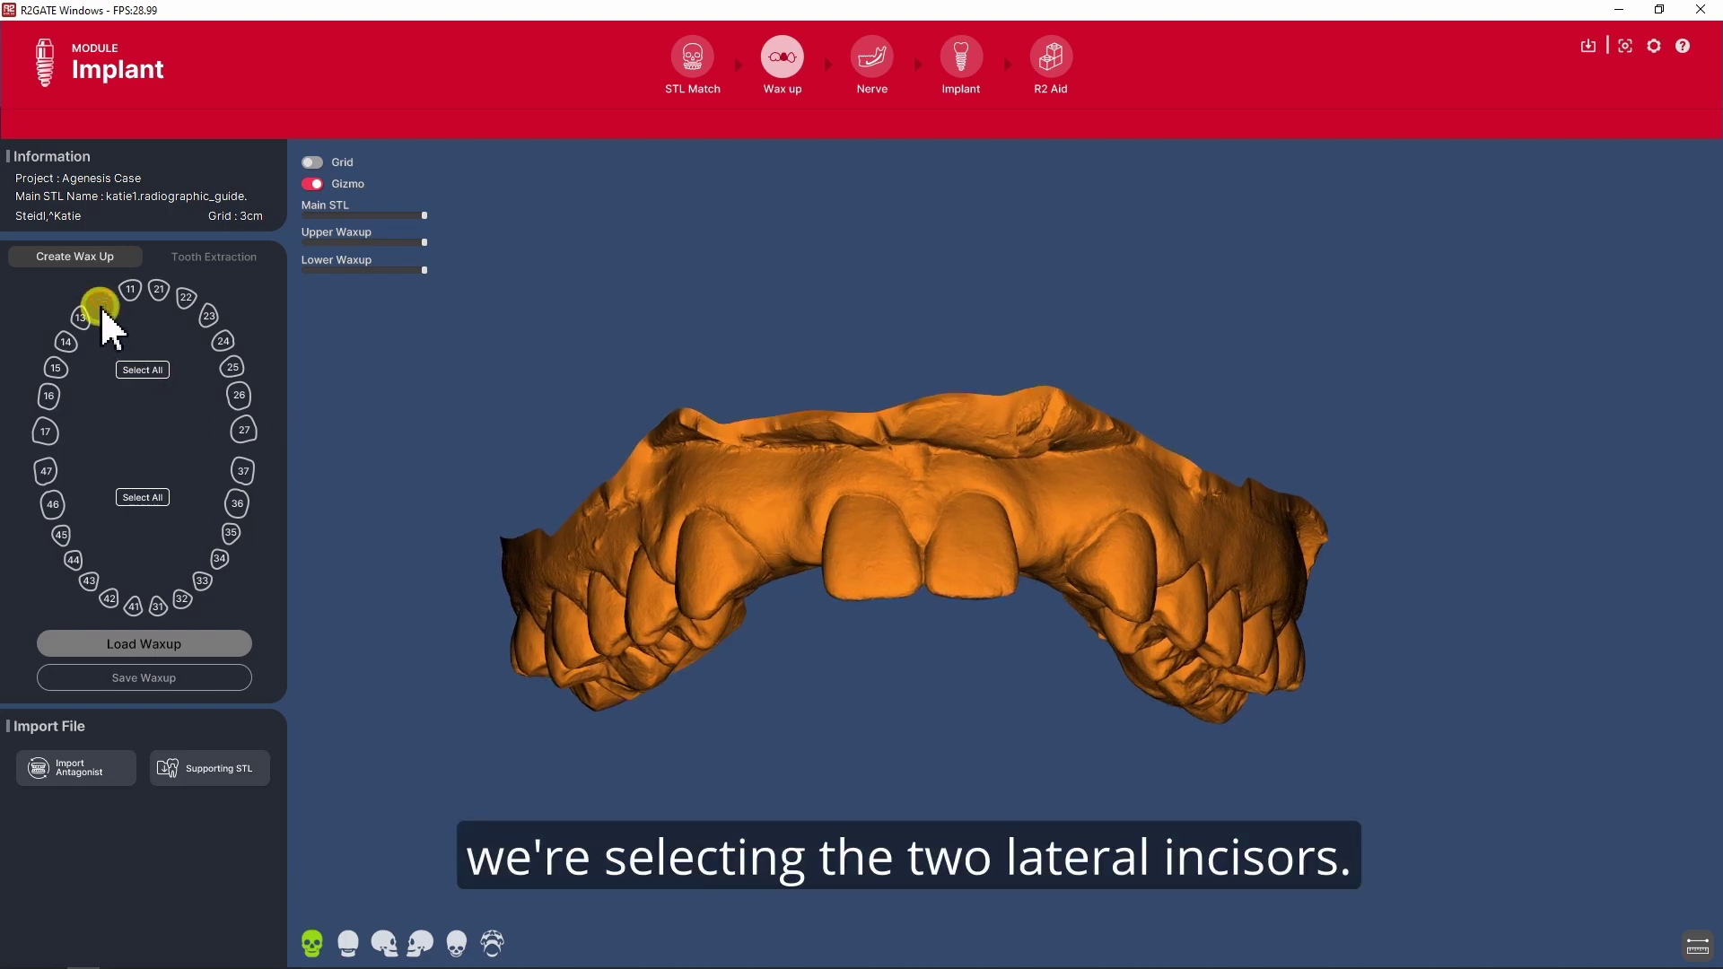
click(185, 298)
click(153, 645)
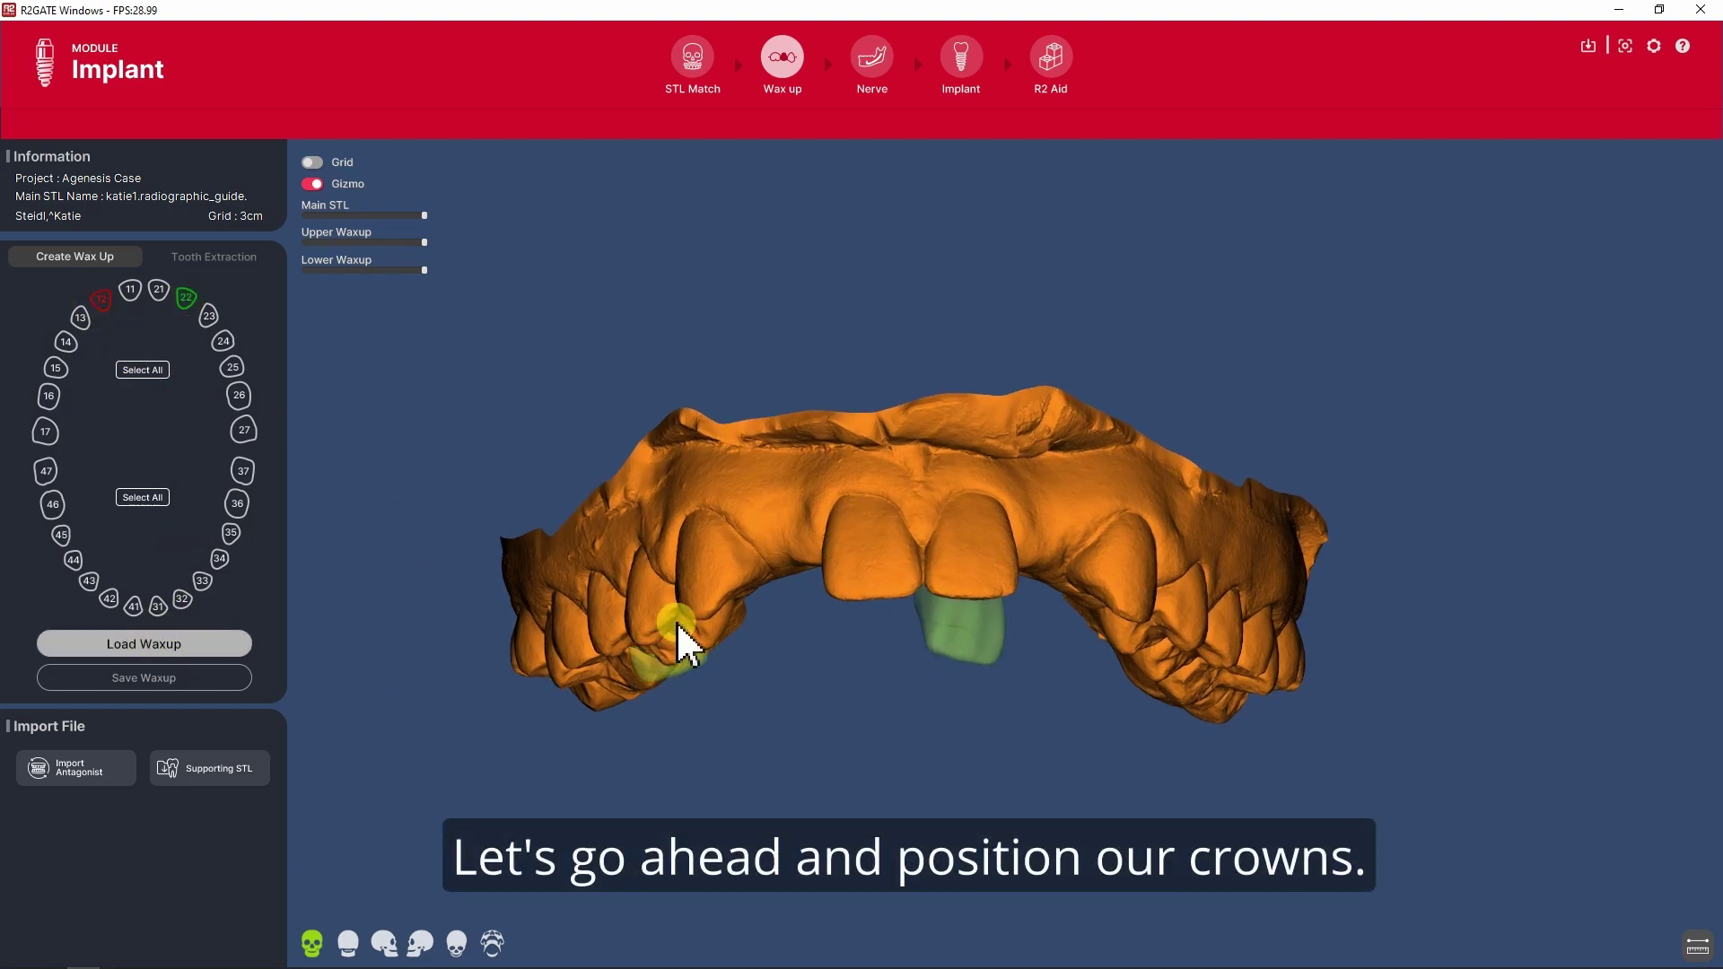
drag(799, 491, 846, 469)
drag(738, 708, 757, 430)
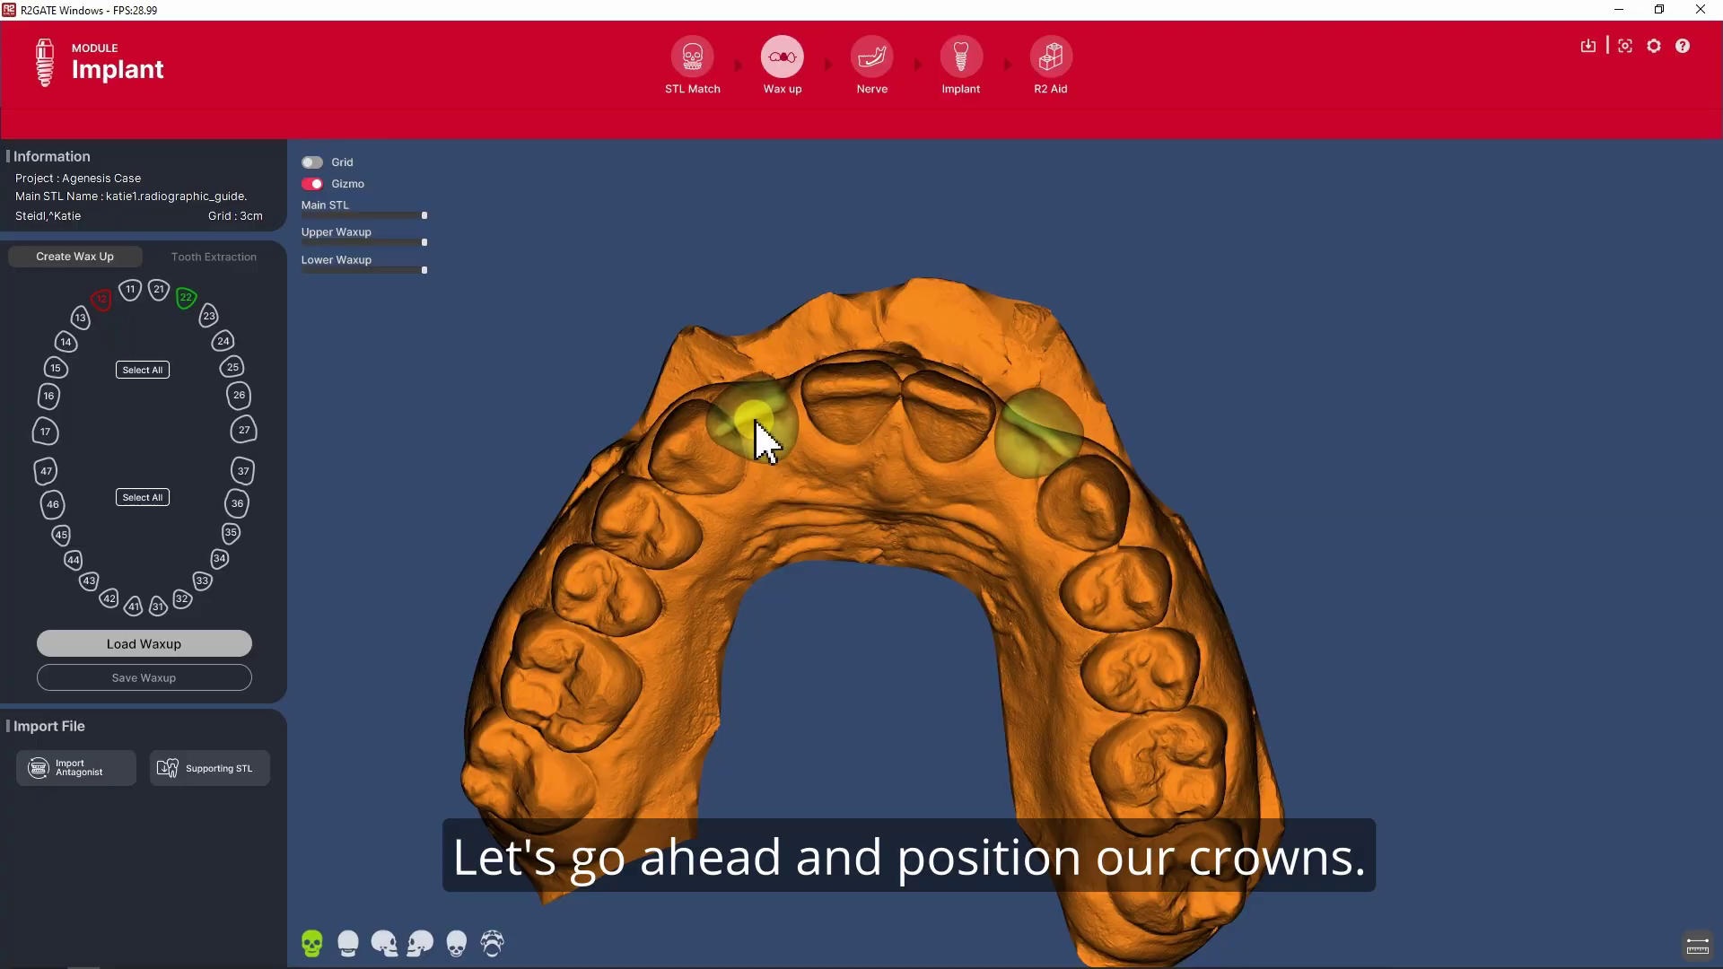
drag(827, 384, 832, 416)
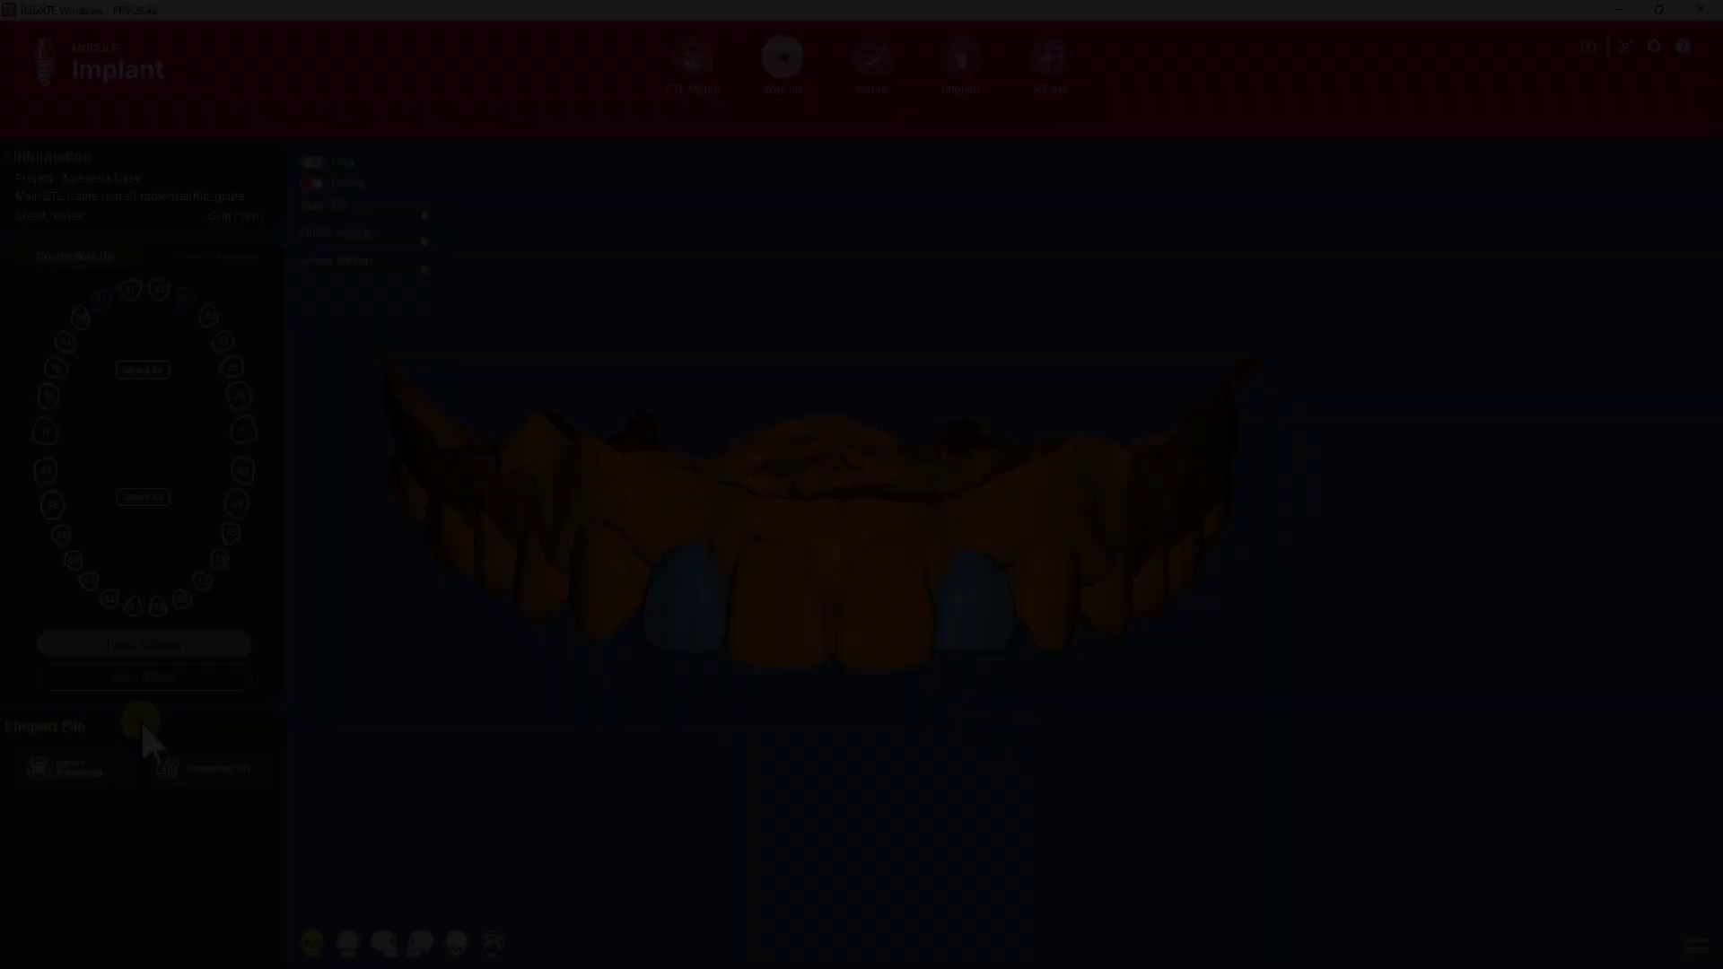
Import the katie1.antagonist_model file as the lower antagonist and view the bite.
click(84, 768)
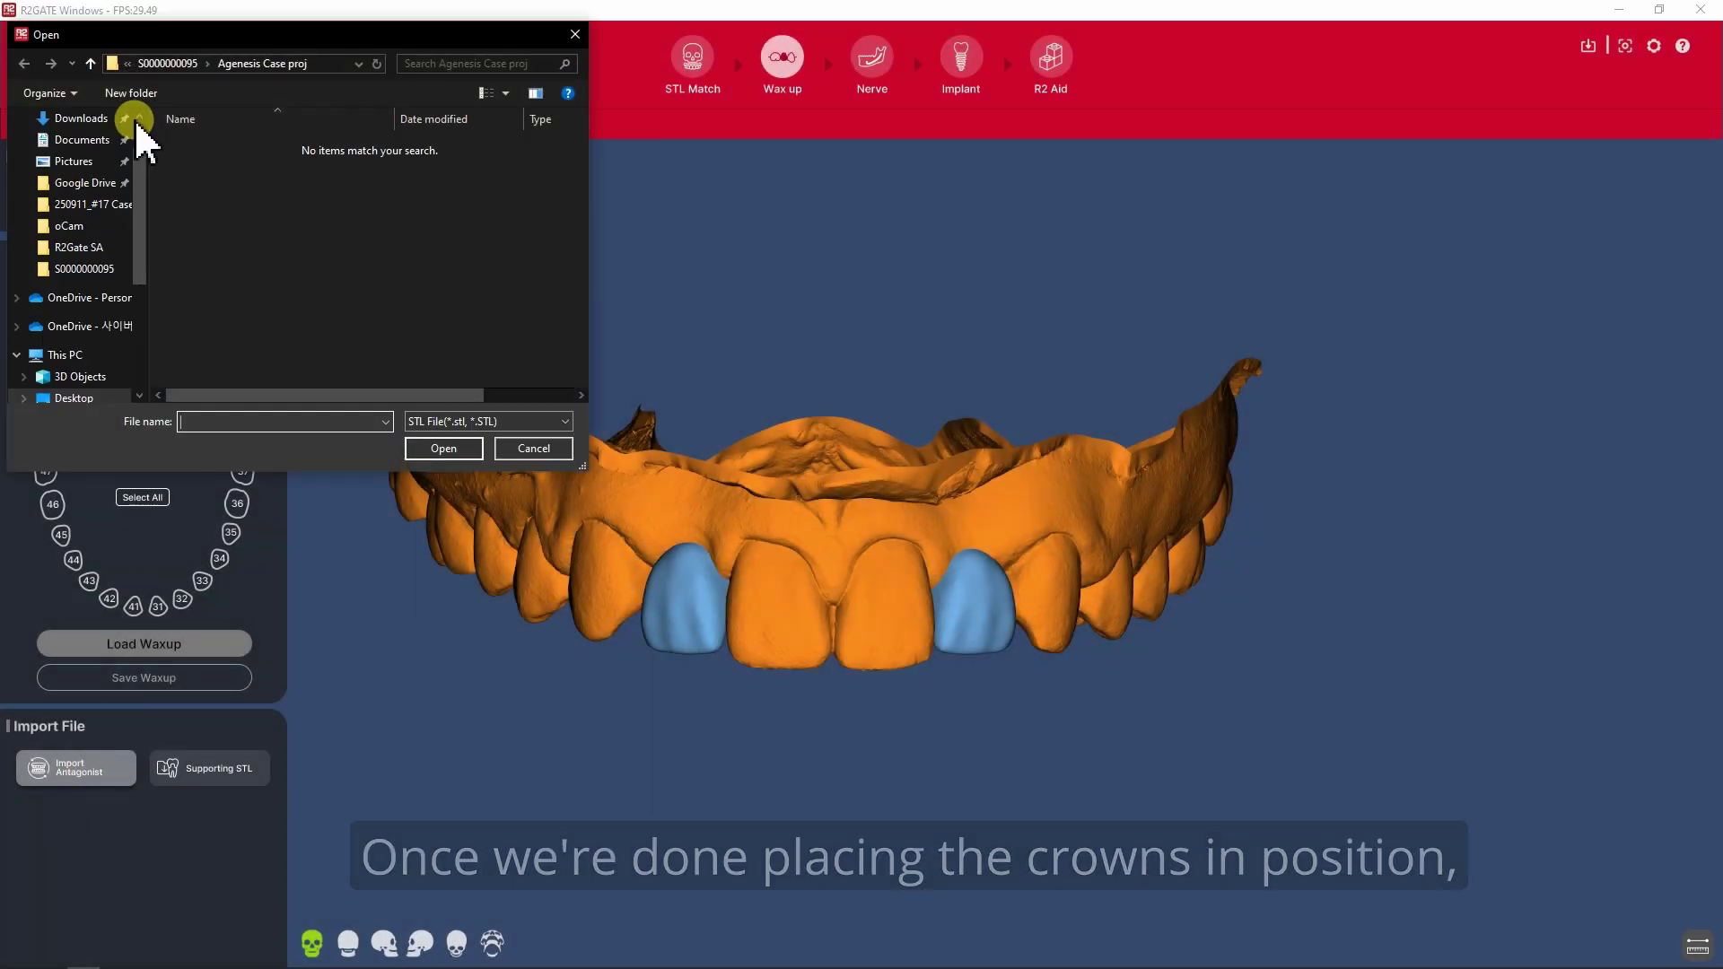
click(90, 63)
click(215, 276)
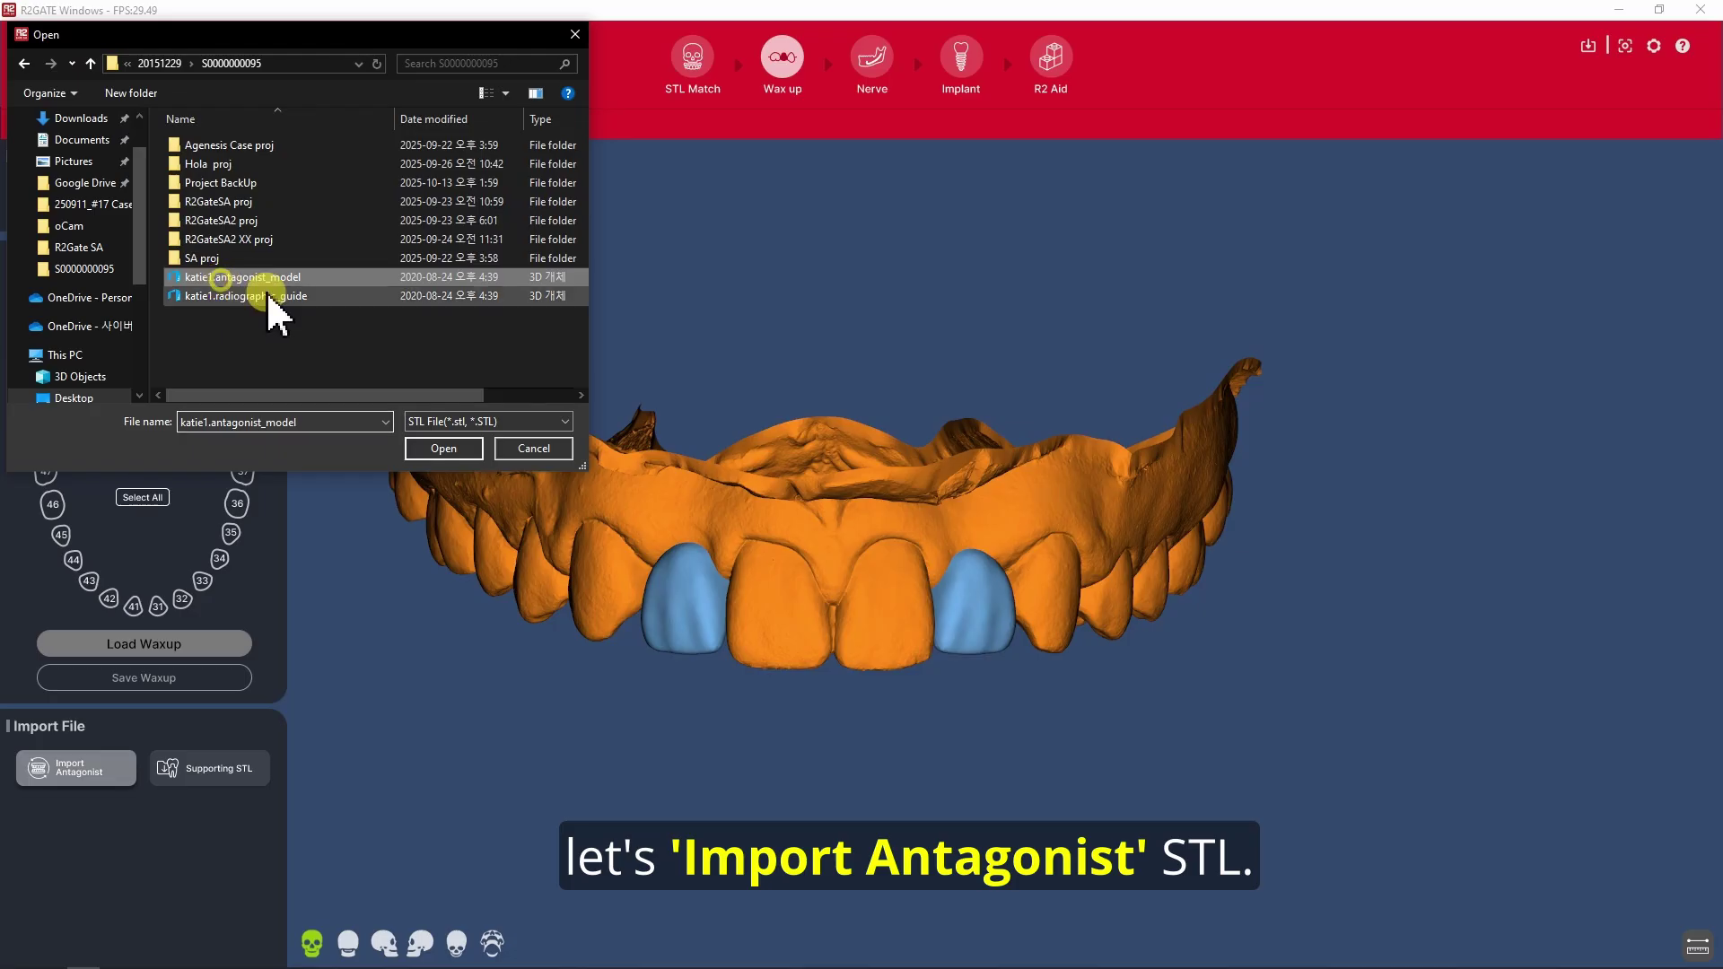
click(444, 449)
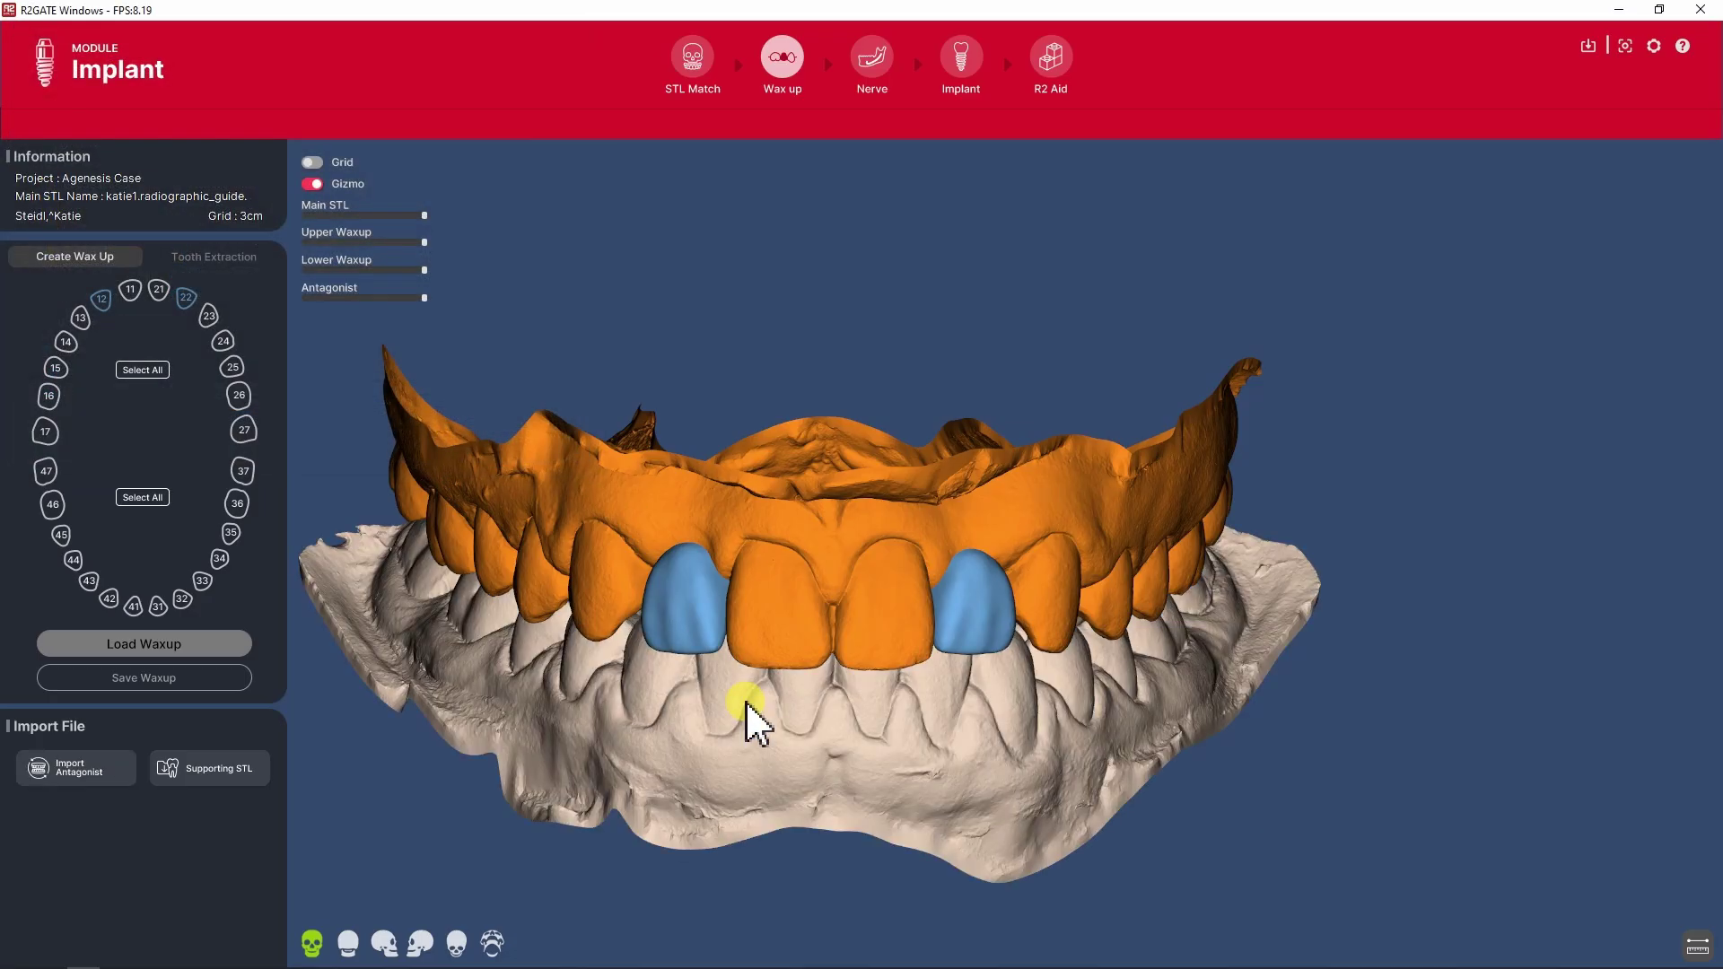
drag(840, 659, 926, 550)
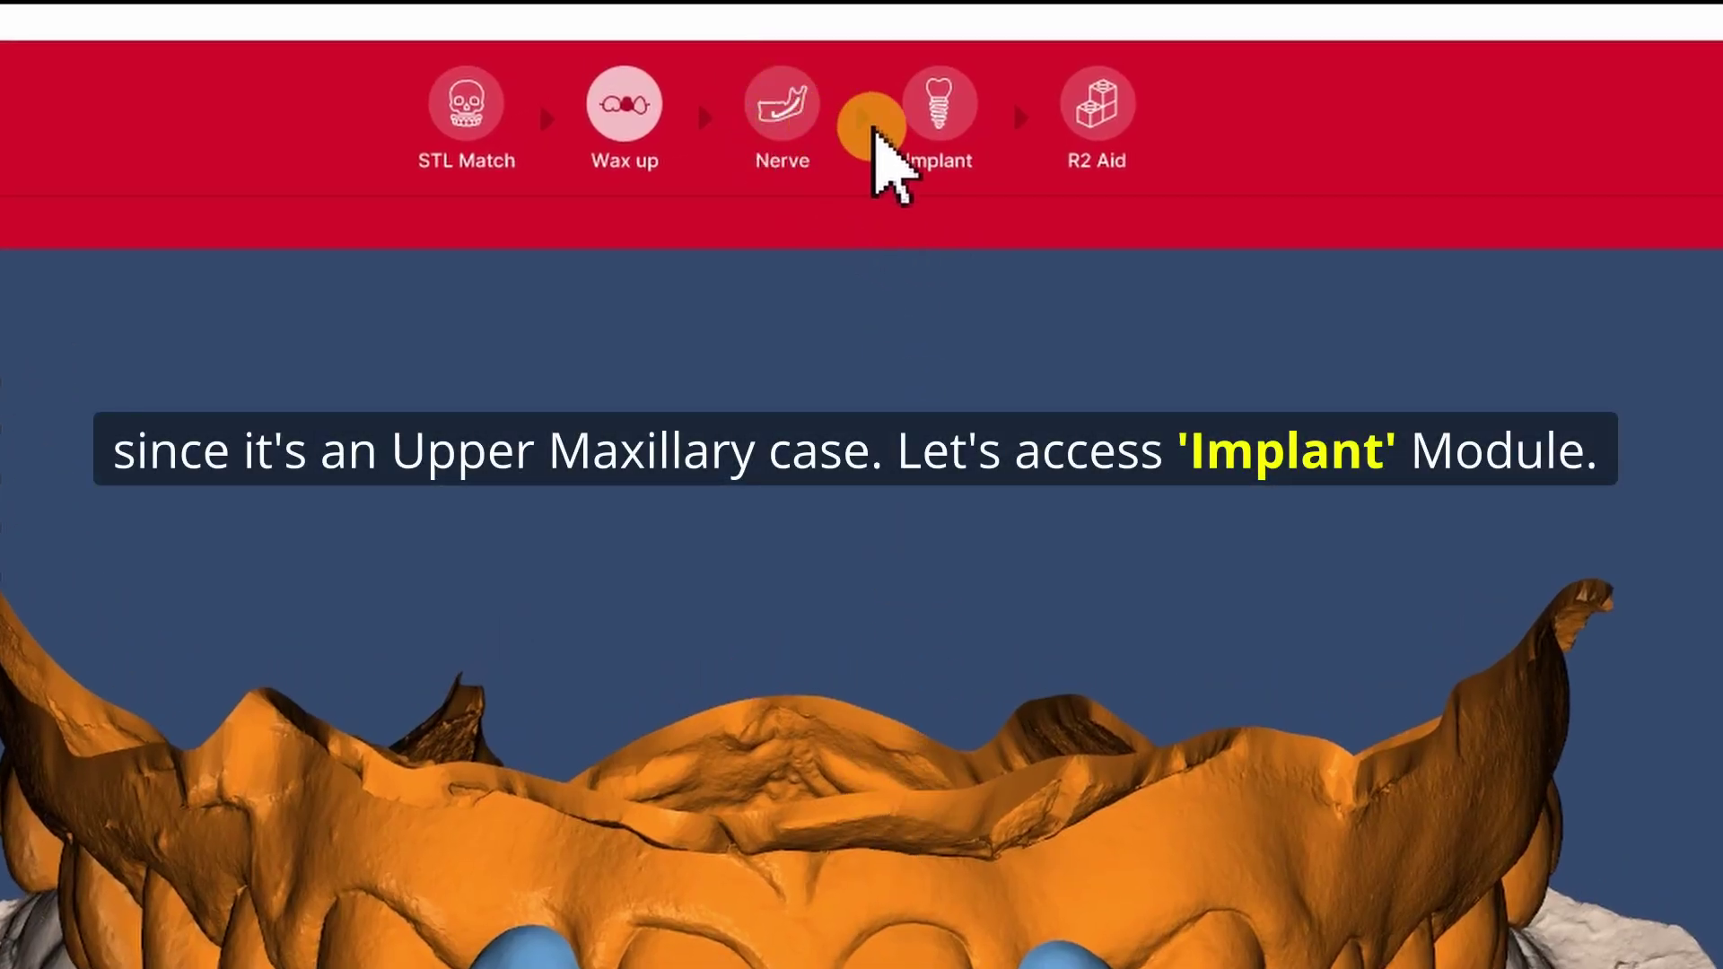
Save the wax-up with the Maintain model shape option when switching to the Implant module.
click(949, 110)
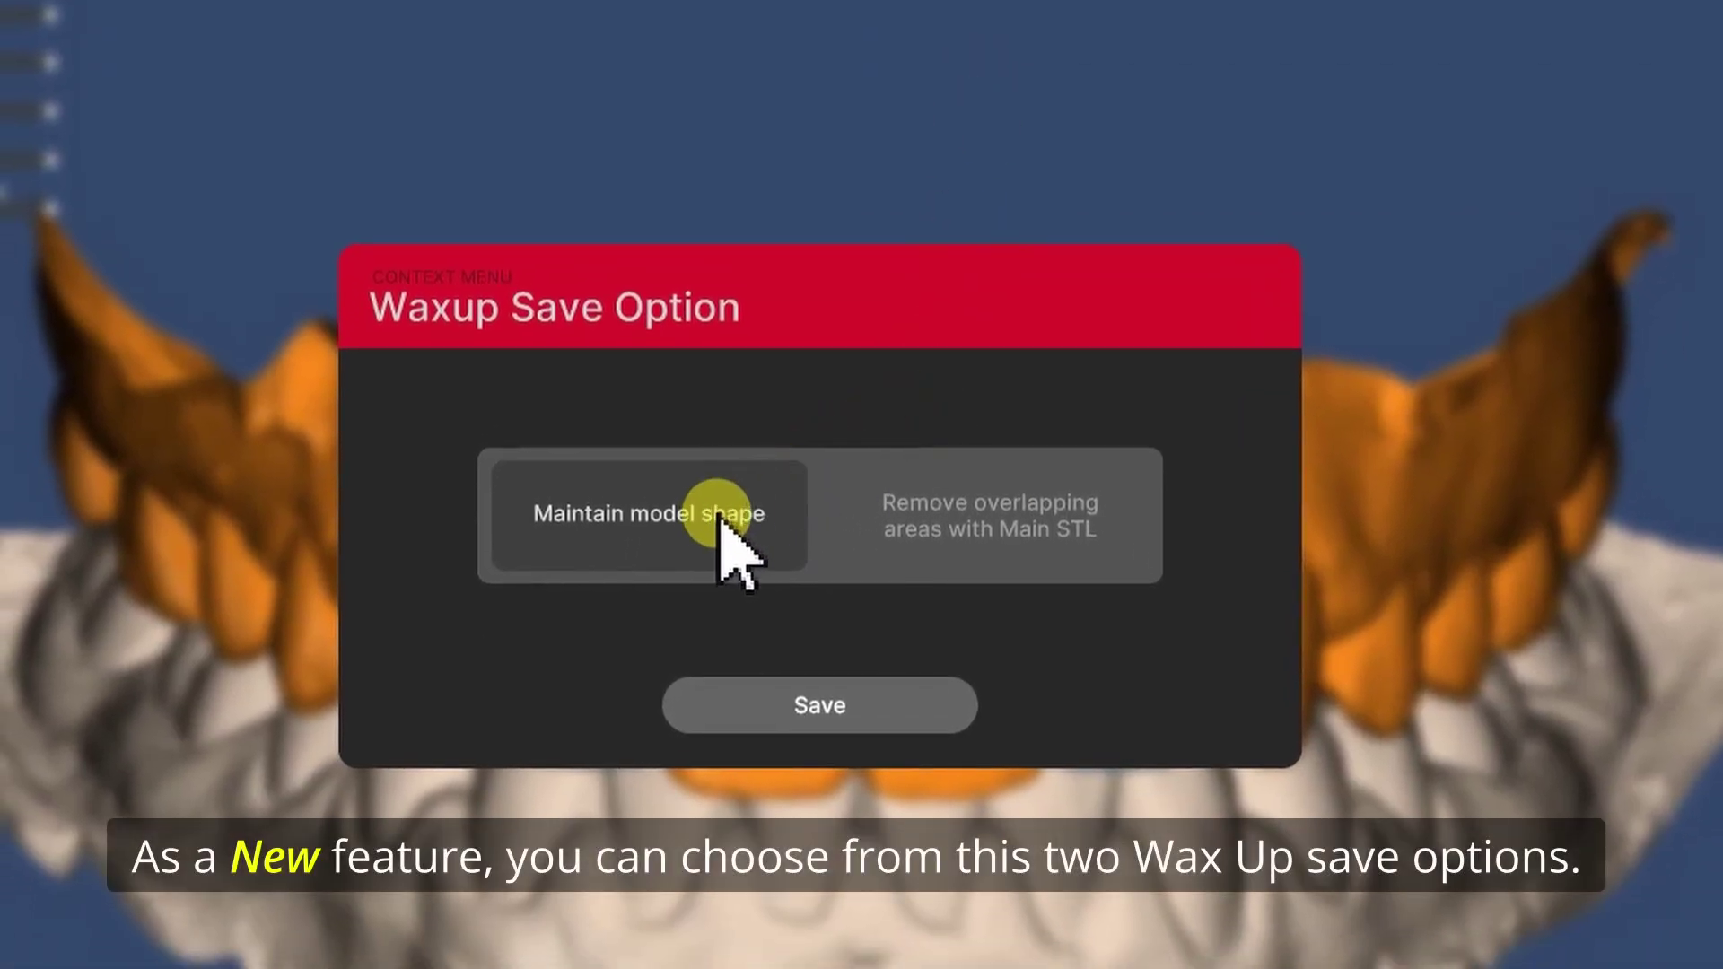
click(920, 524)
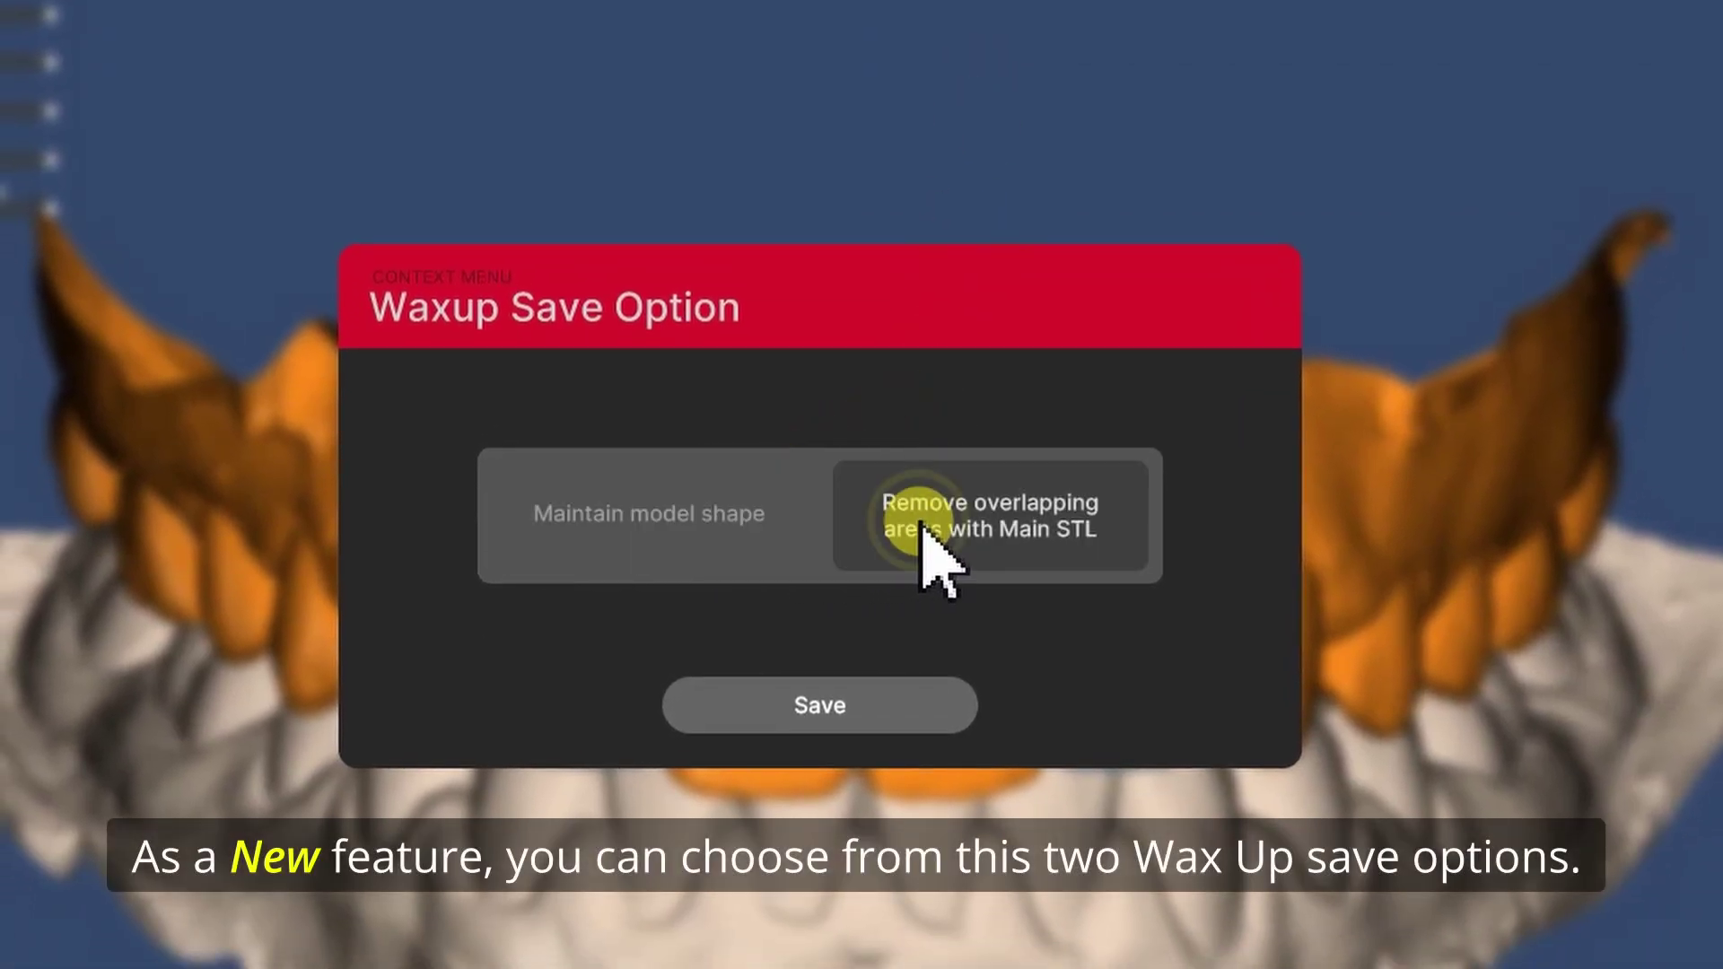
click(702, 518)
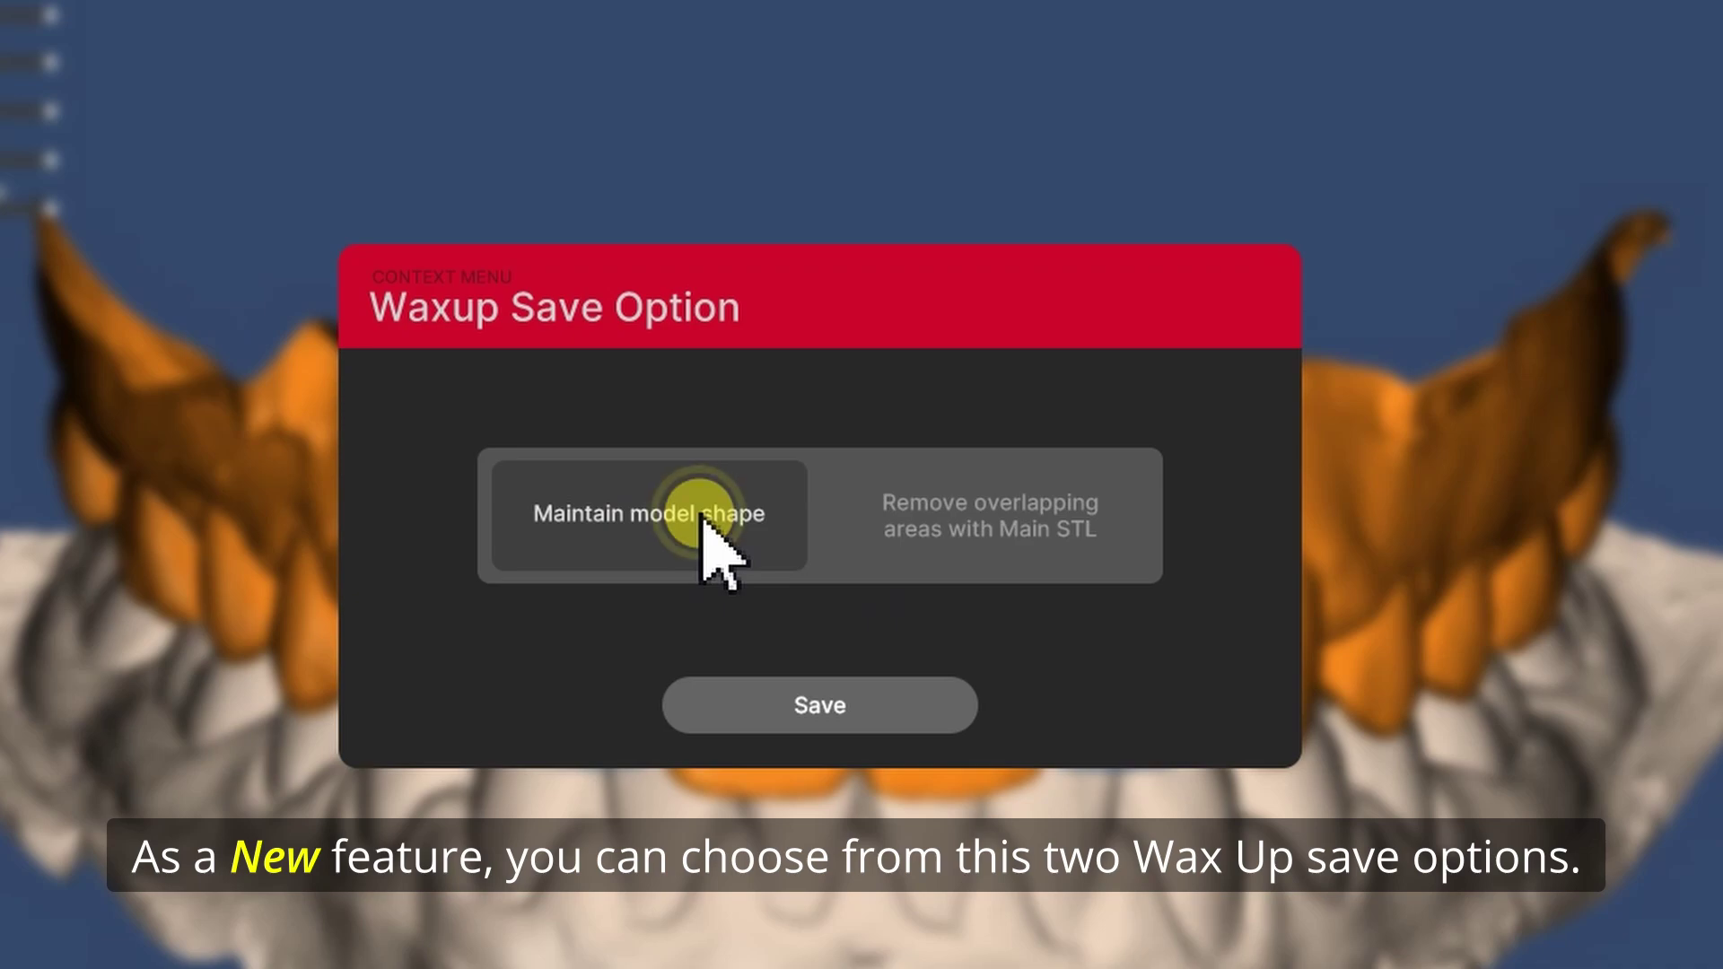
click(821, 700)
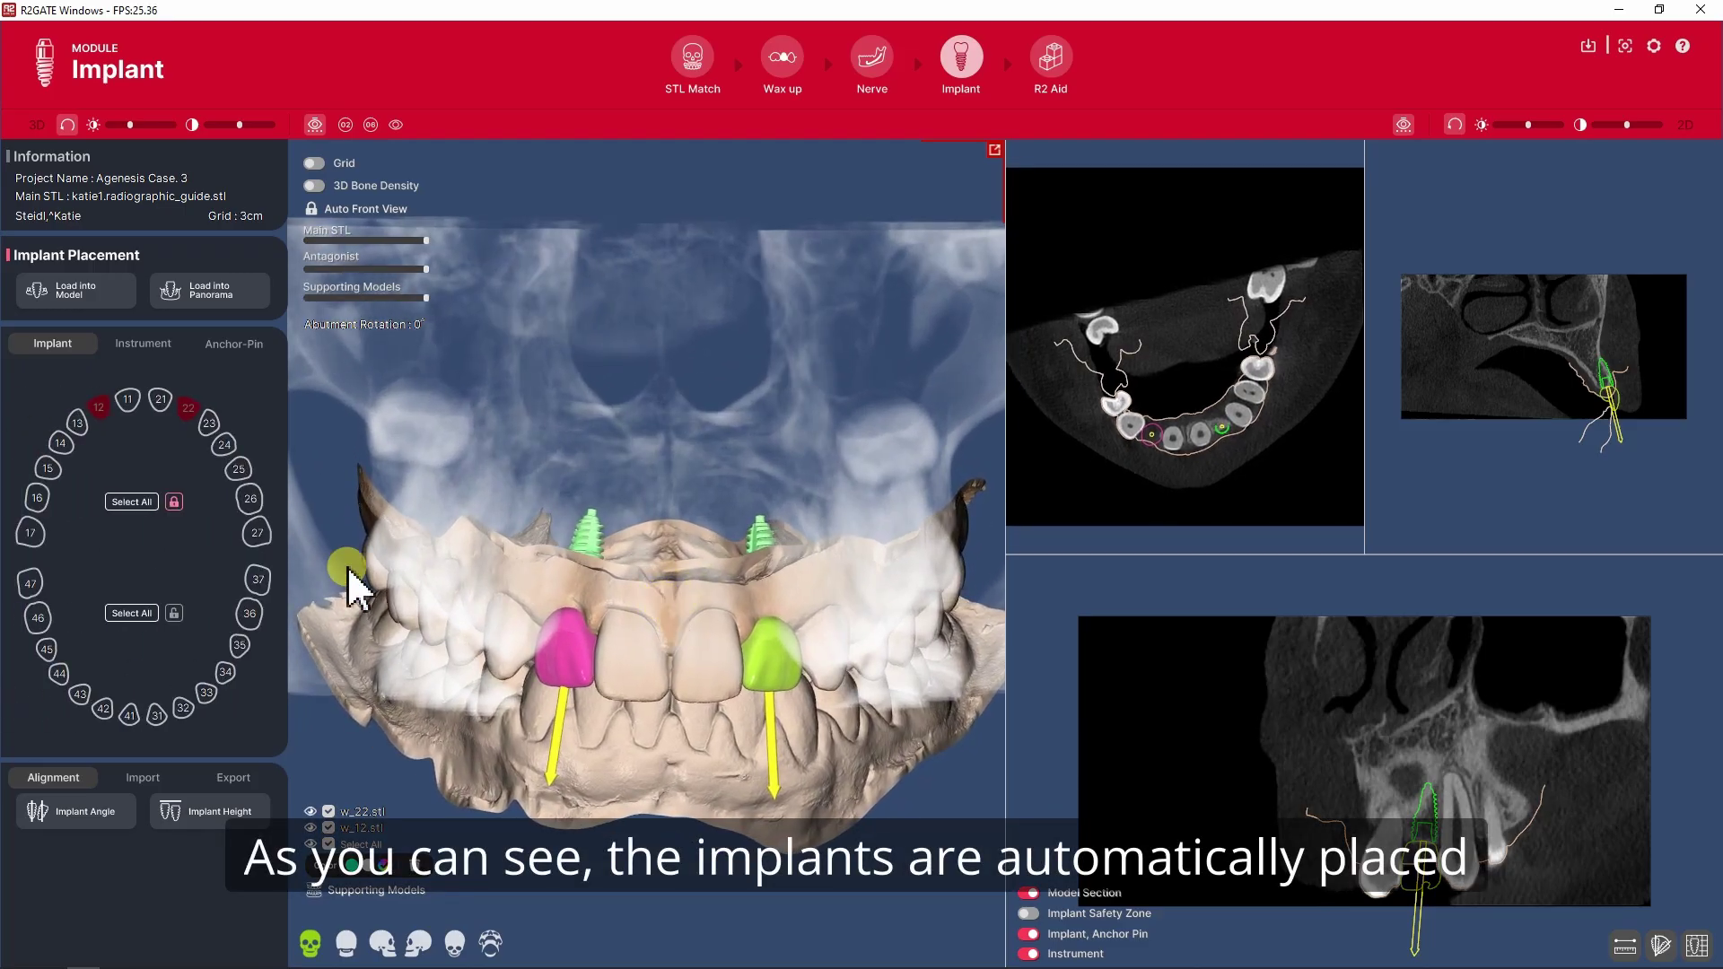
Unlock the upper implants and hide the CT bone volume in the 3D view.
click(174, 501)
click(922, 557)
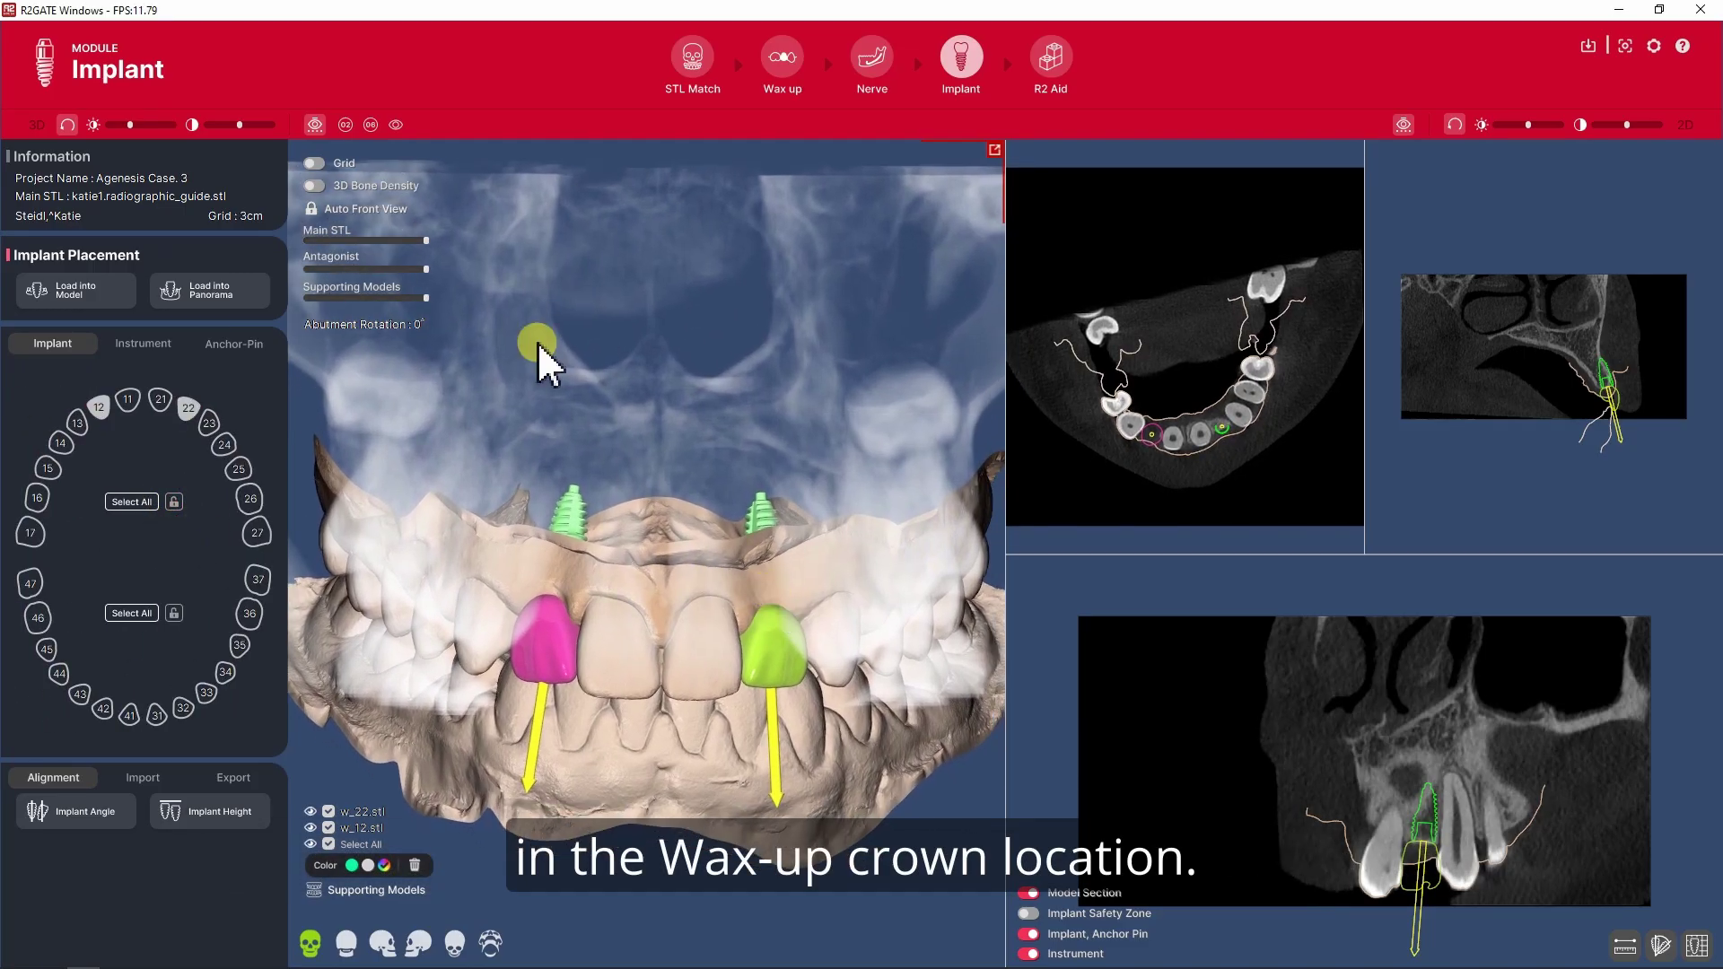
click(396, 124)
Select implants 12 and 22 and bring up implant 22's specs, 4.1 × 10.0 mm.
click(769, 494)
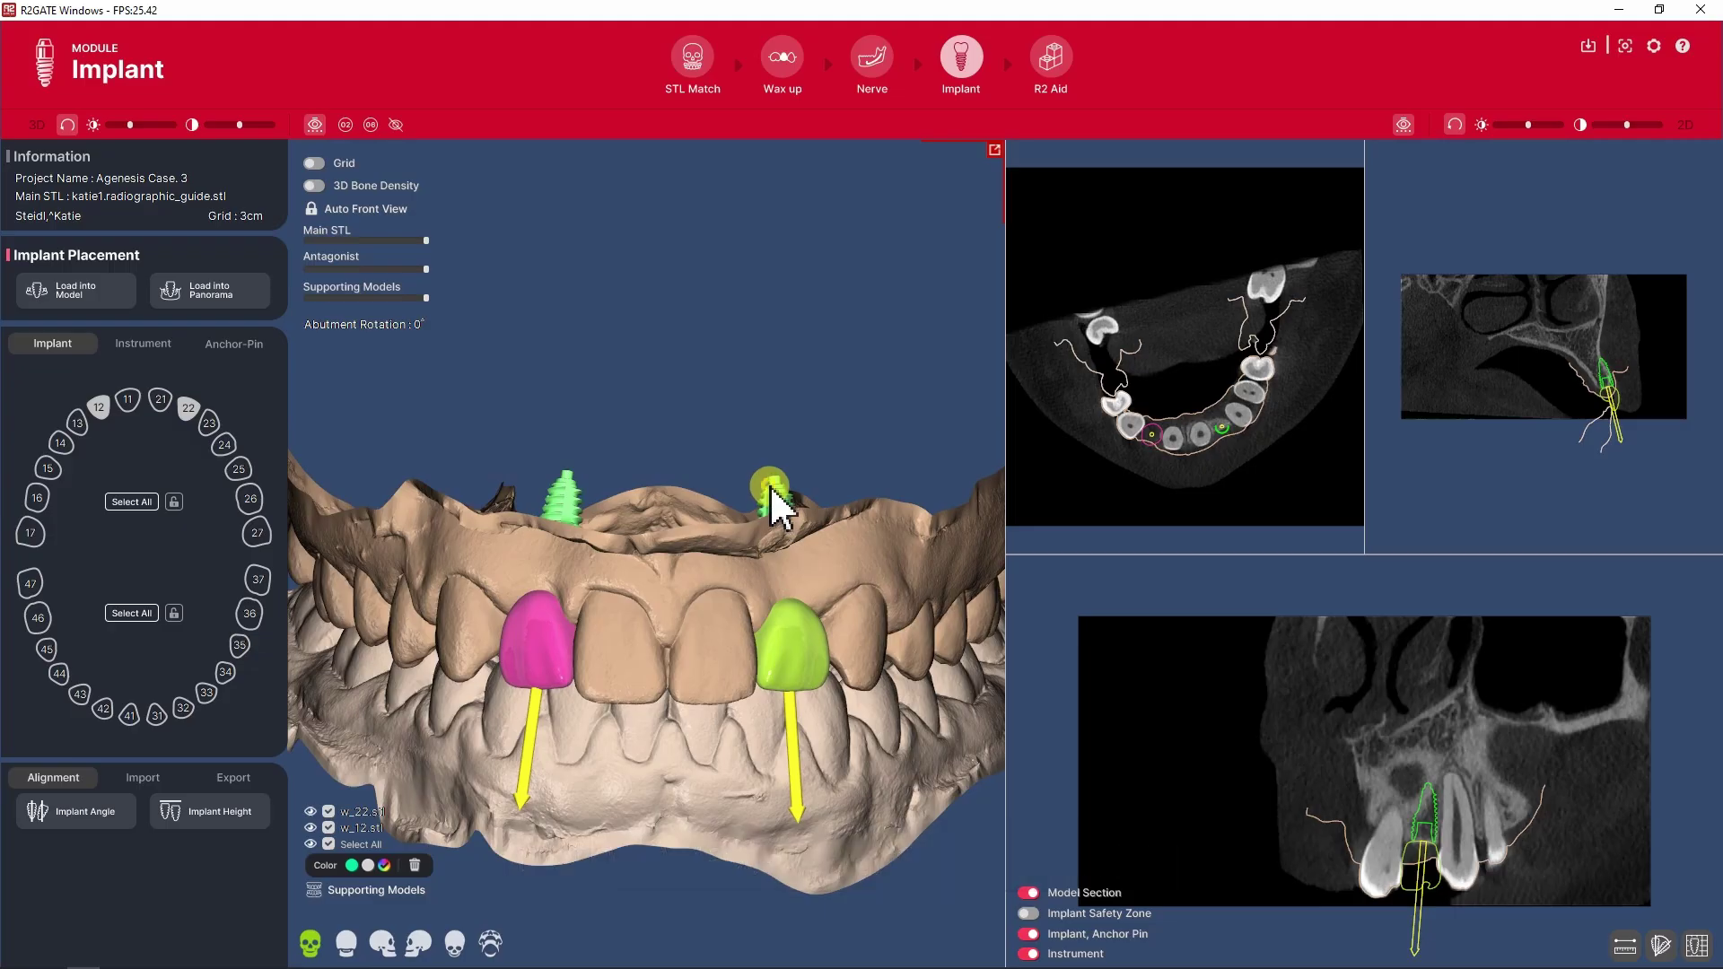
click(561, 489)
click(776, 507)
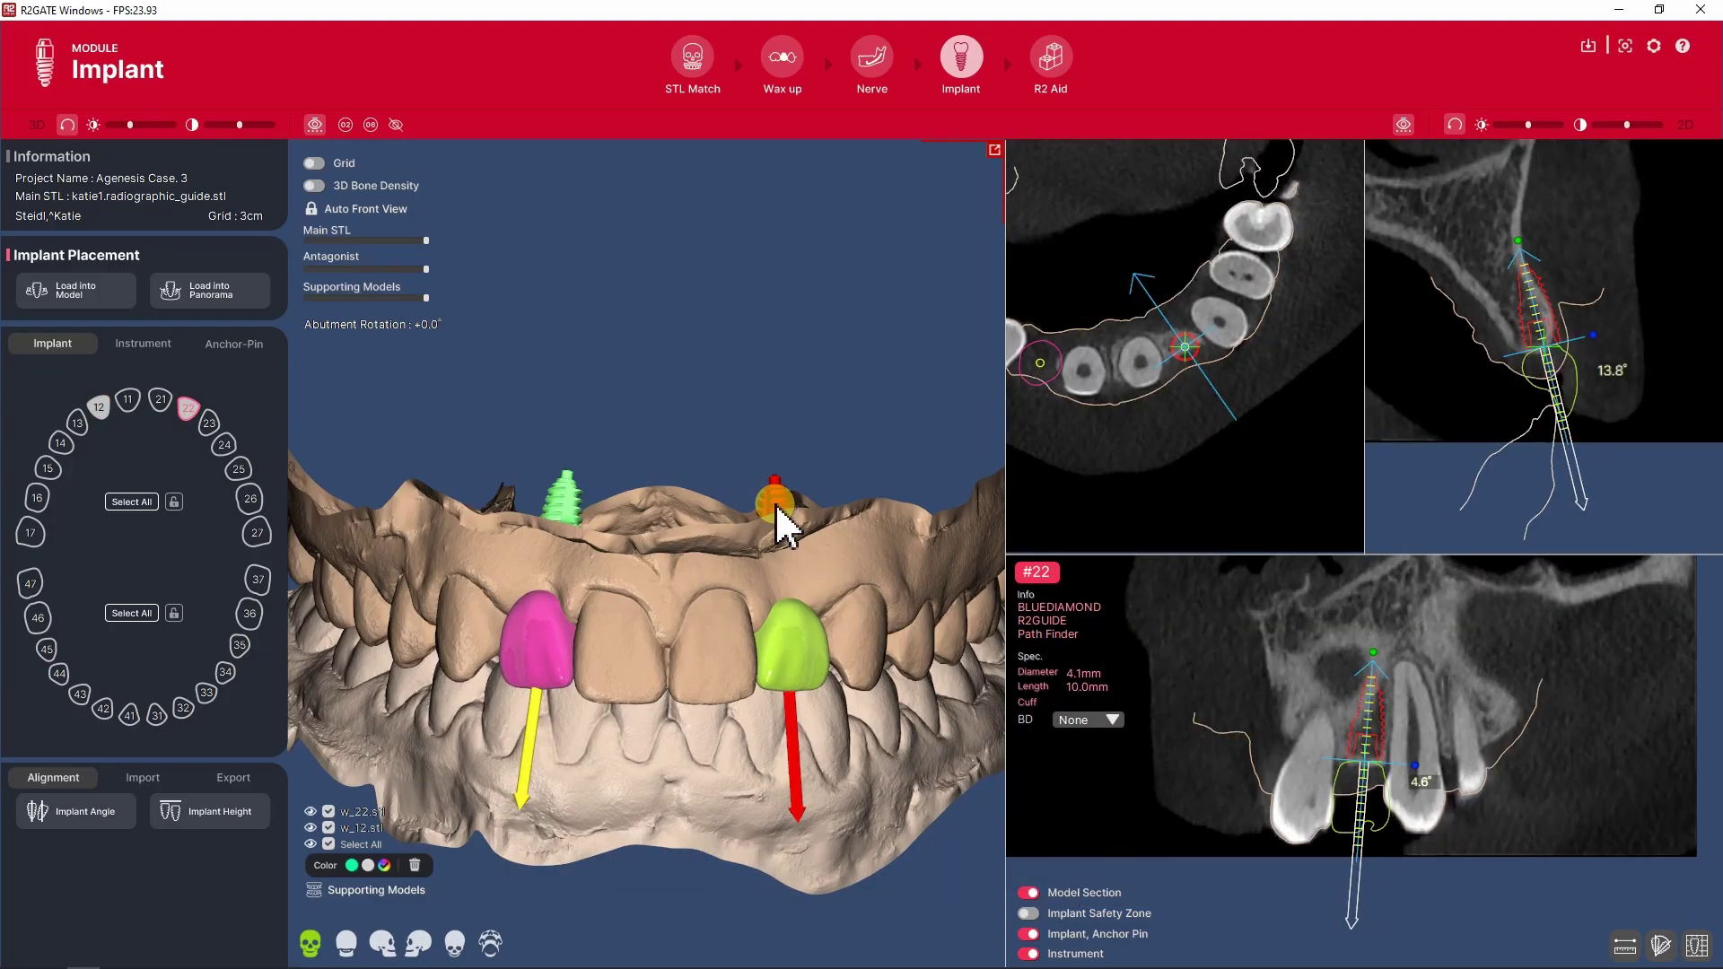
right_click(777, 507)
click(752, 478)
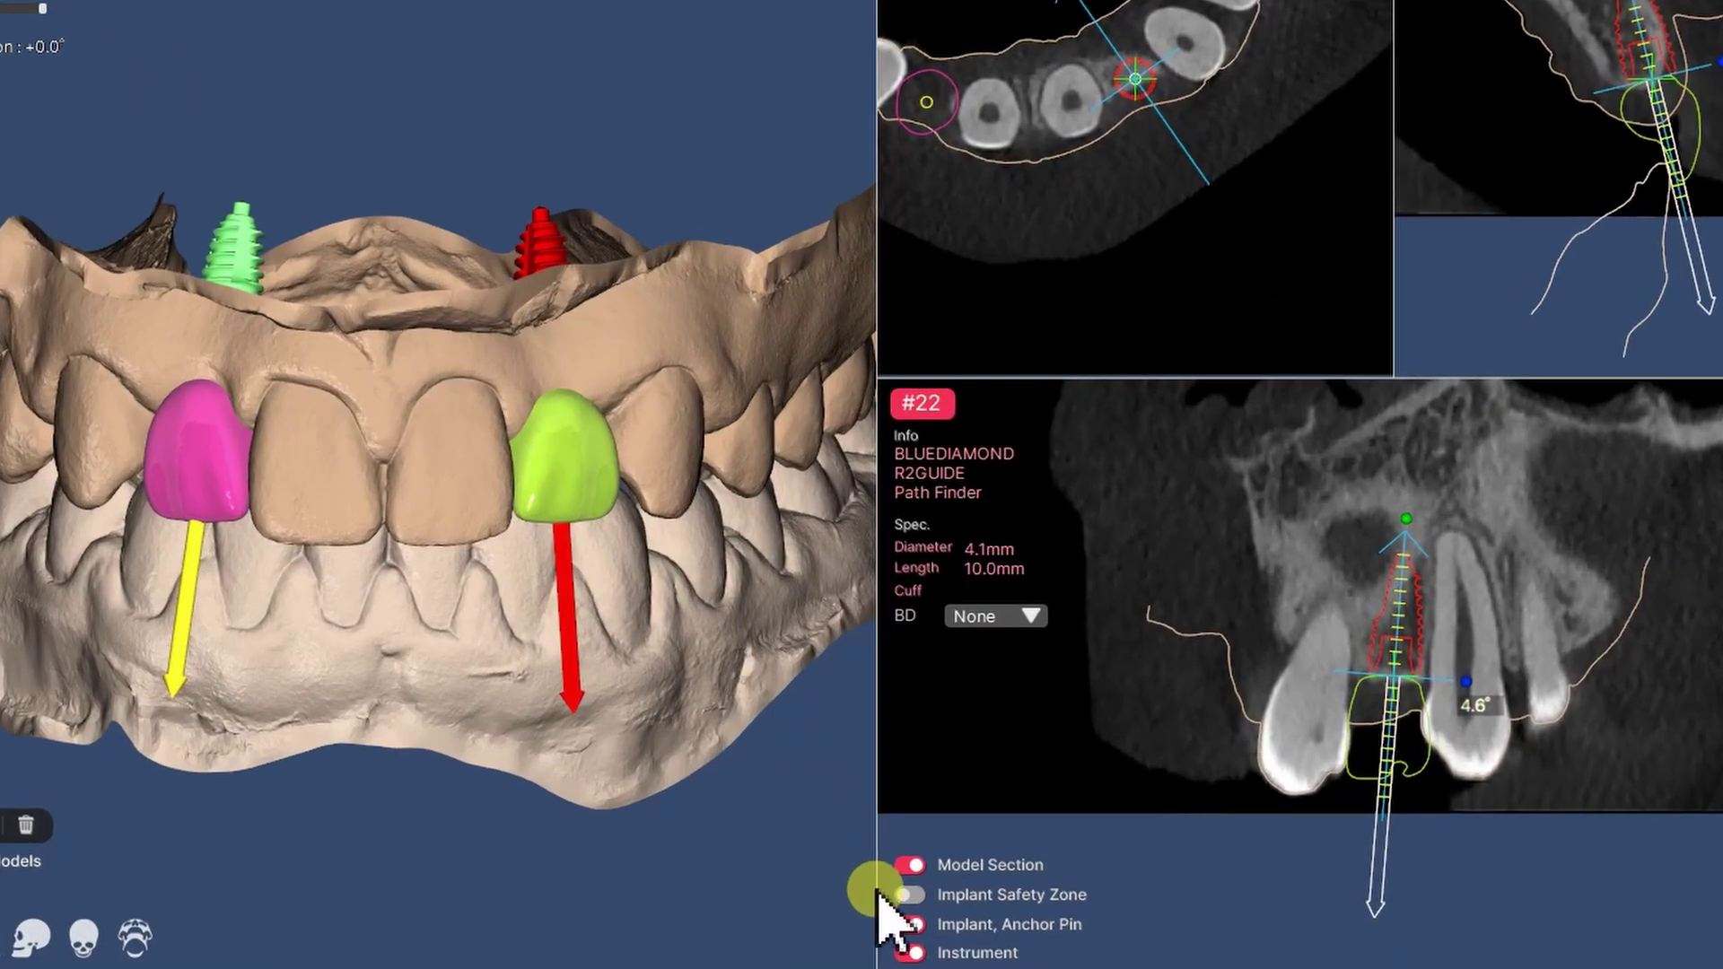
Show the safety zone around implant 22 and adjust its apex and platform dots, keeping 10.0 mm length.
click(917, 895)
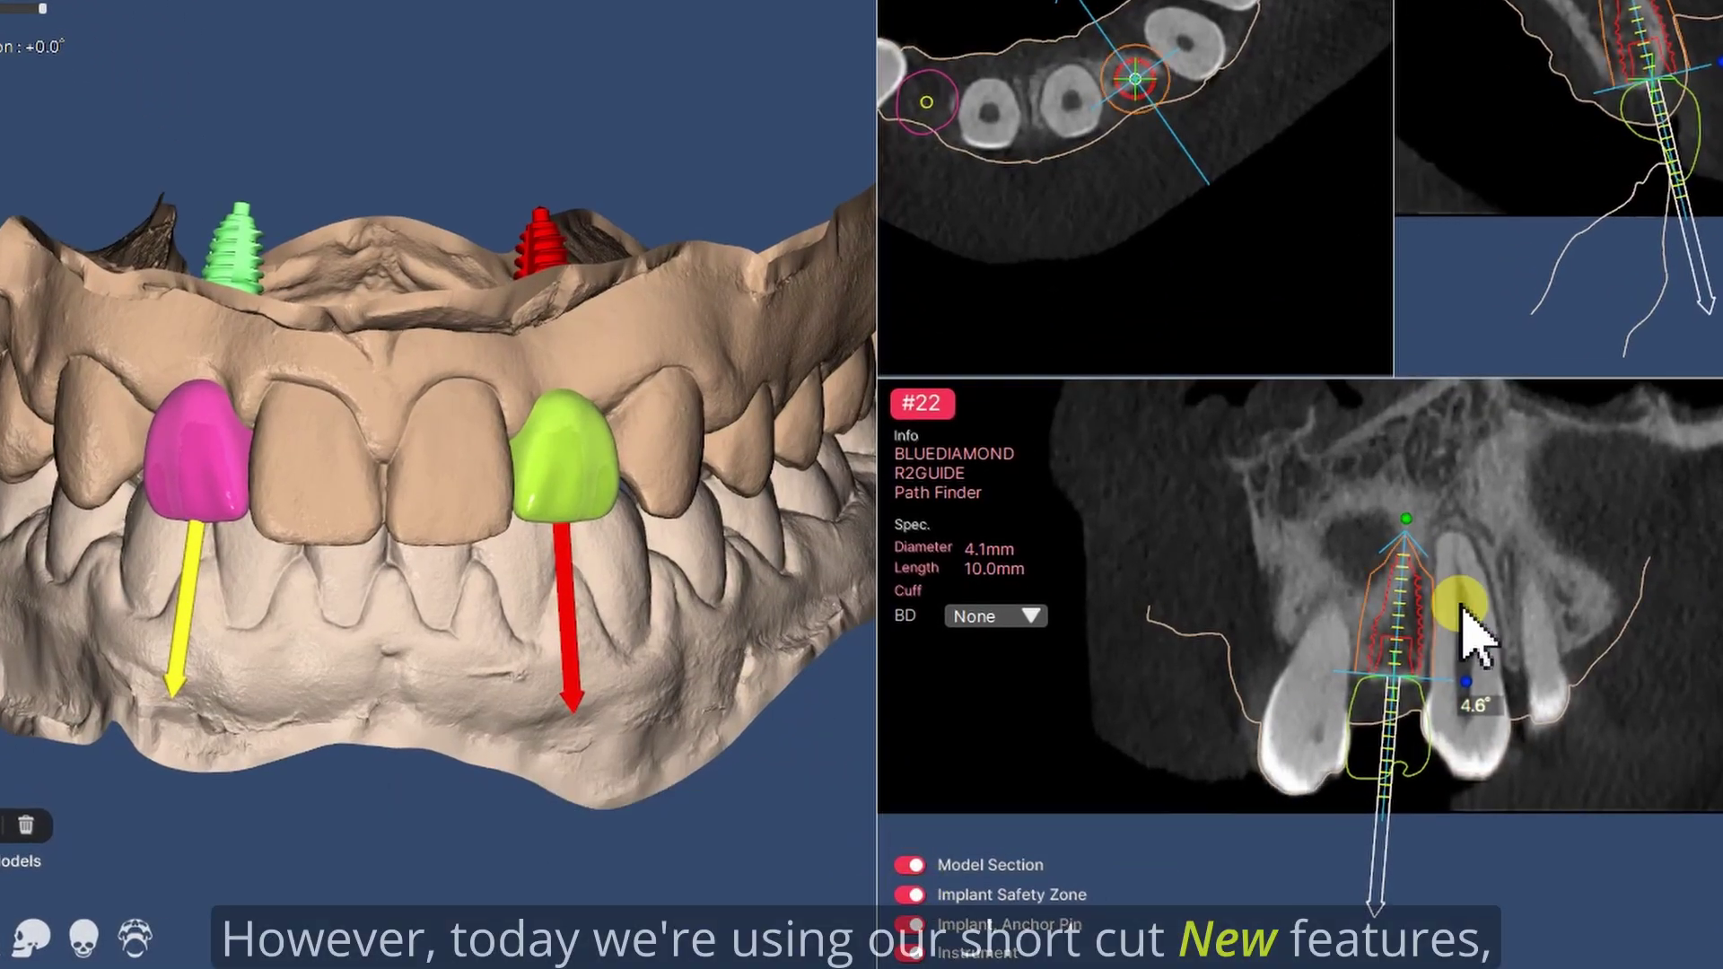
scroll(1530, 539, up, 3)
drag(1538, 564, 1538, 628)
click(1410, 444)
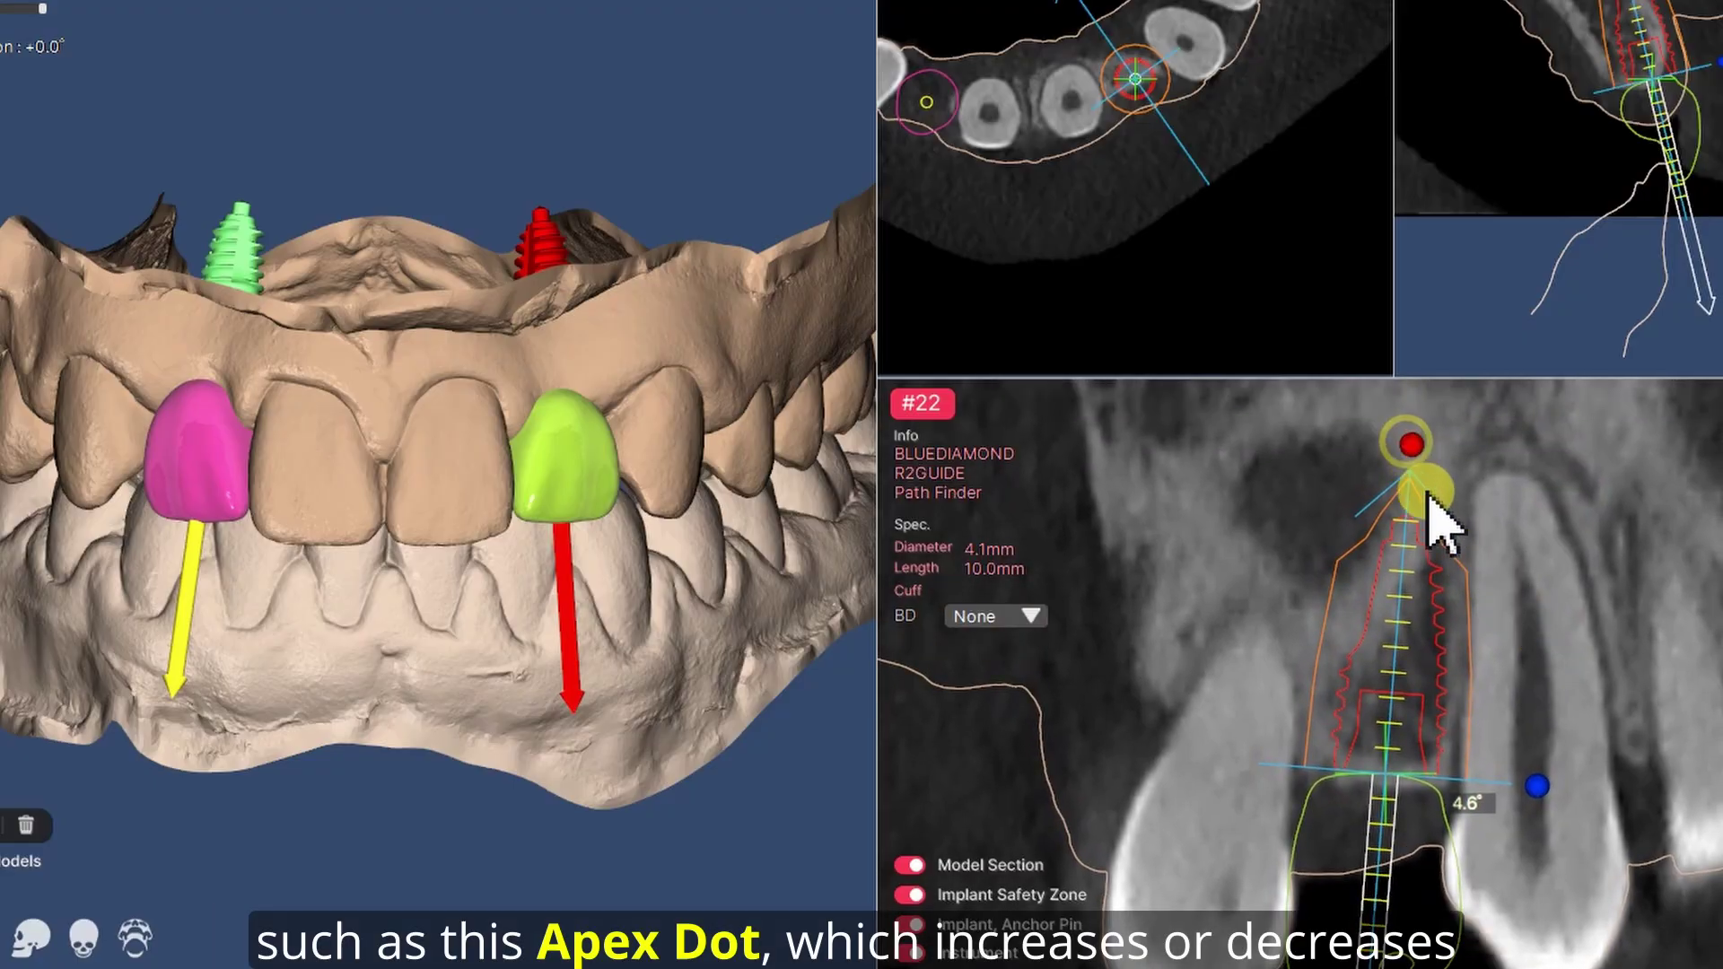
scroll(628, 341, up, 5)
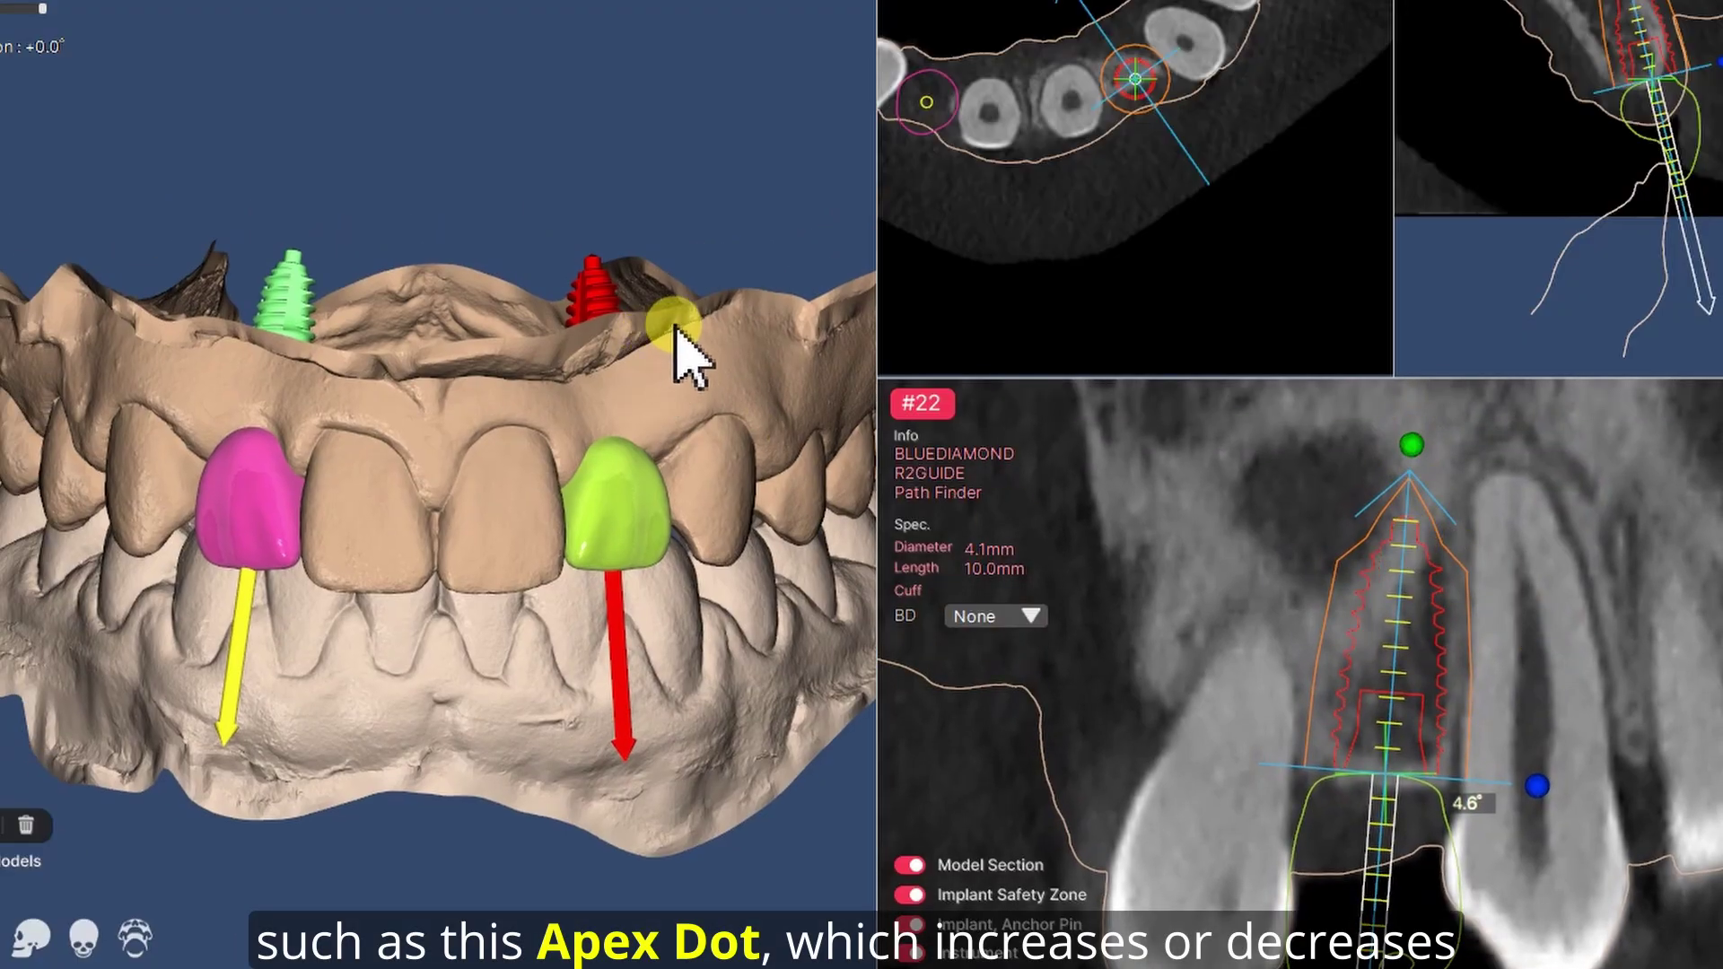
drag(1415, 451, 1418, 549)
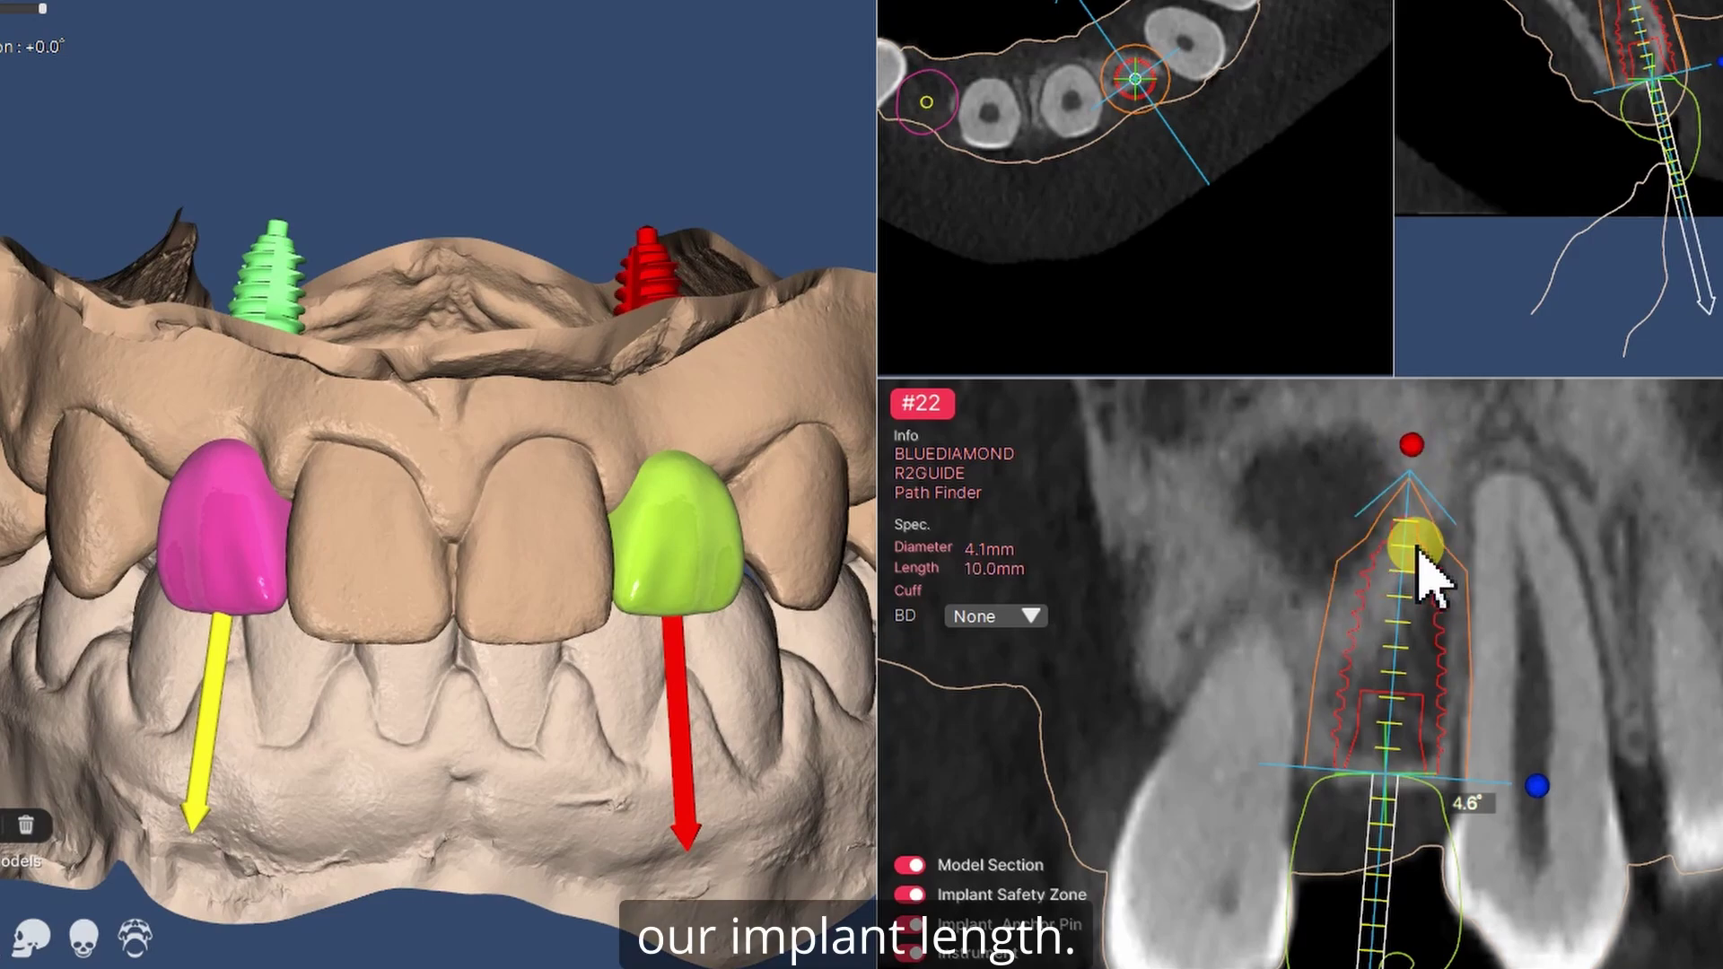
click(1540, 786)
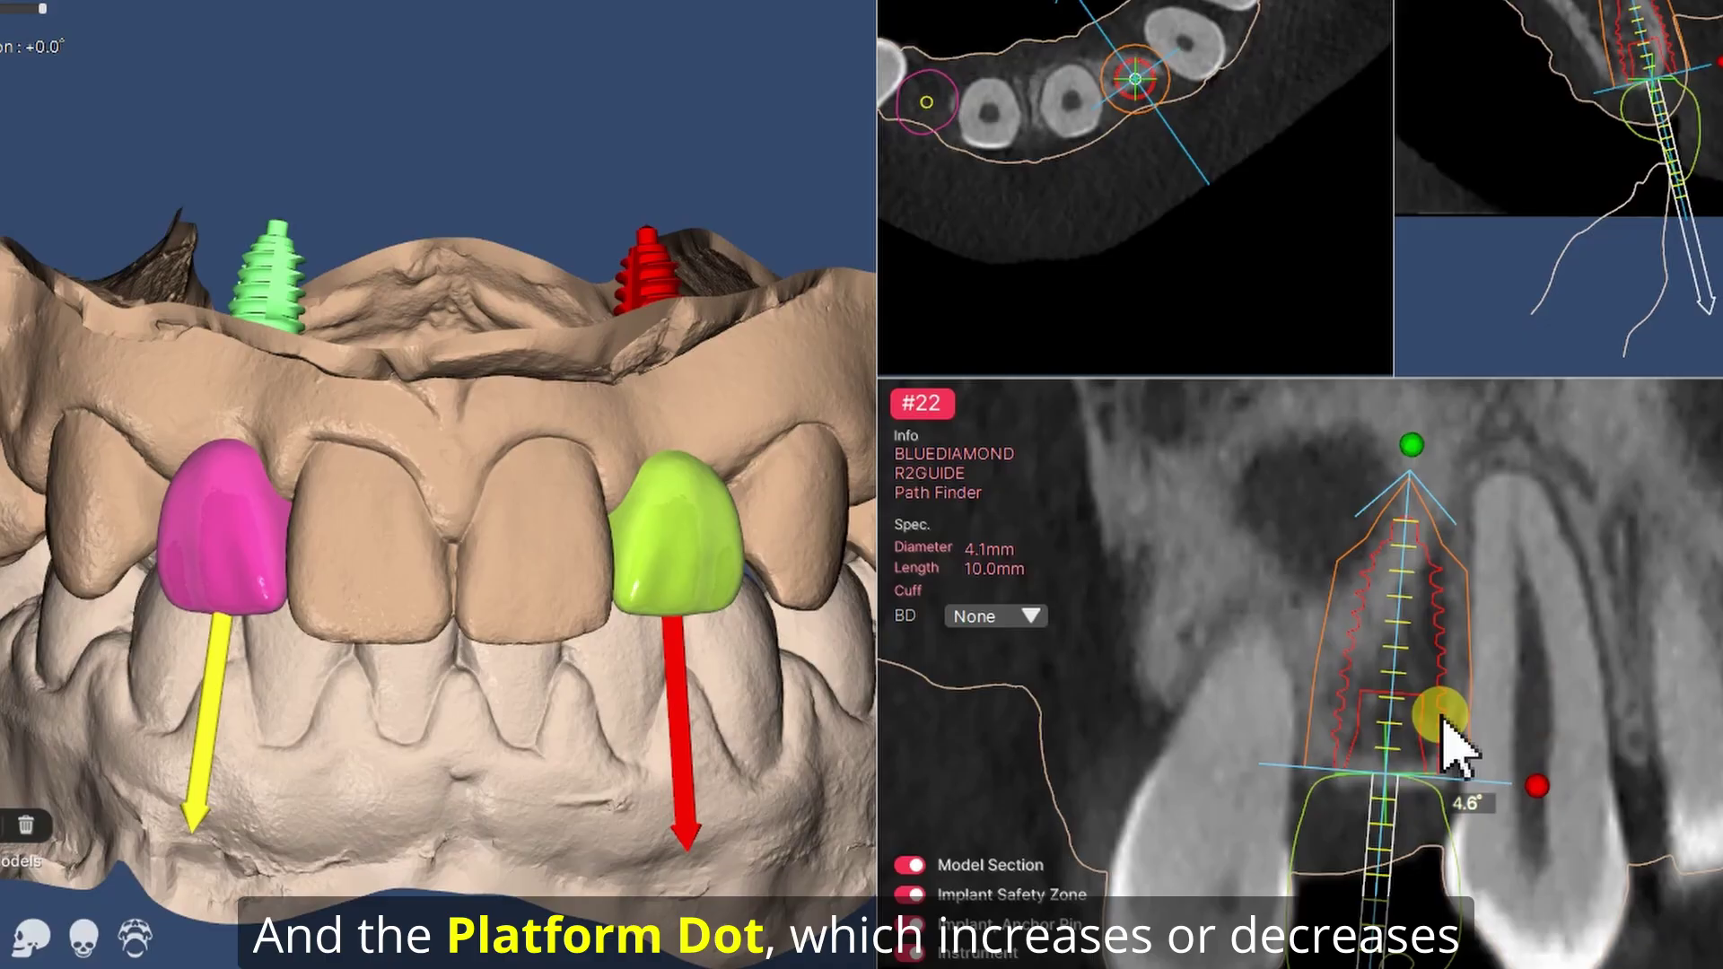
Narrow implant 22 to 3.7 mm diameter by scrolling on its platform dot.
scroll(1440, 715, down, 2)
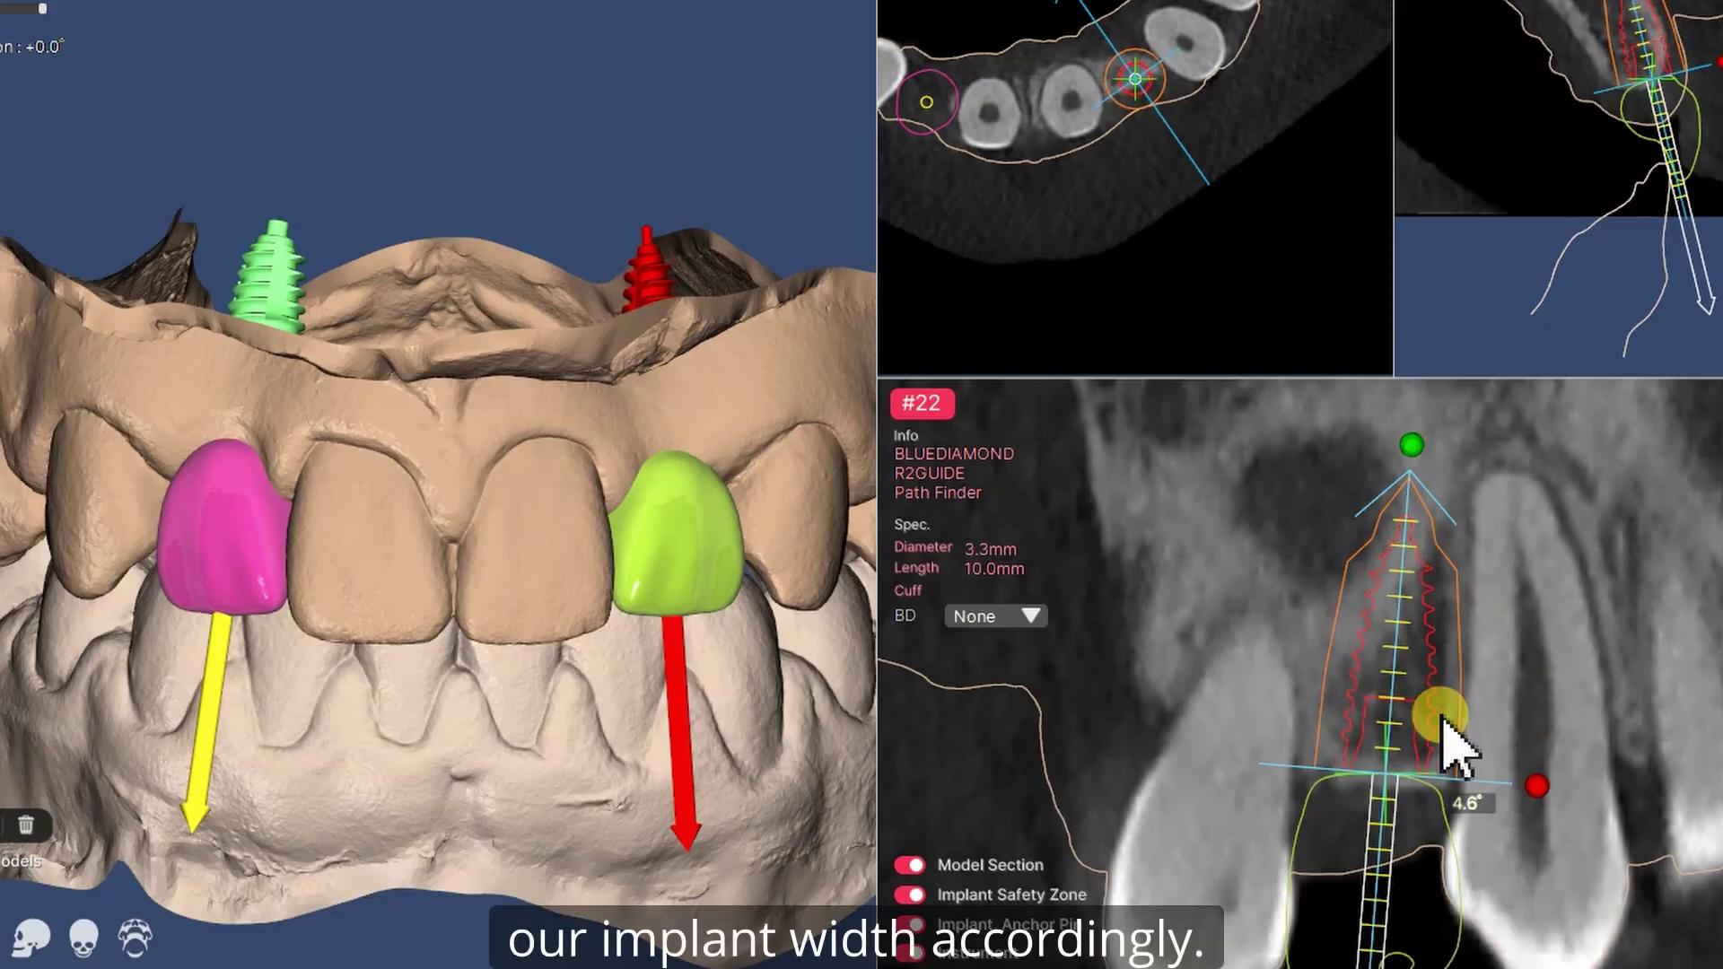
scroll(1442, 723, up, 4)
scroll(1454, 747, up, 5)
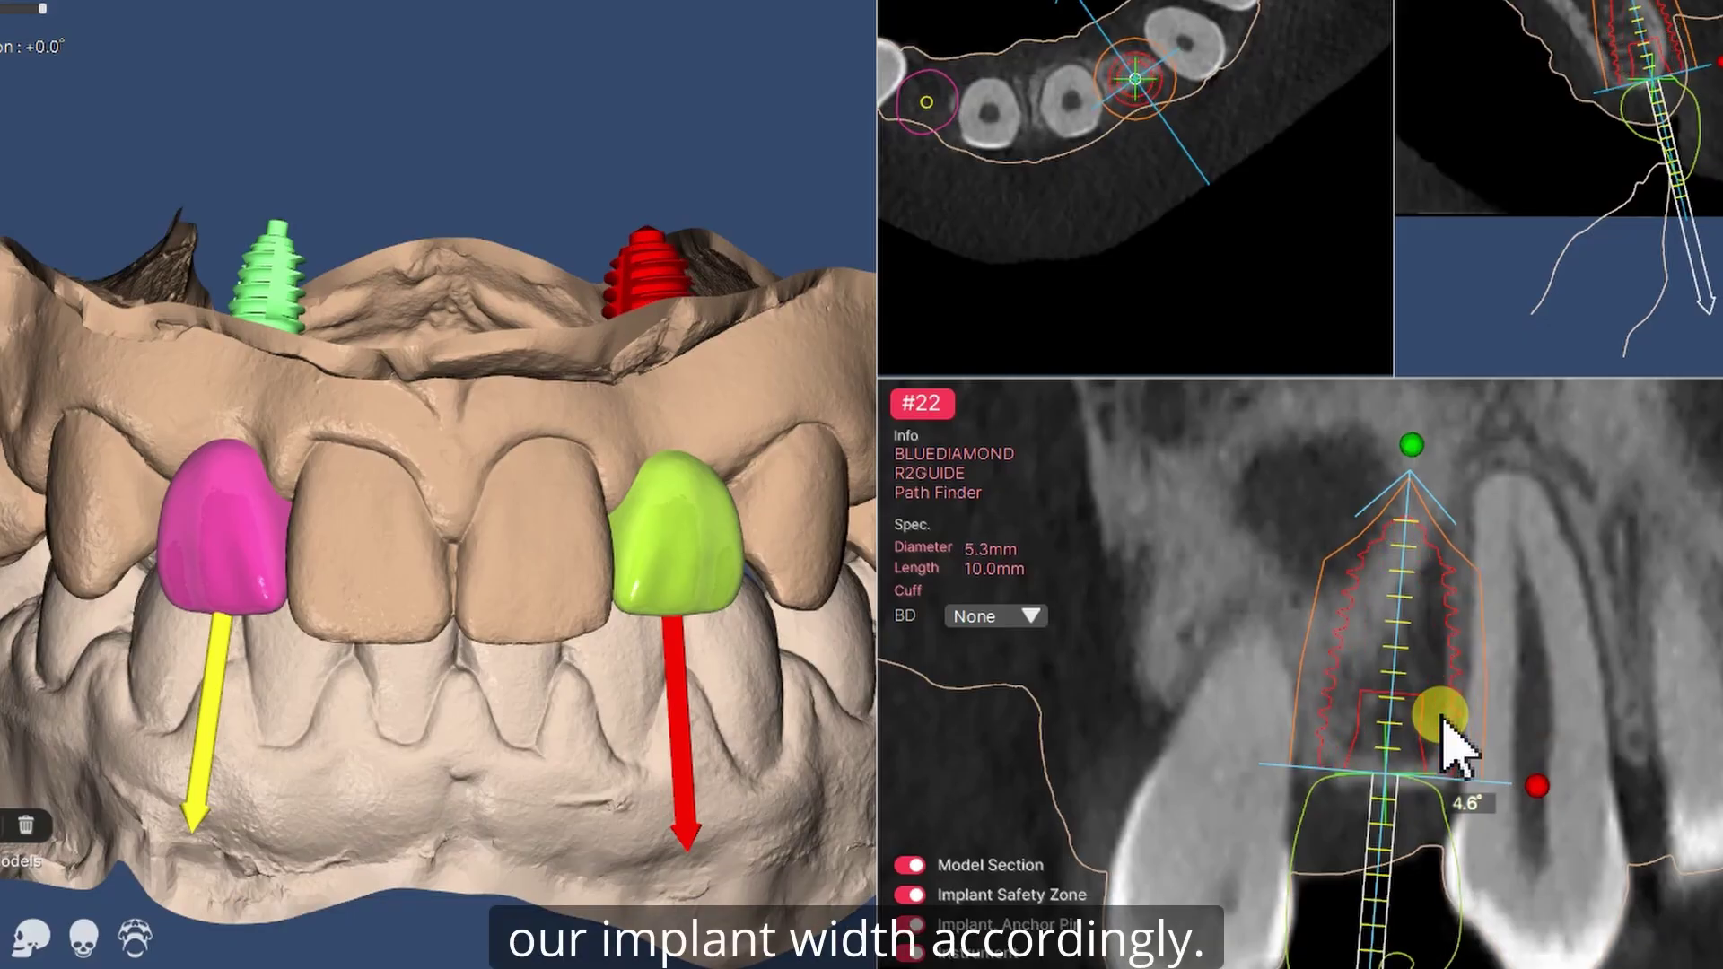
scroll(1445, 725, down, 5)
scroll(1454, 746, down, 4)
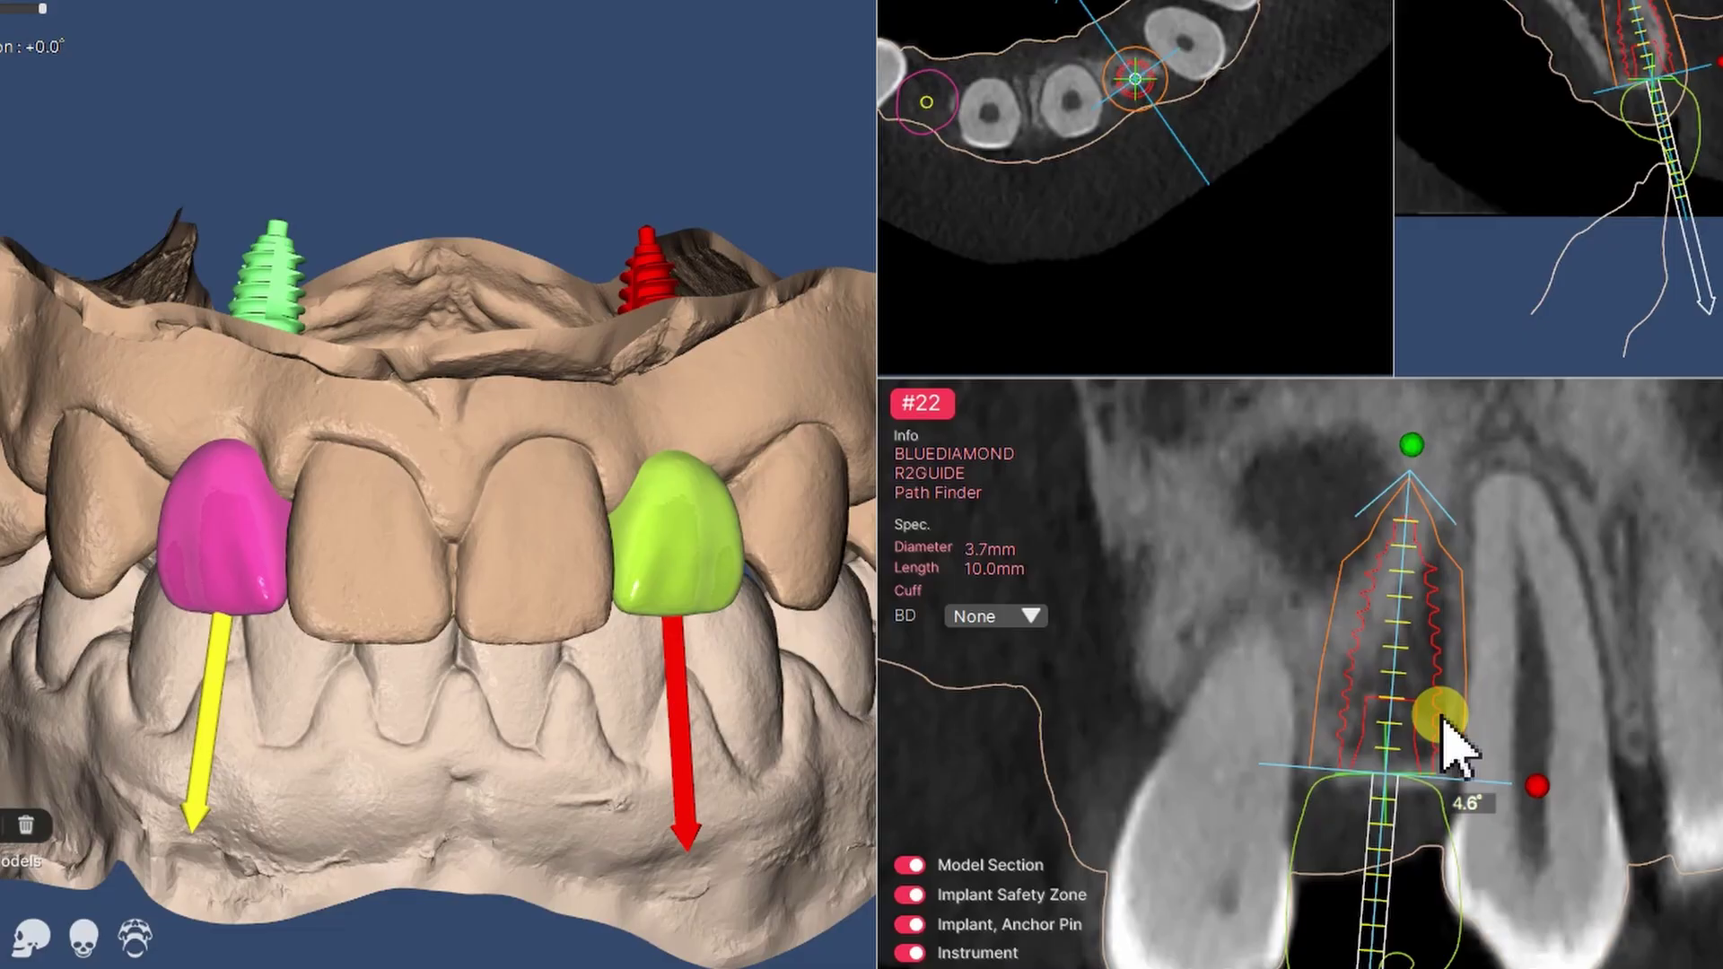
Select implant 12, fine-tune its length at 10.0 mm, and reduce its diameter to 3.7 mm.
click(274, 319)
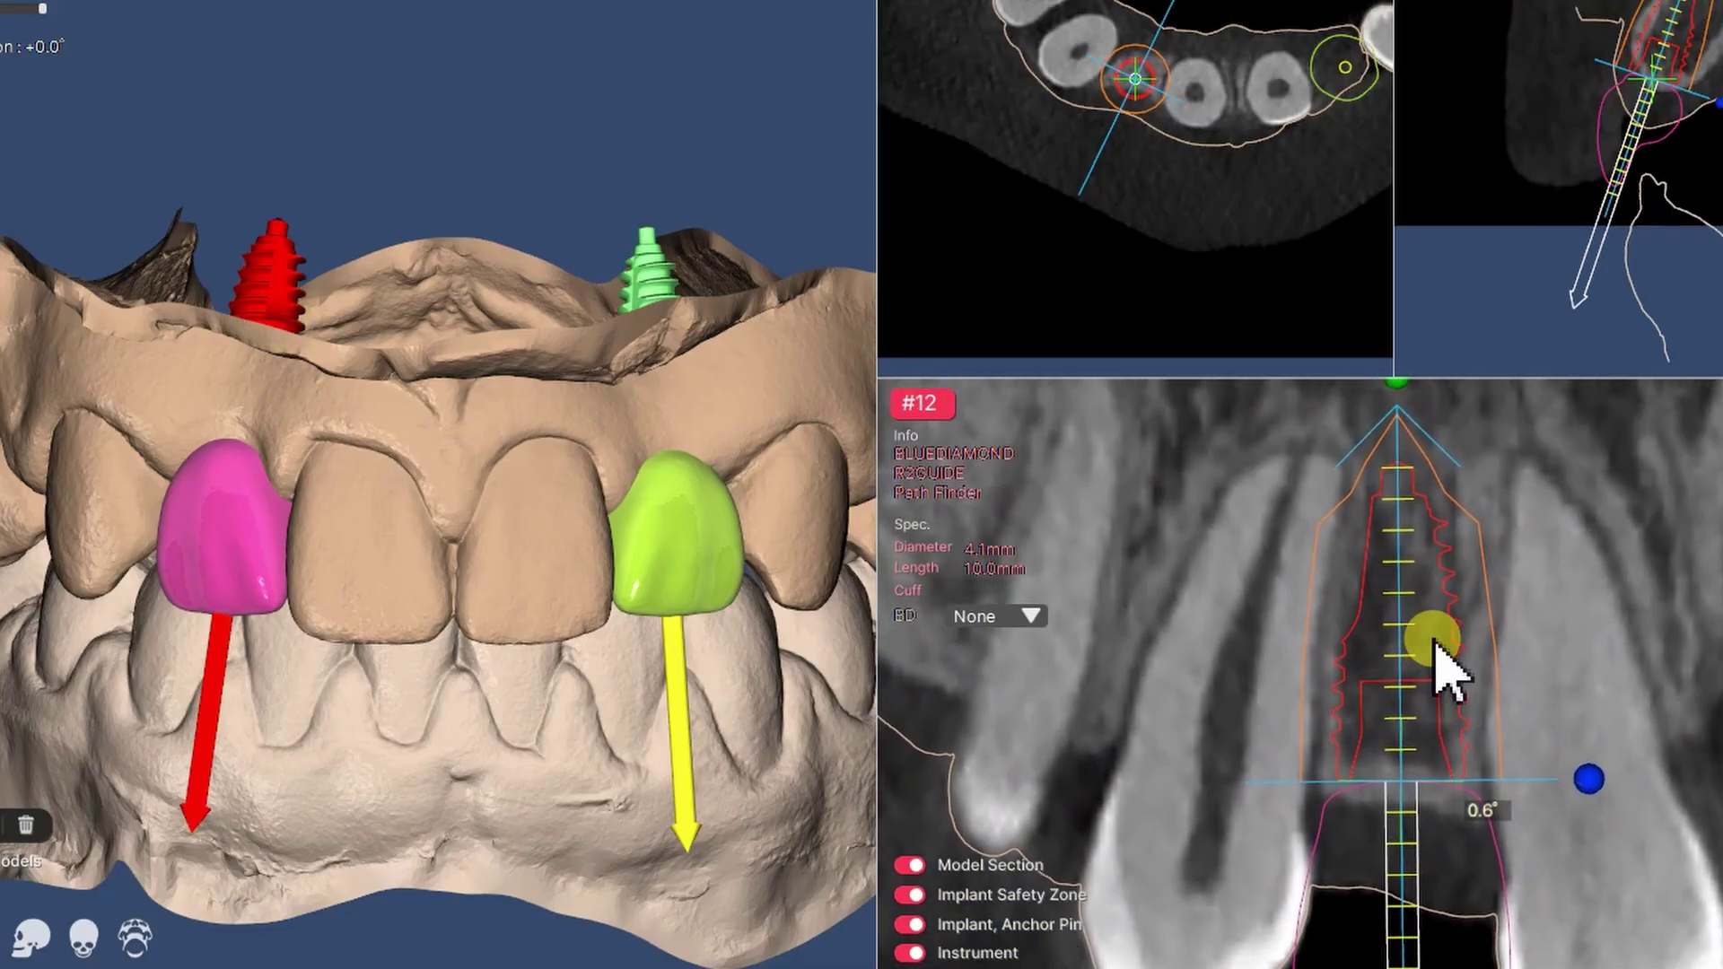
scroll(1433, 628, down, 2)
click(1397, 426)
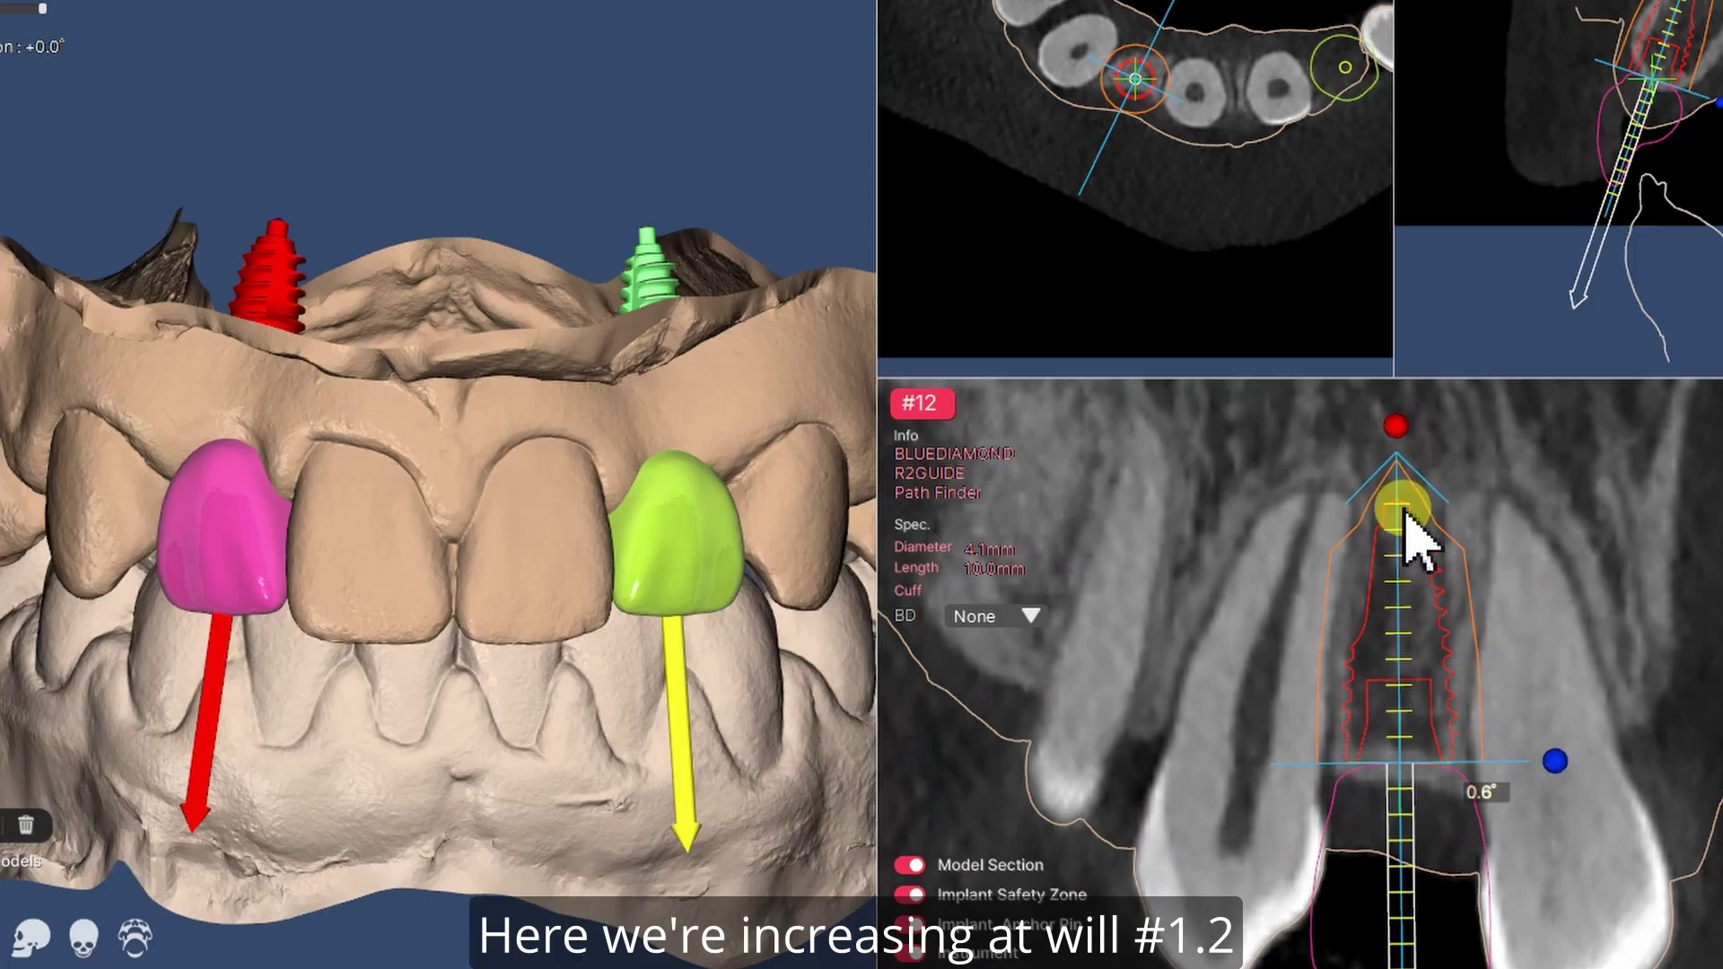
key(Up)
key(Up)
key(Up)
key(Down)
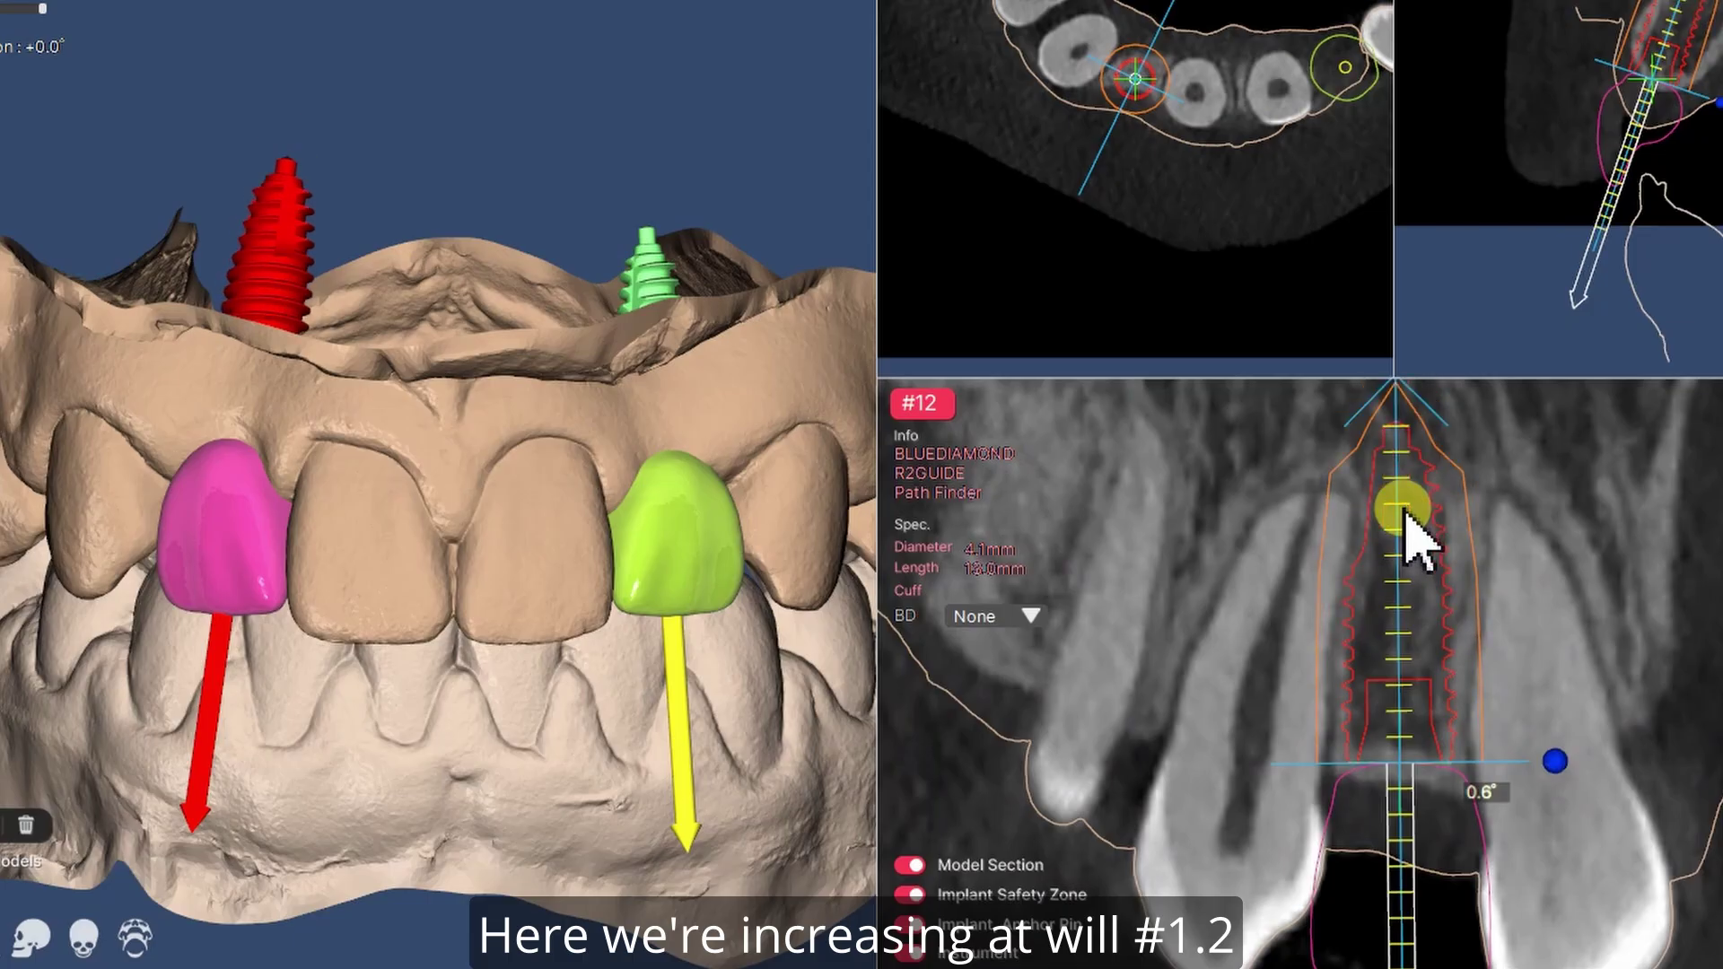
scroll(1405, 518, down, 3)
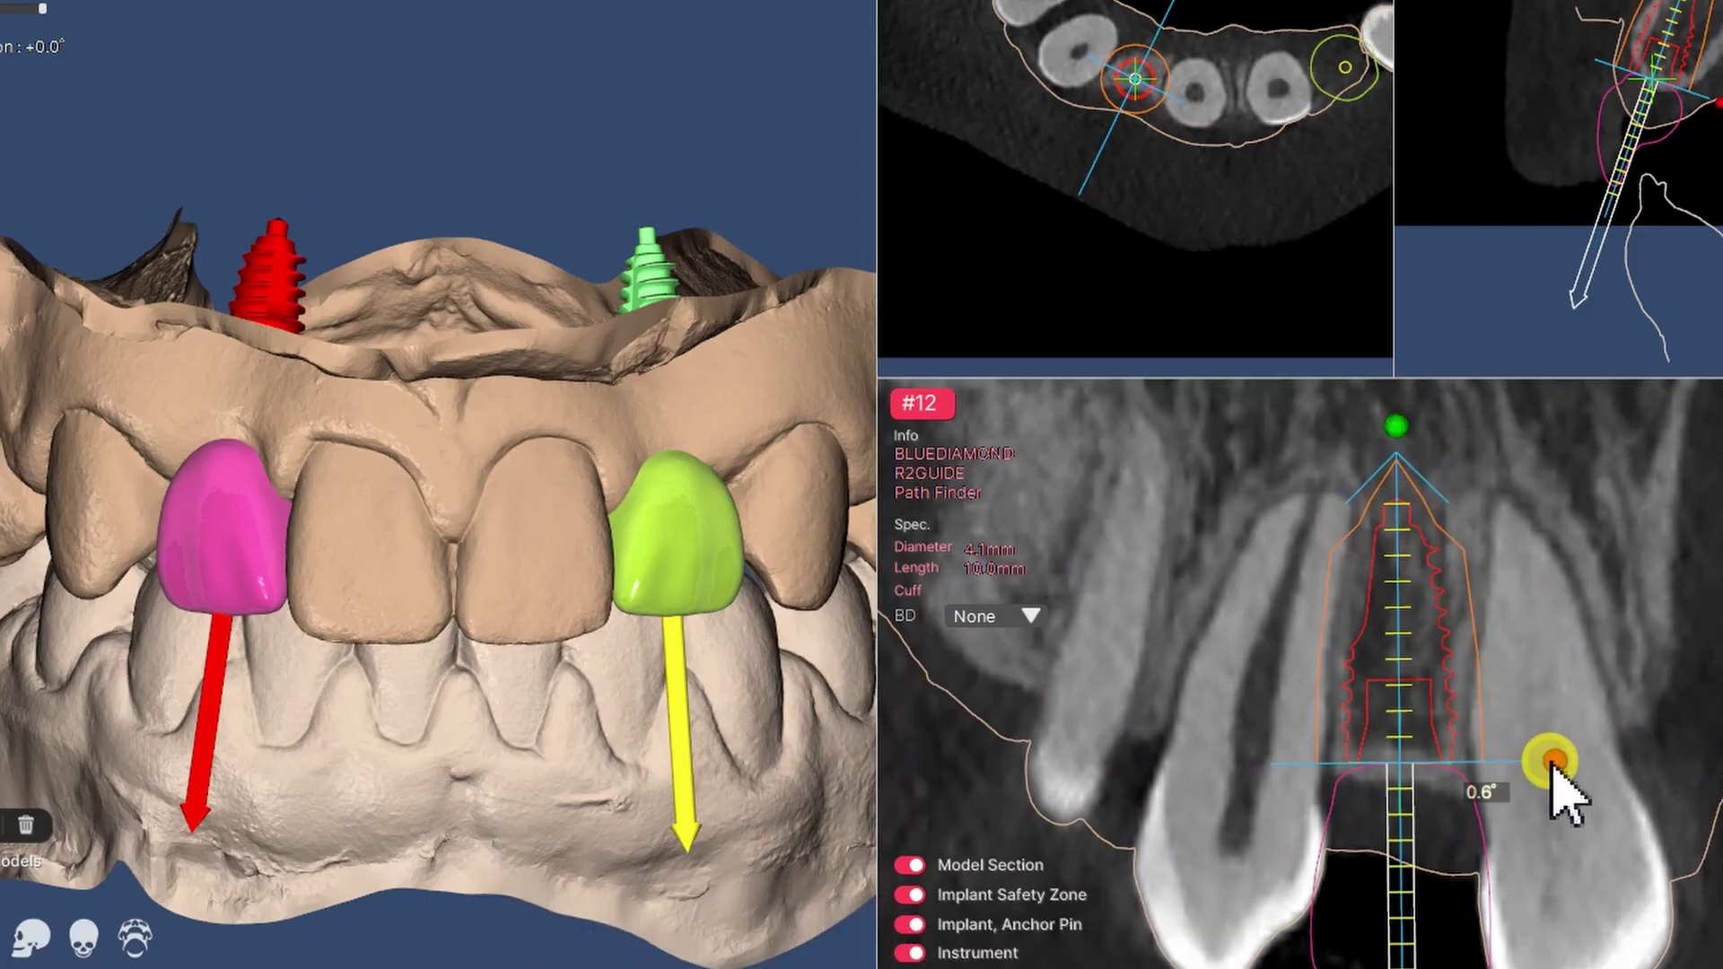
scroll(1553, 763, down, 1)
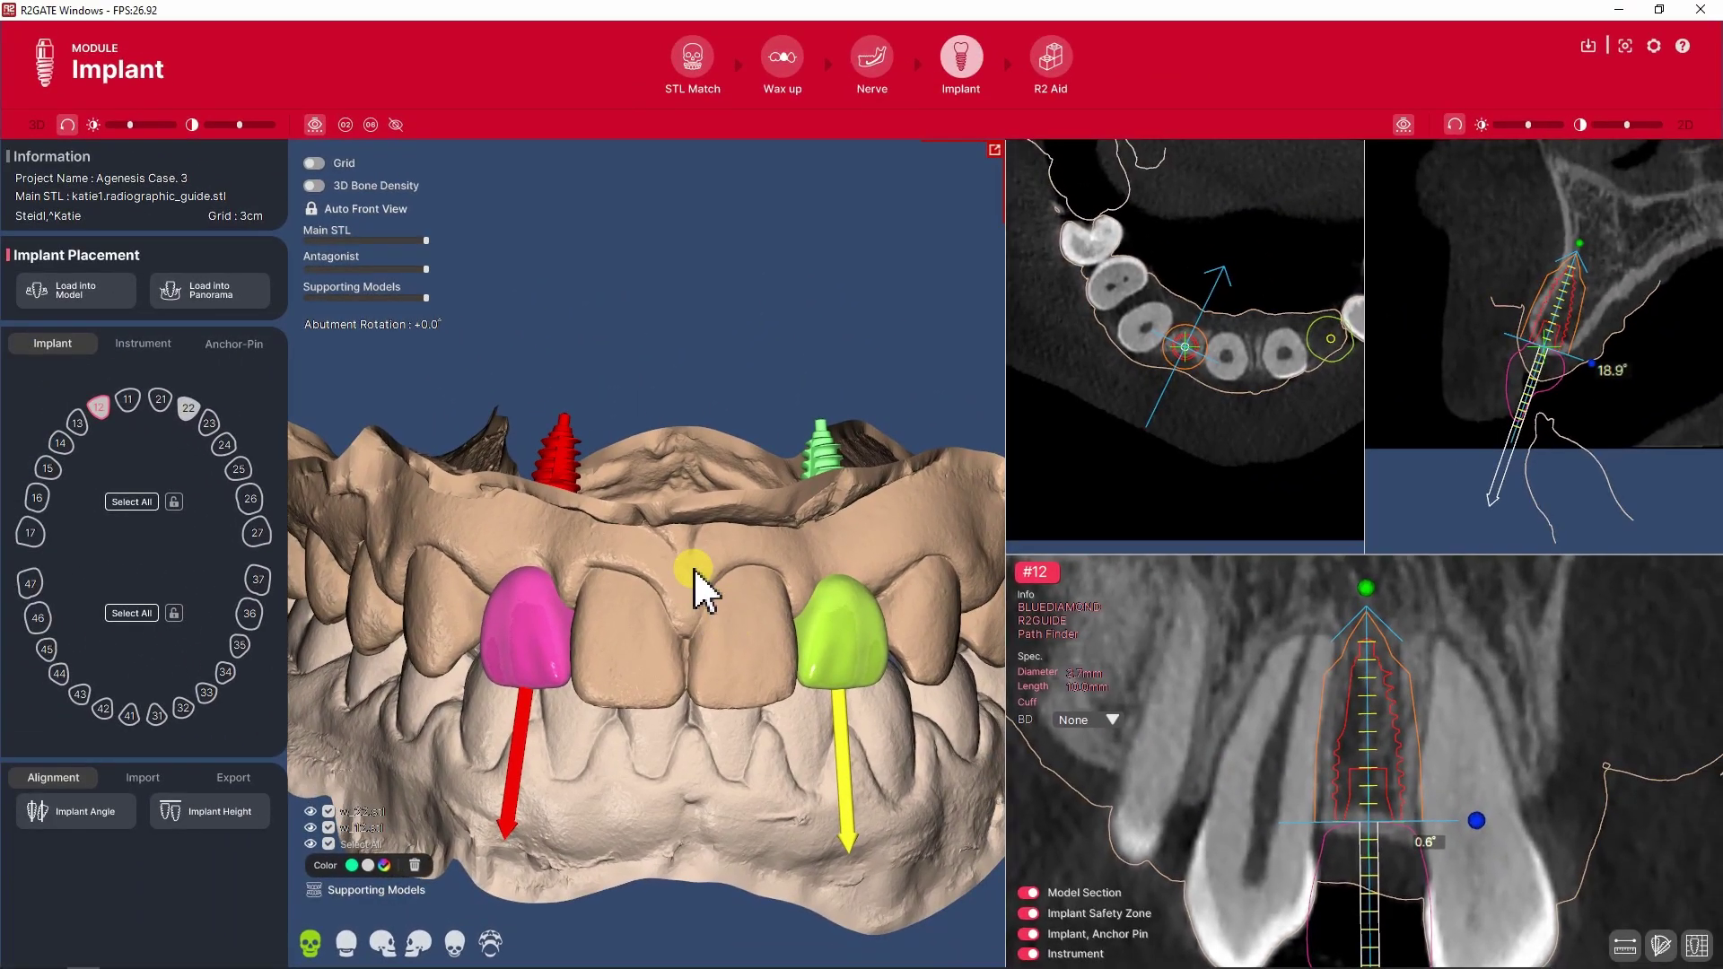
Tilt implant 12 further in the sagittal CT section.
scroll(693, 568, down, 1)
right_drag(692, 568, 686, 573)
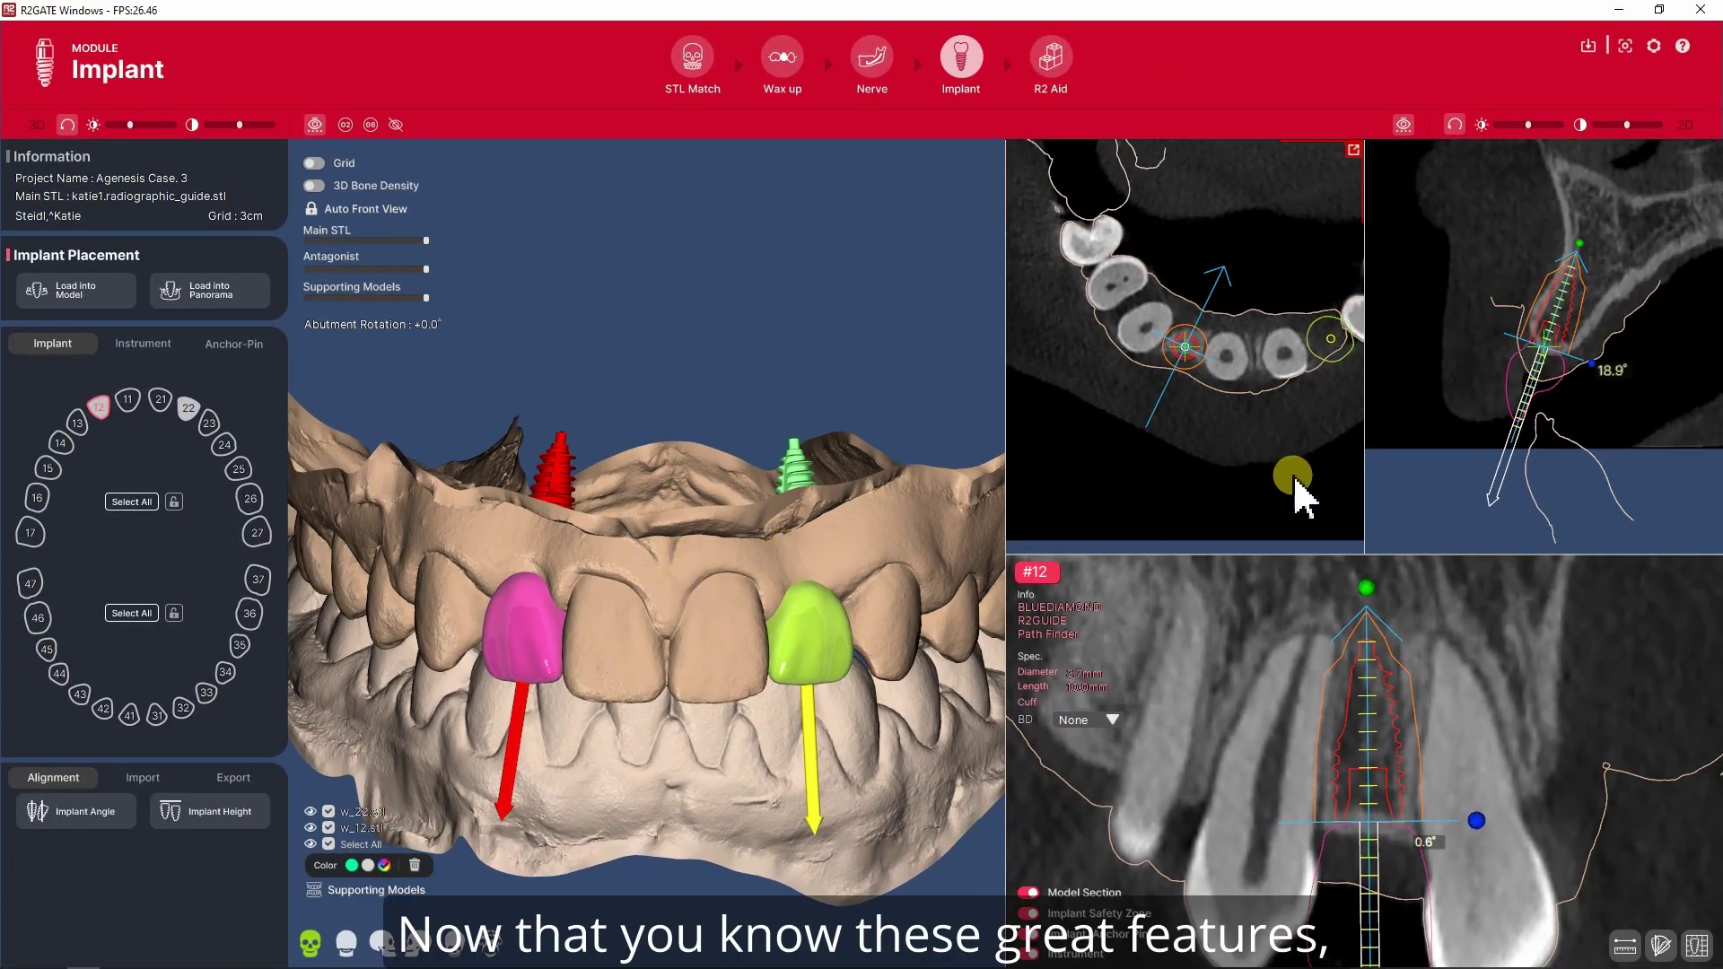
click(1564, 296)
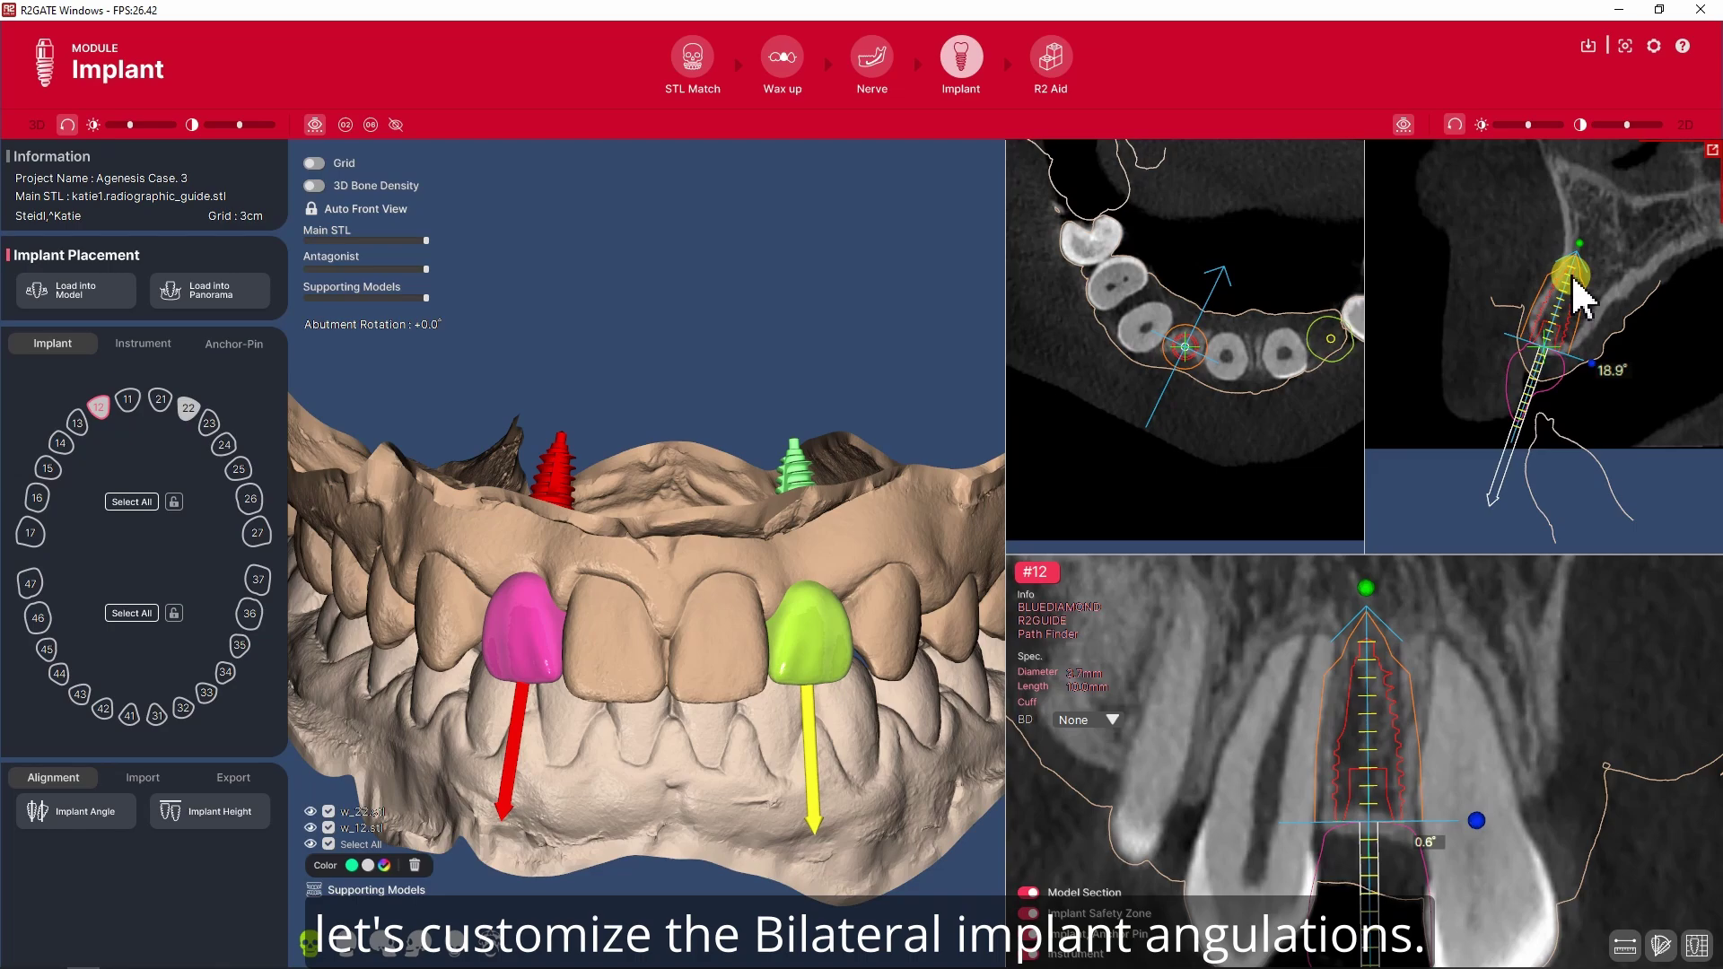
drag(1570, 275, 1575, 278)
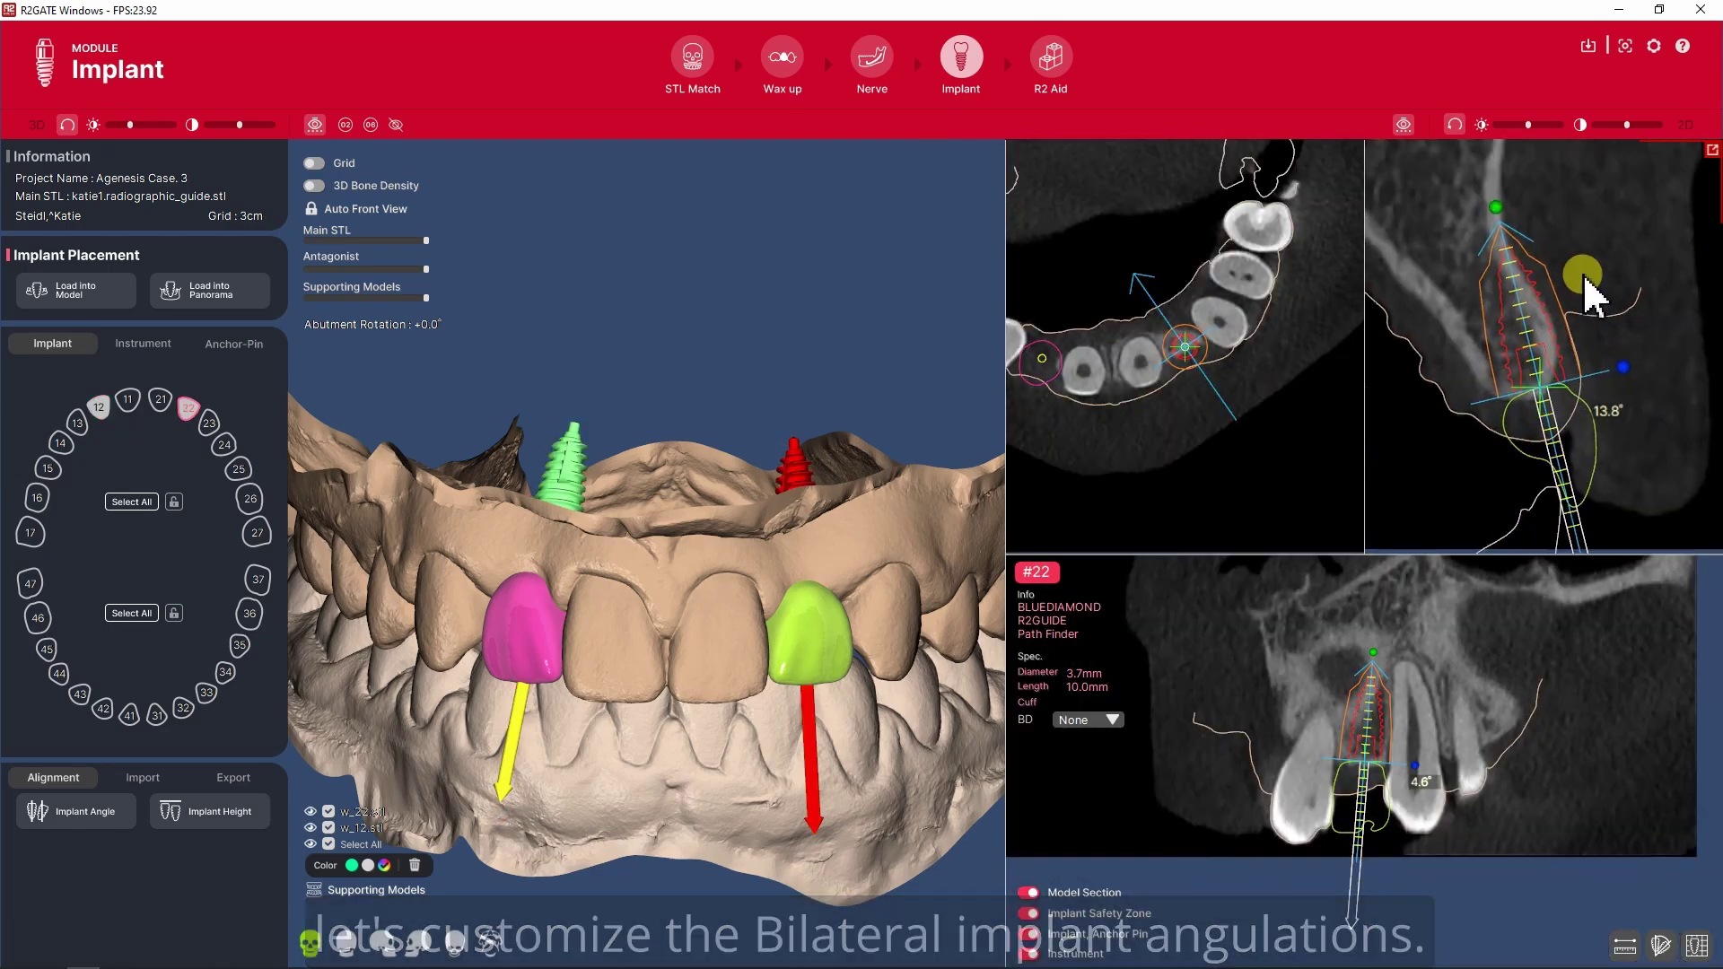
Tilt implant 22 to 22.3° with the Q and A keys, comparing it against implant 12.
key(q)
key(a)
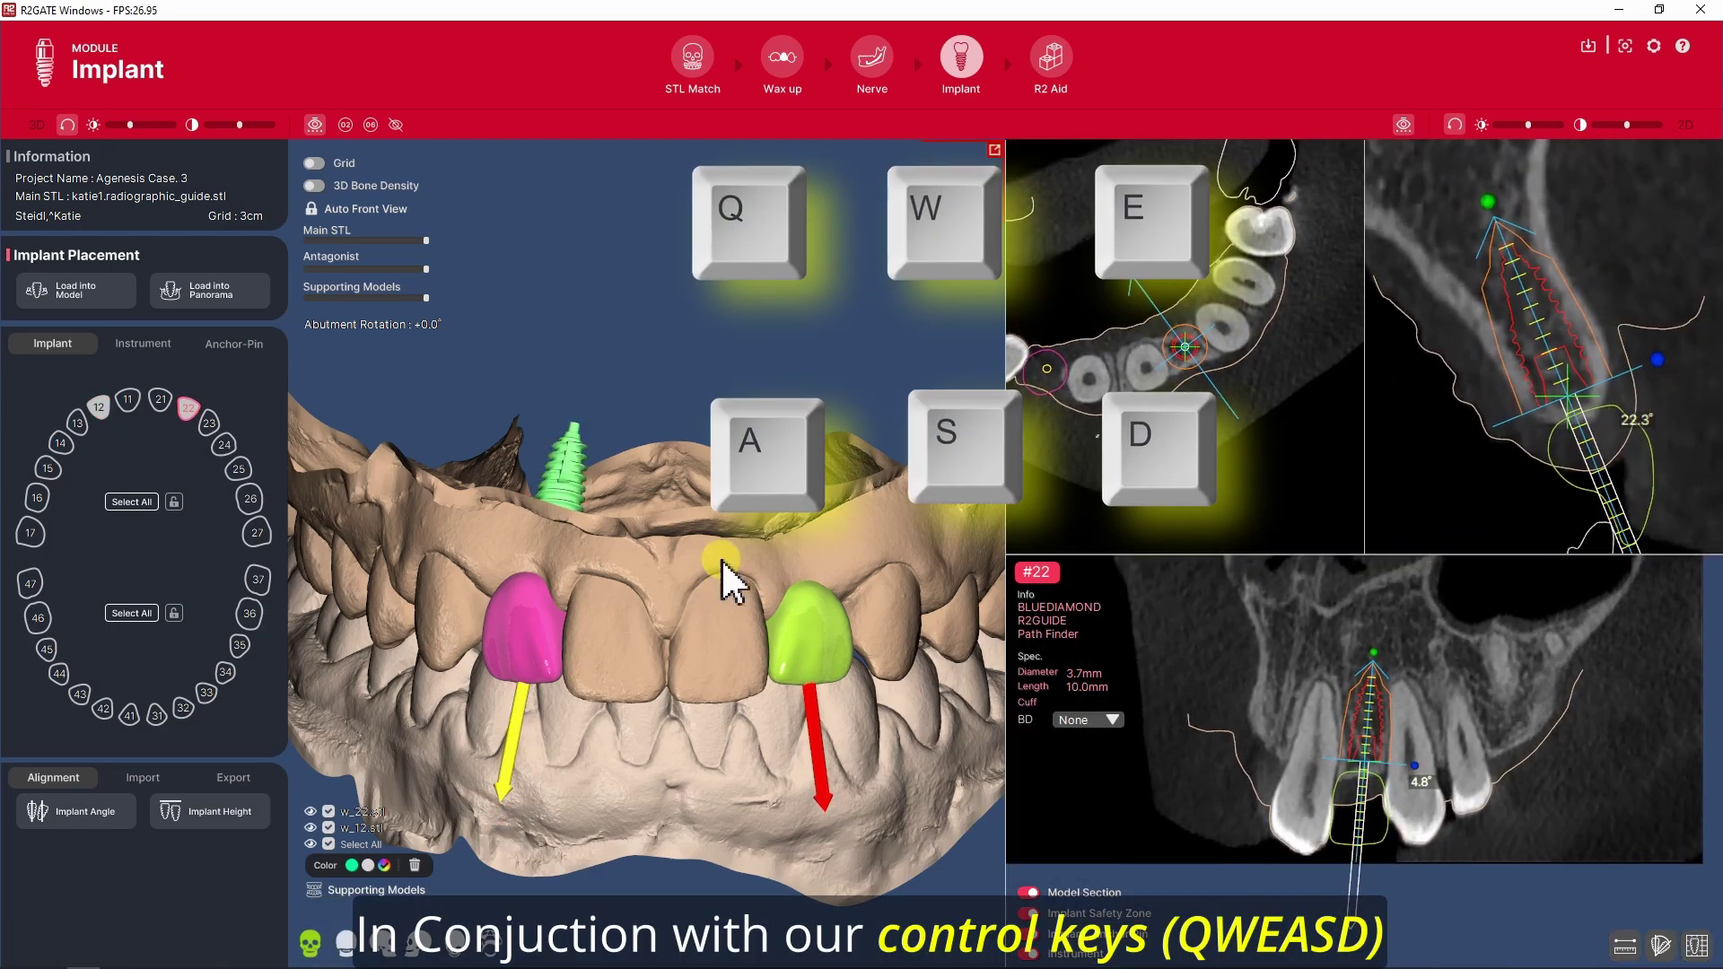
click(564, 462)
click(779, 462)
click(565, 452)
click(779, 465)
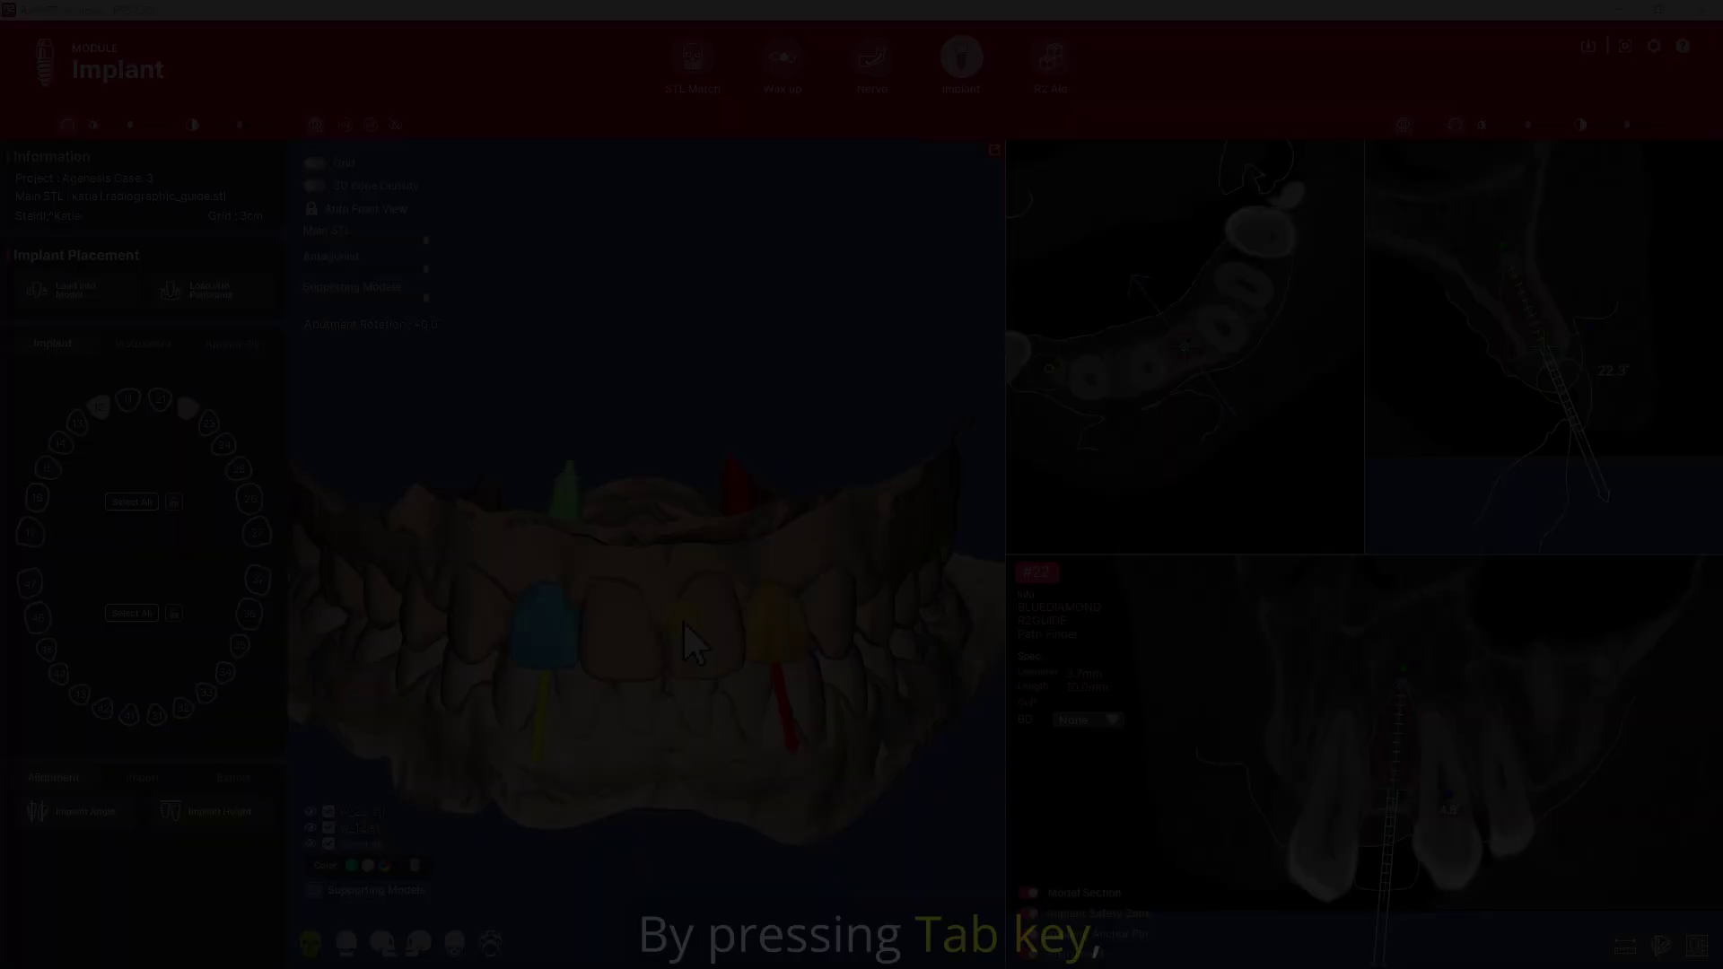
key(Tab)
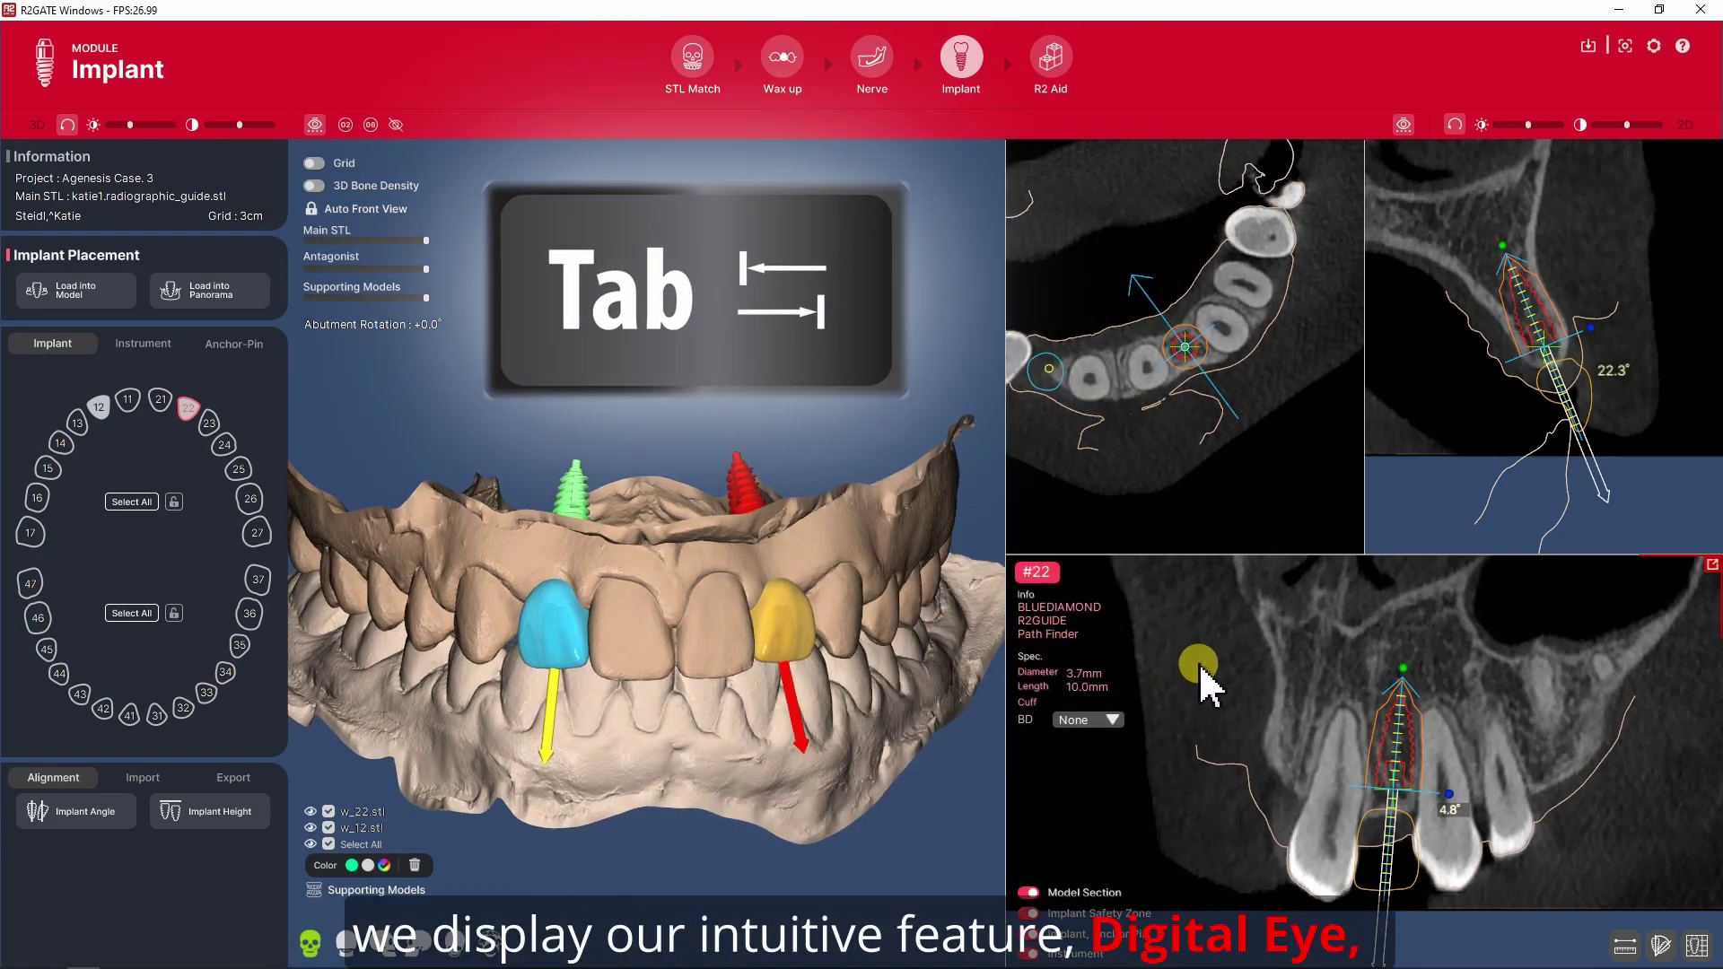
Show colour-coded bone density in the CT slices and set implant 22's bone density to D2.
key(Tab)
key(Tab)
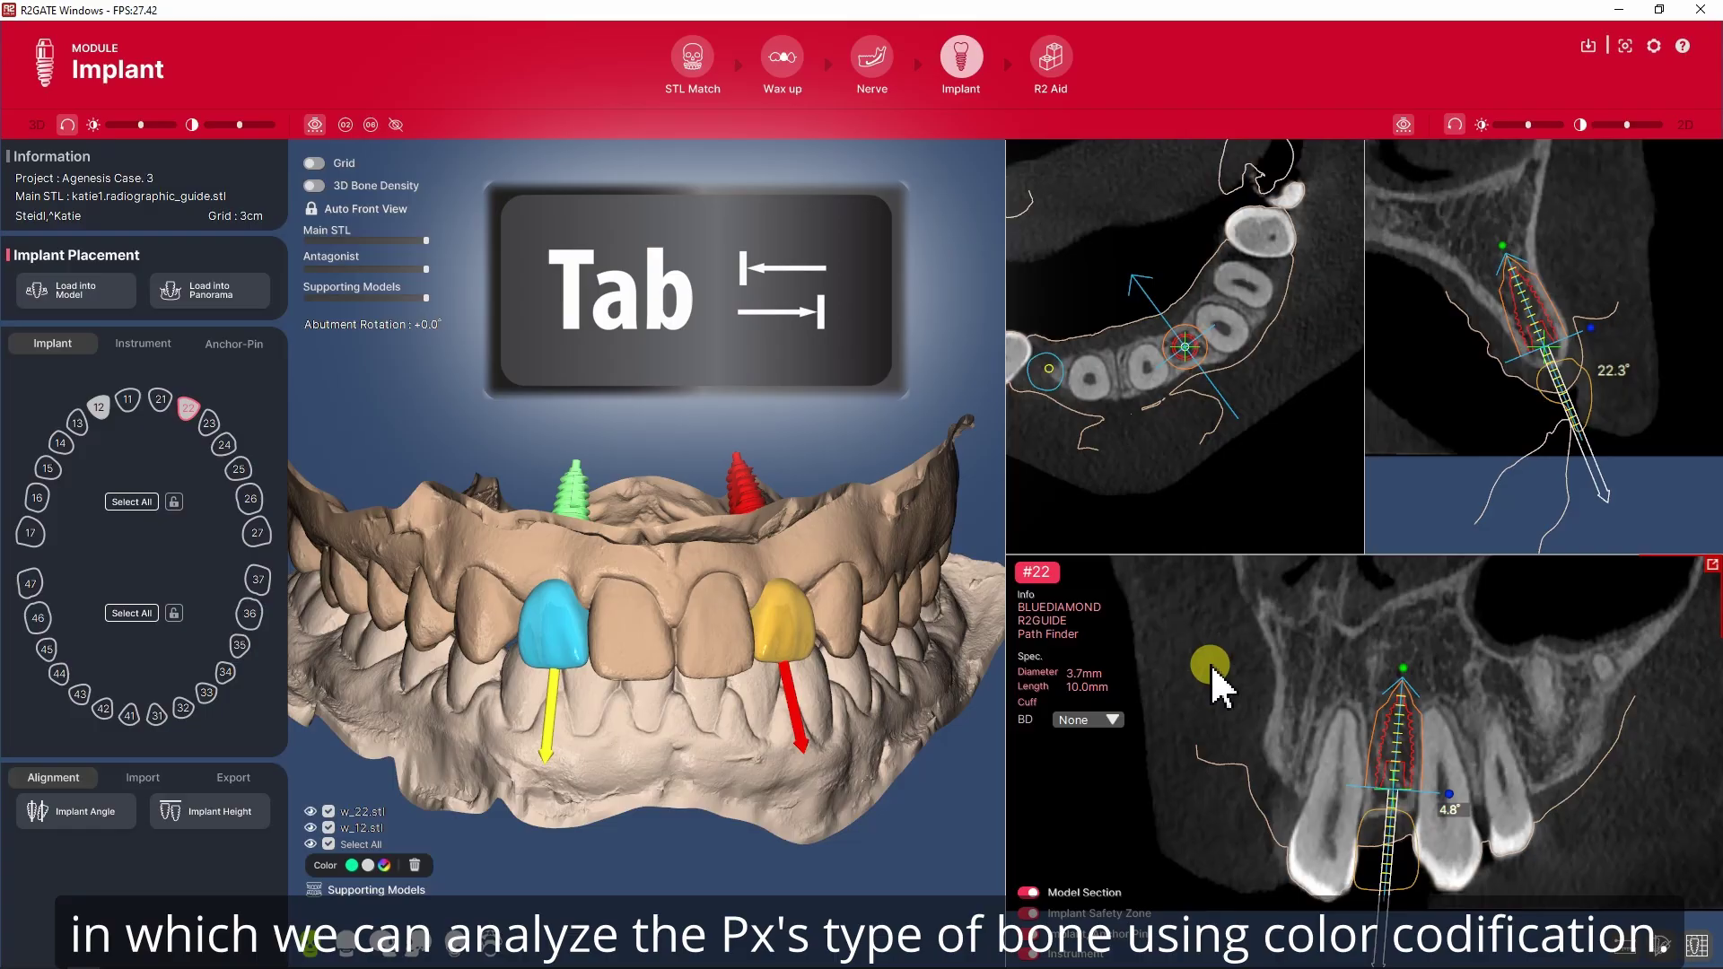
key(Tab)
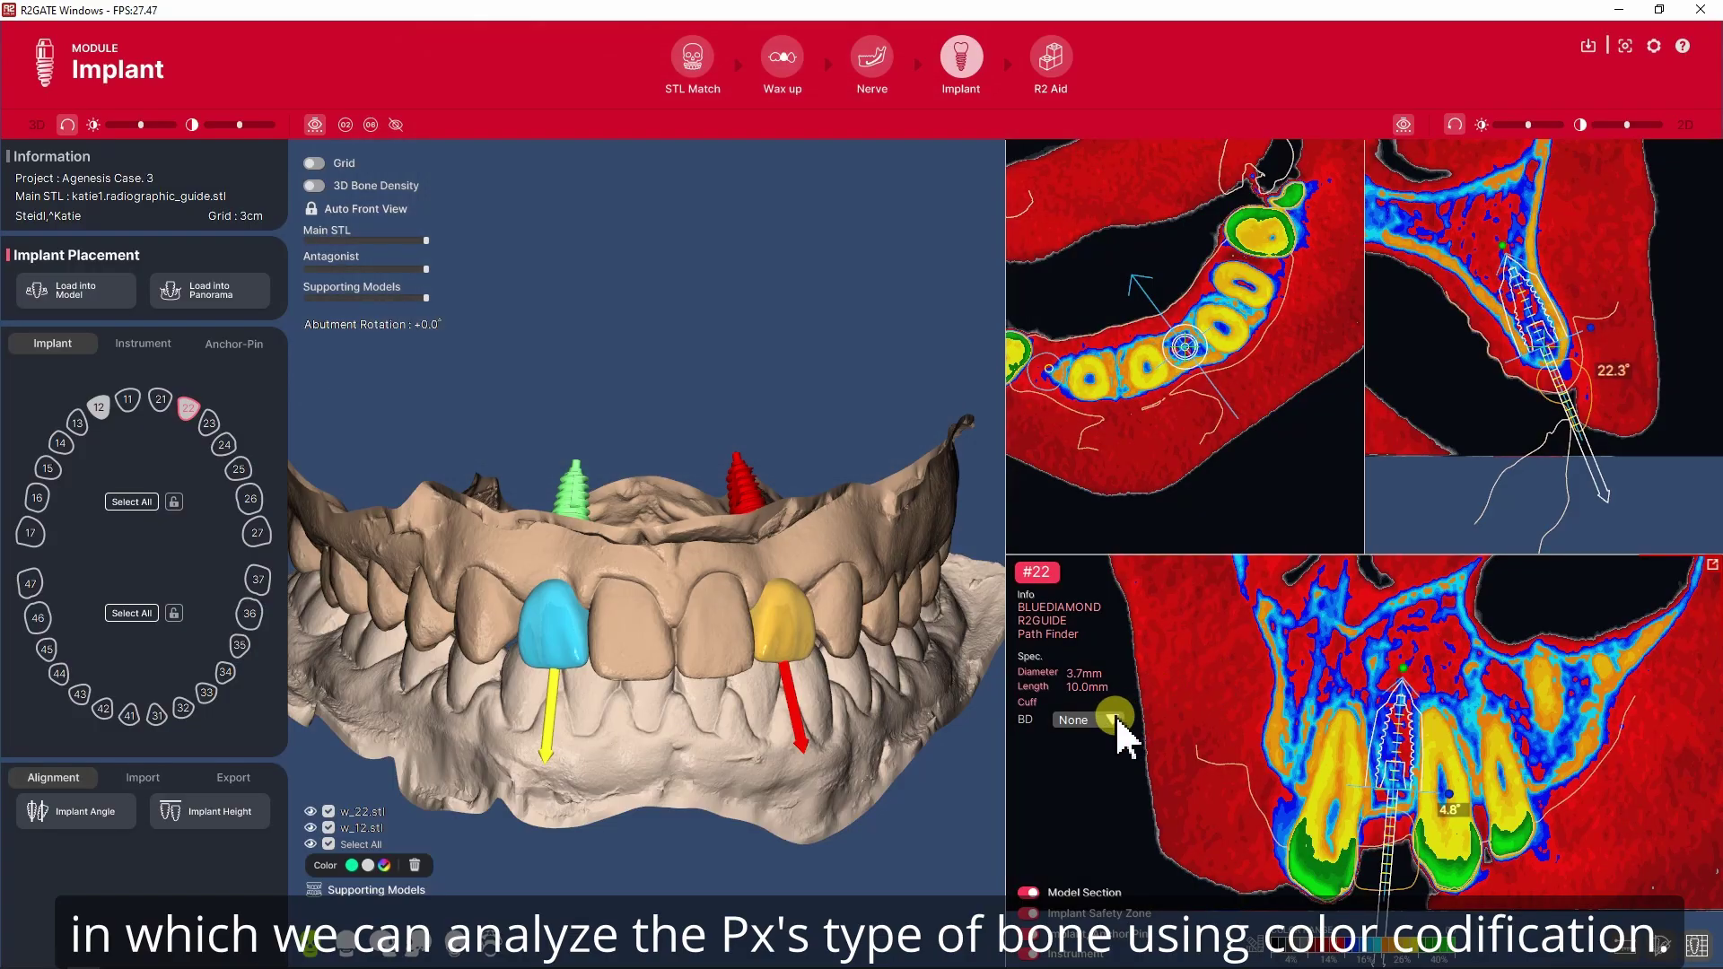
click(1115, 720)
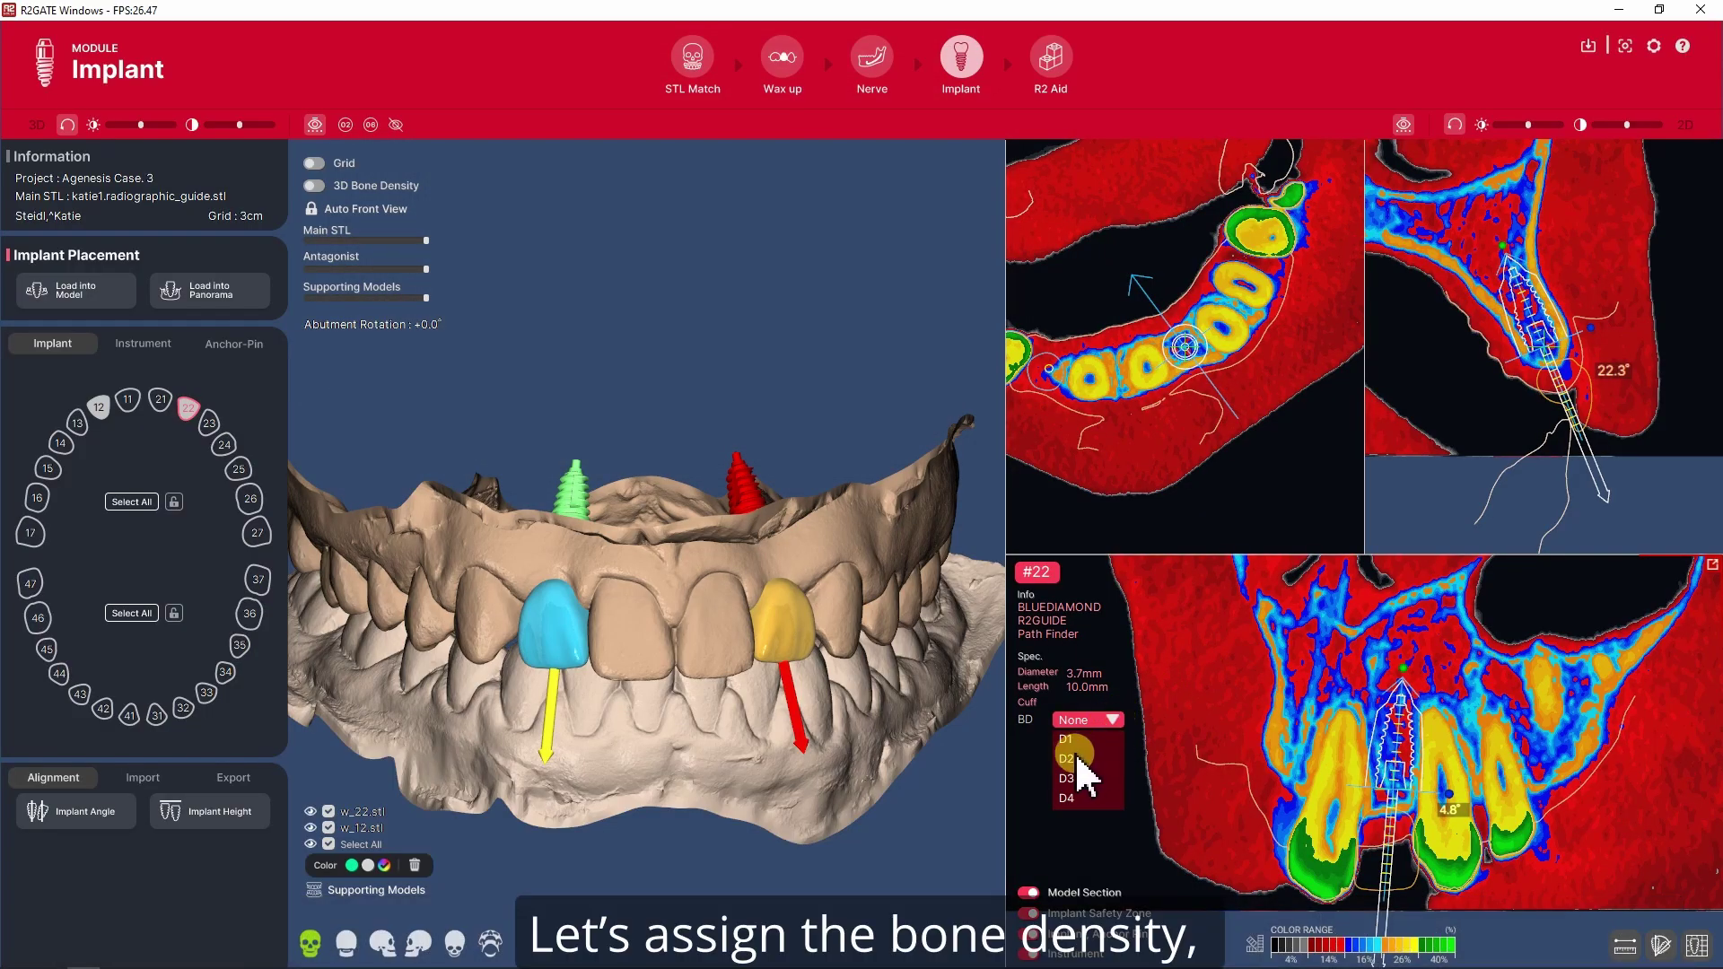
click(793, 530)
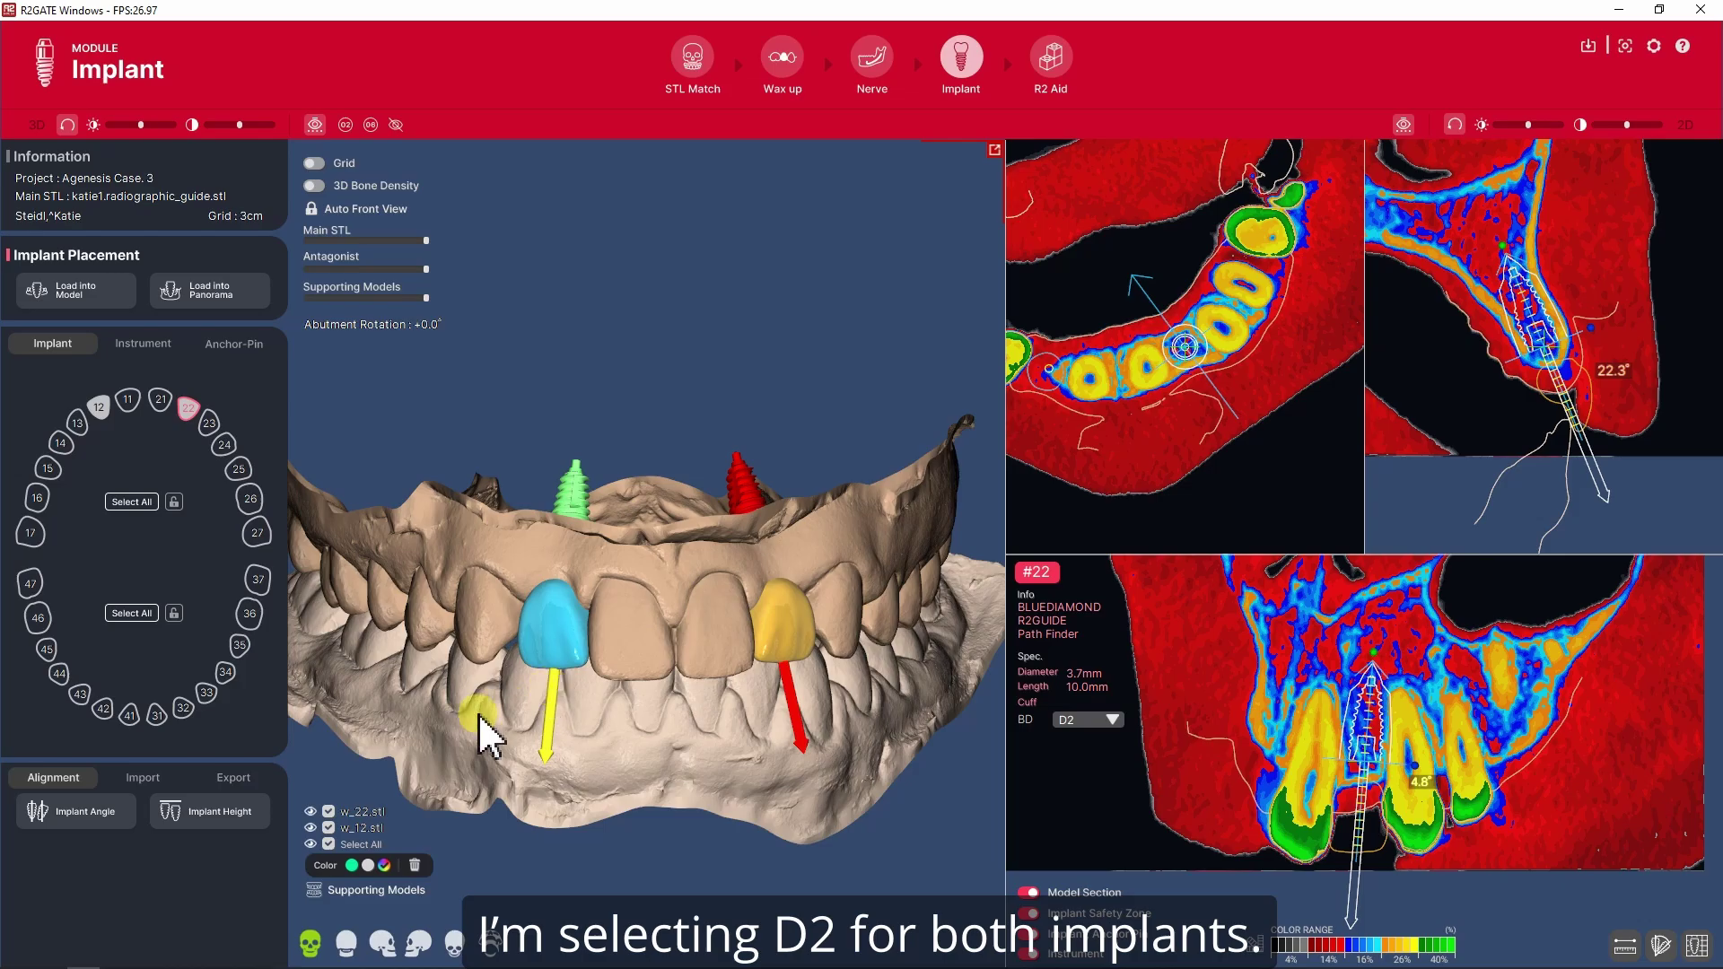
click(235, 777)
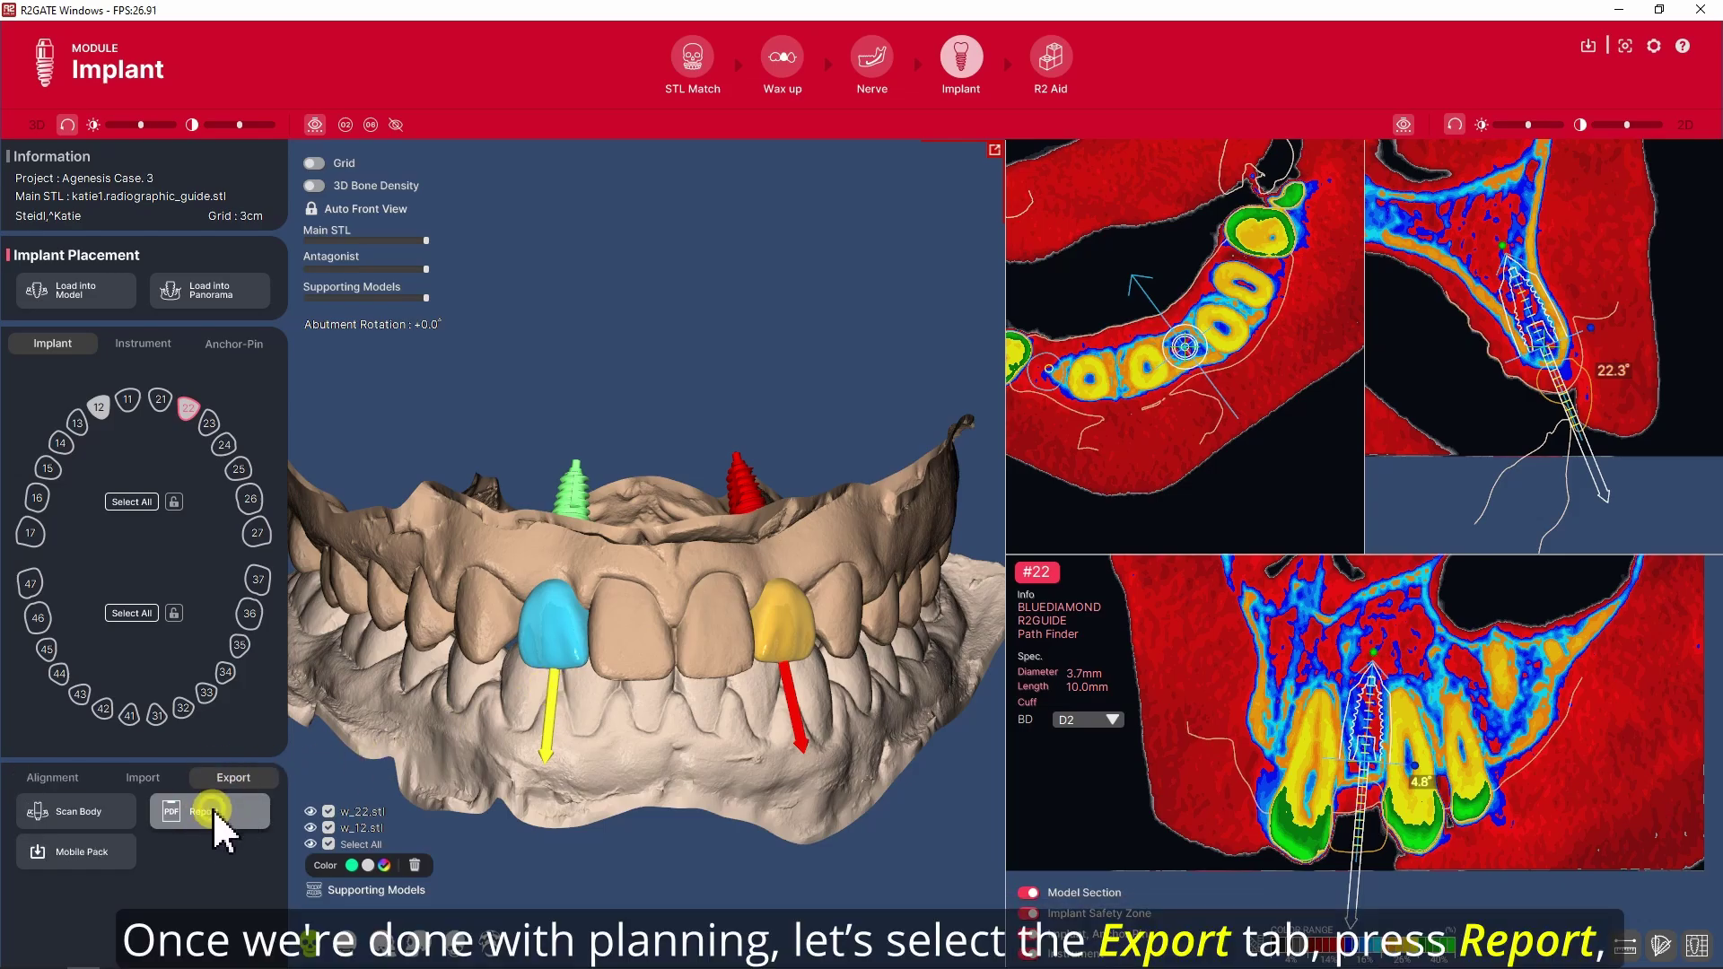
Generate the implant diagnosis report with the clinic name filled in, save it as PDF, and open it.
click(212, 812)
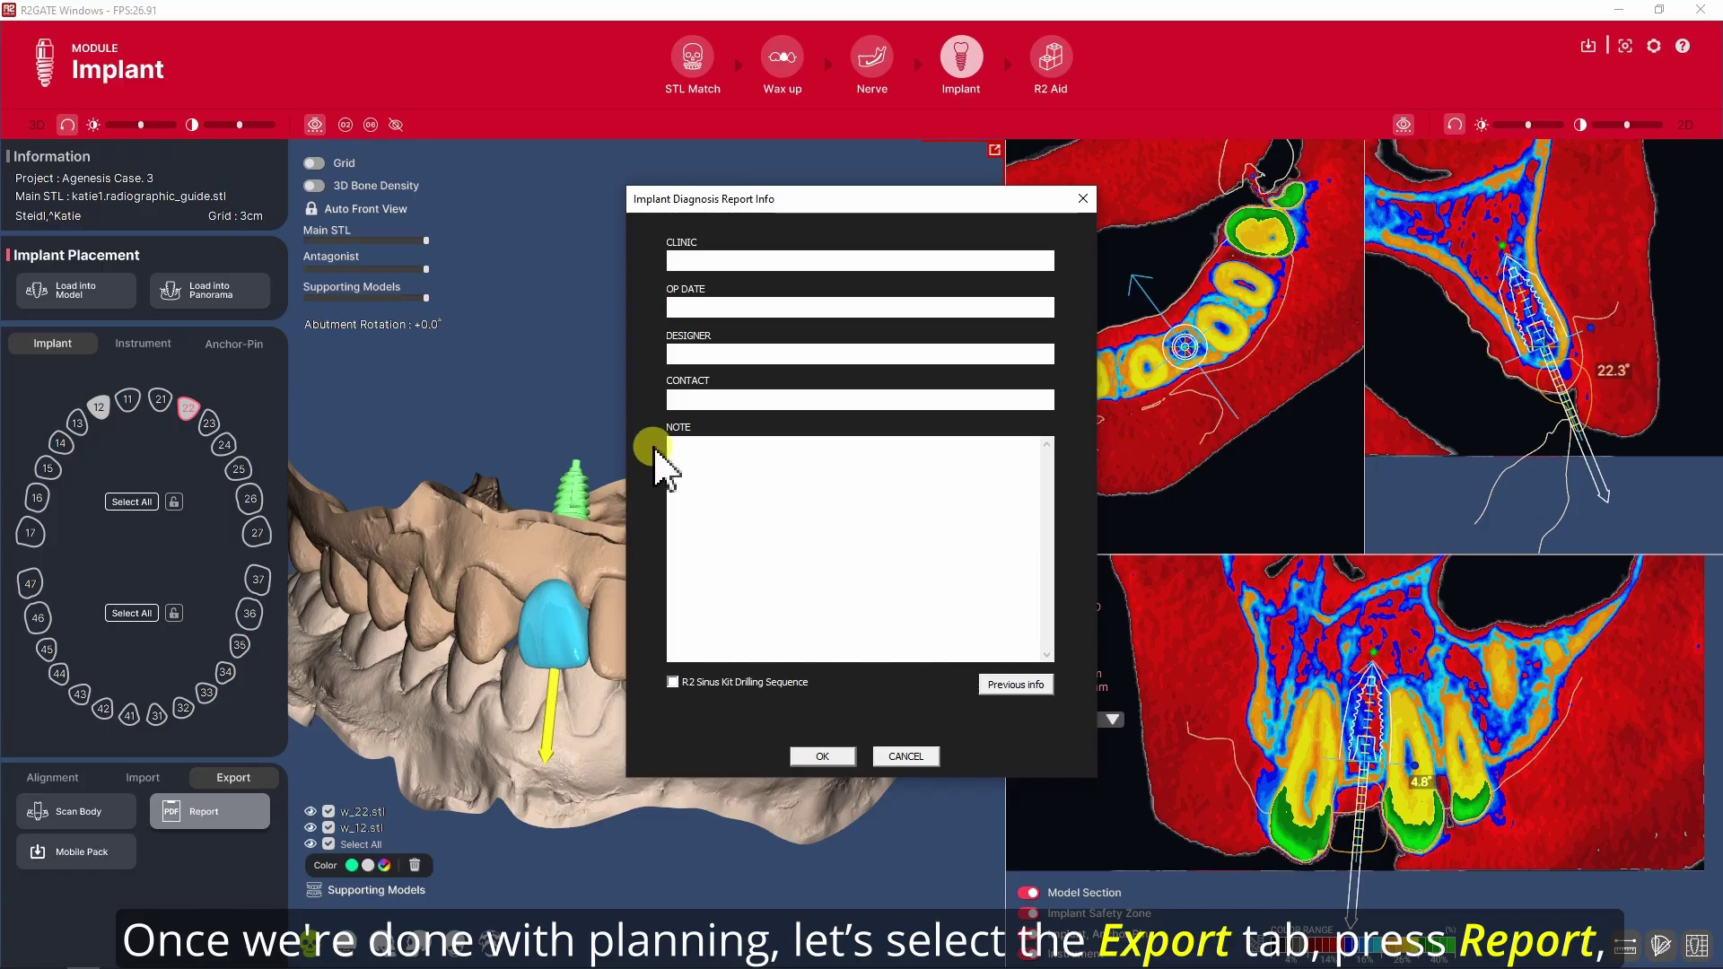
click(729, 259)
text(Clinica Dental Familiar)
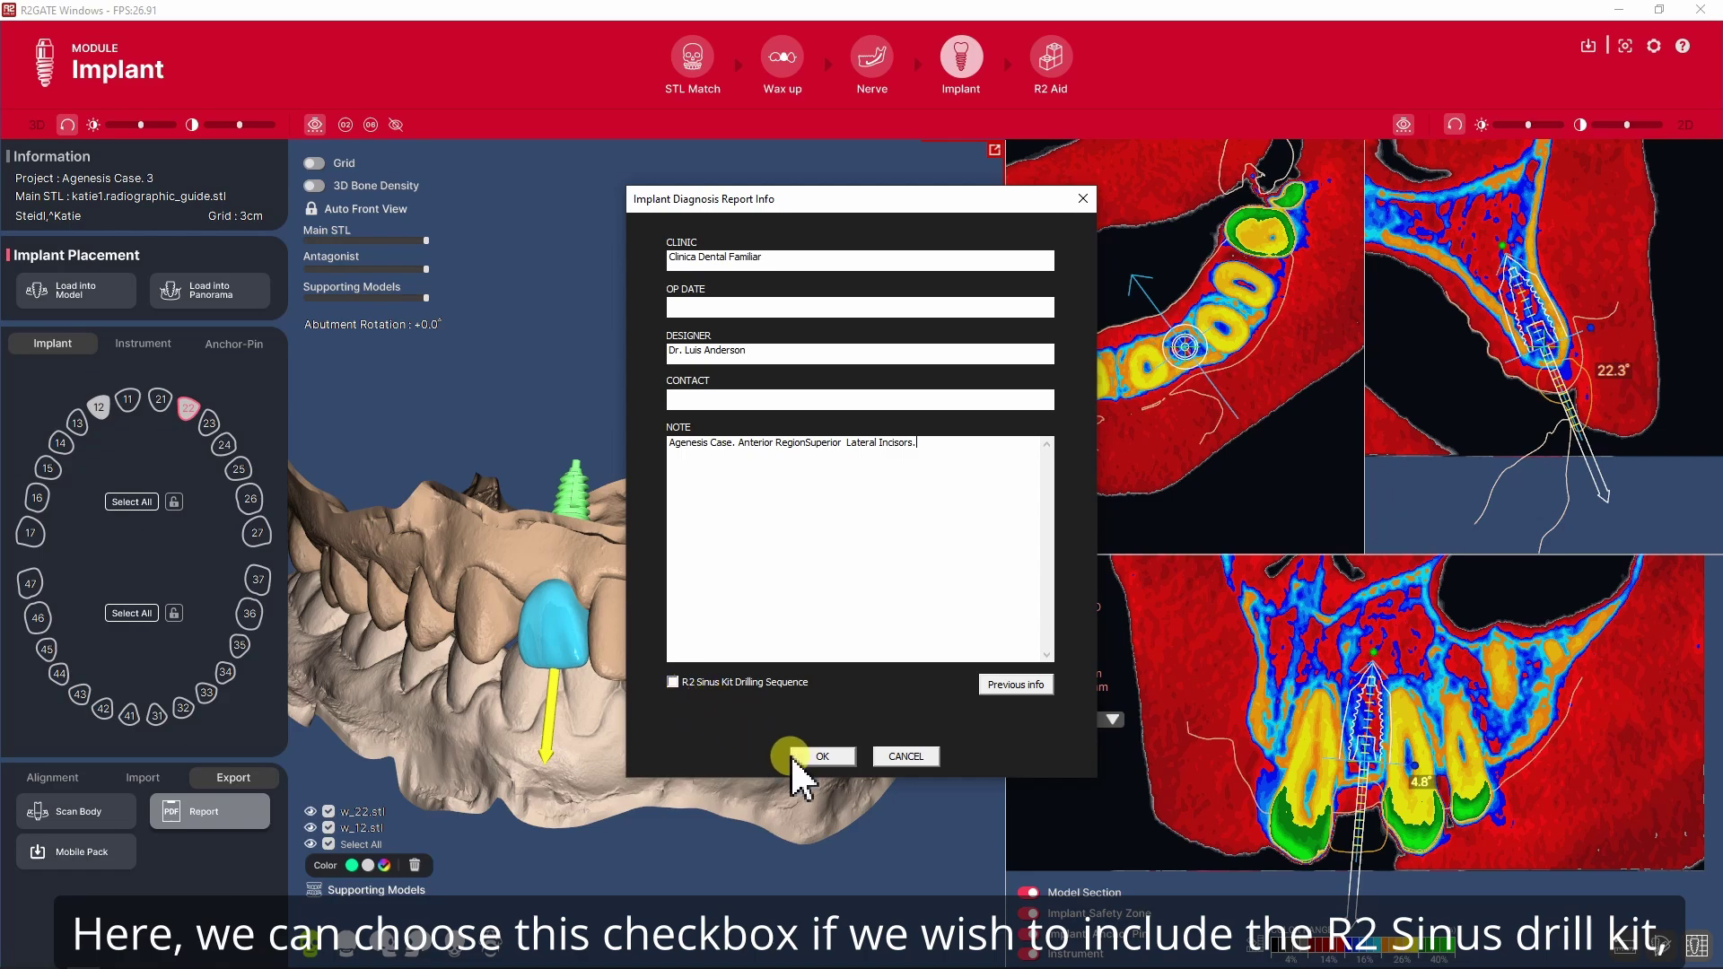
click(822, 757)
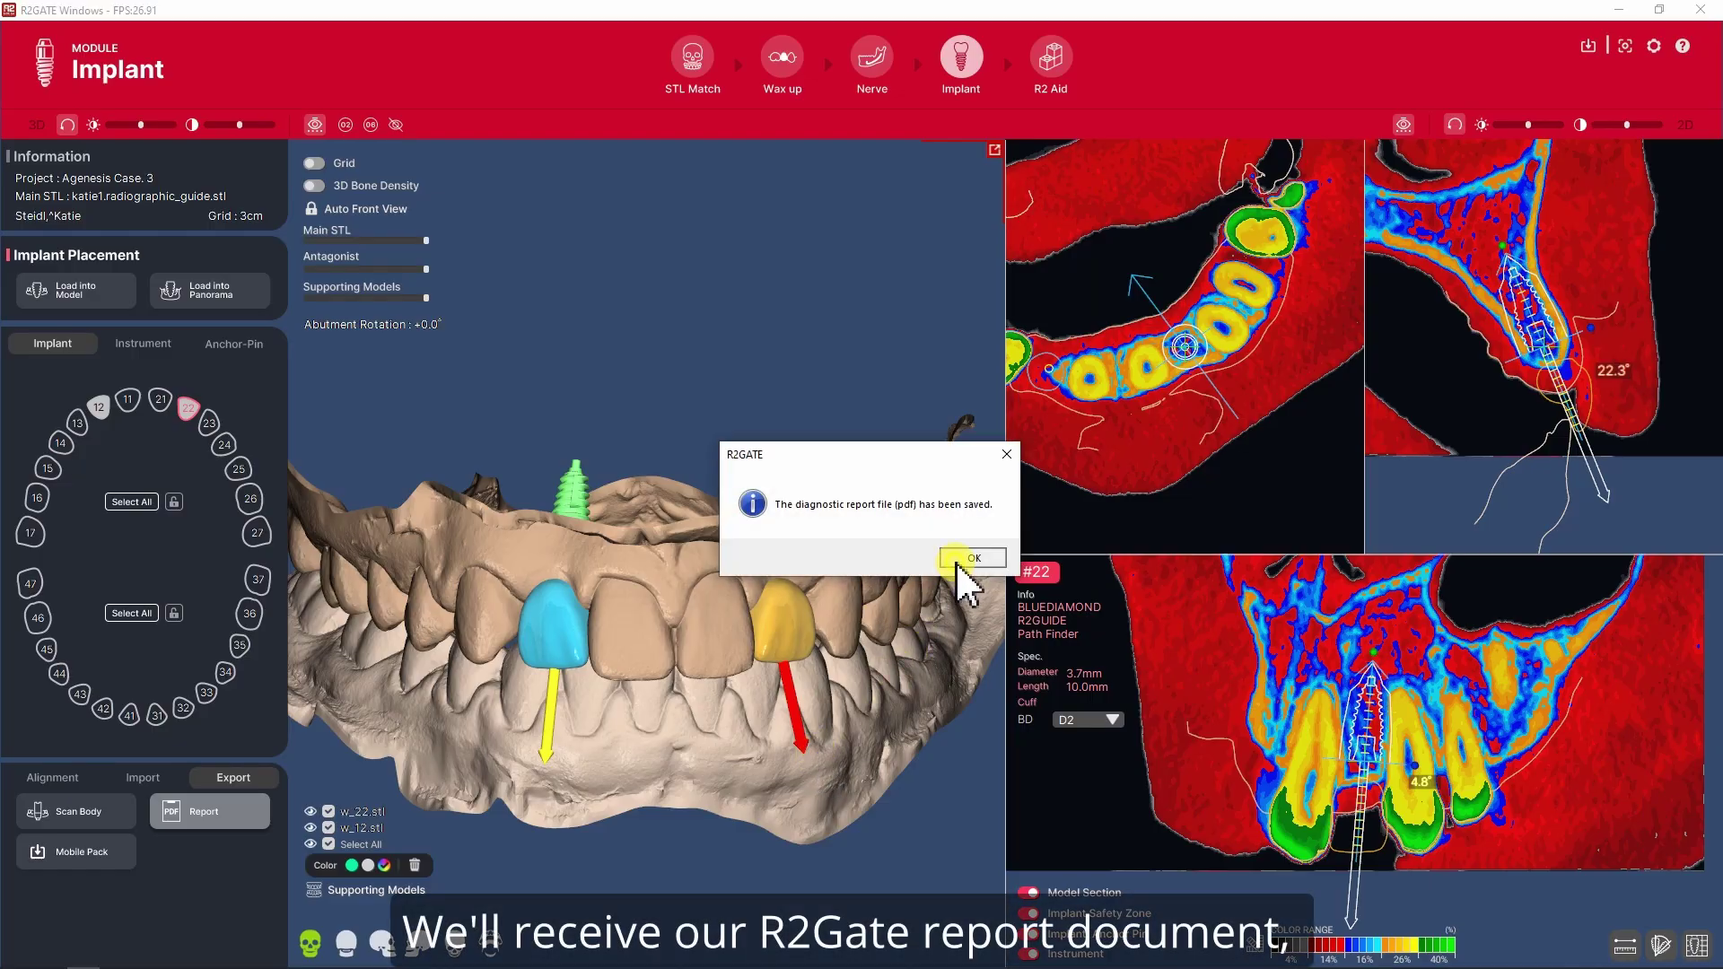
click(958, 560)
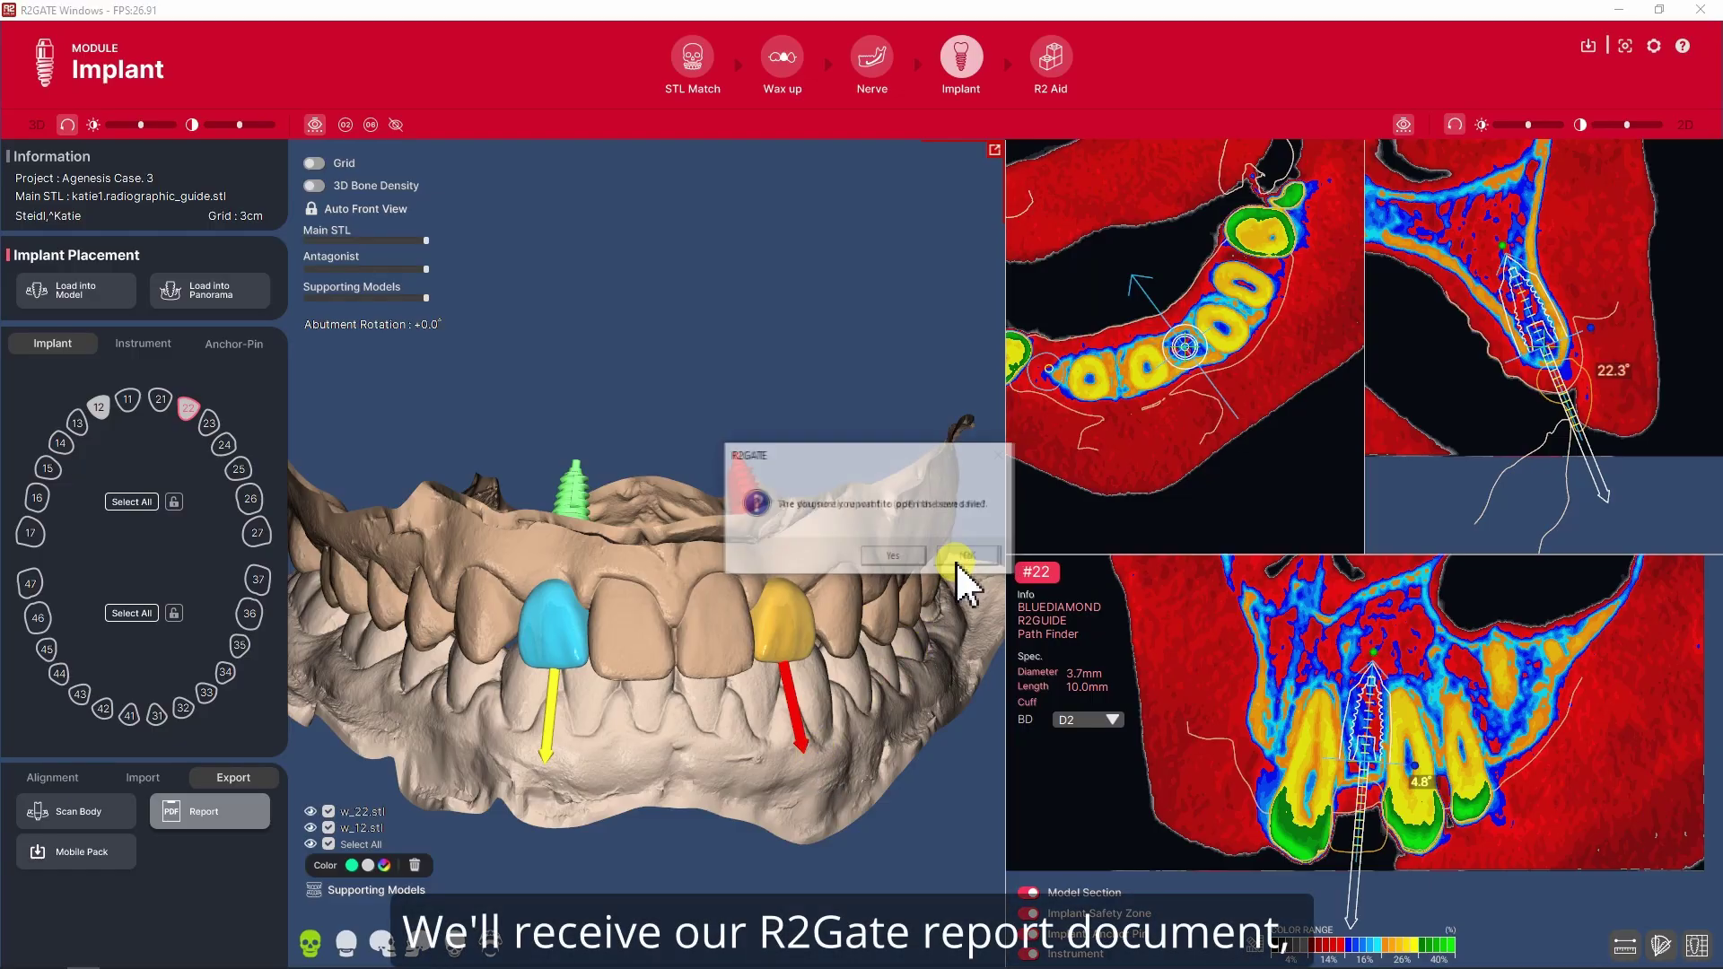
click(895, 558)
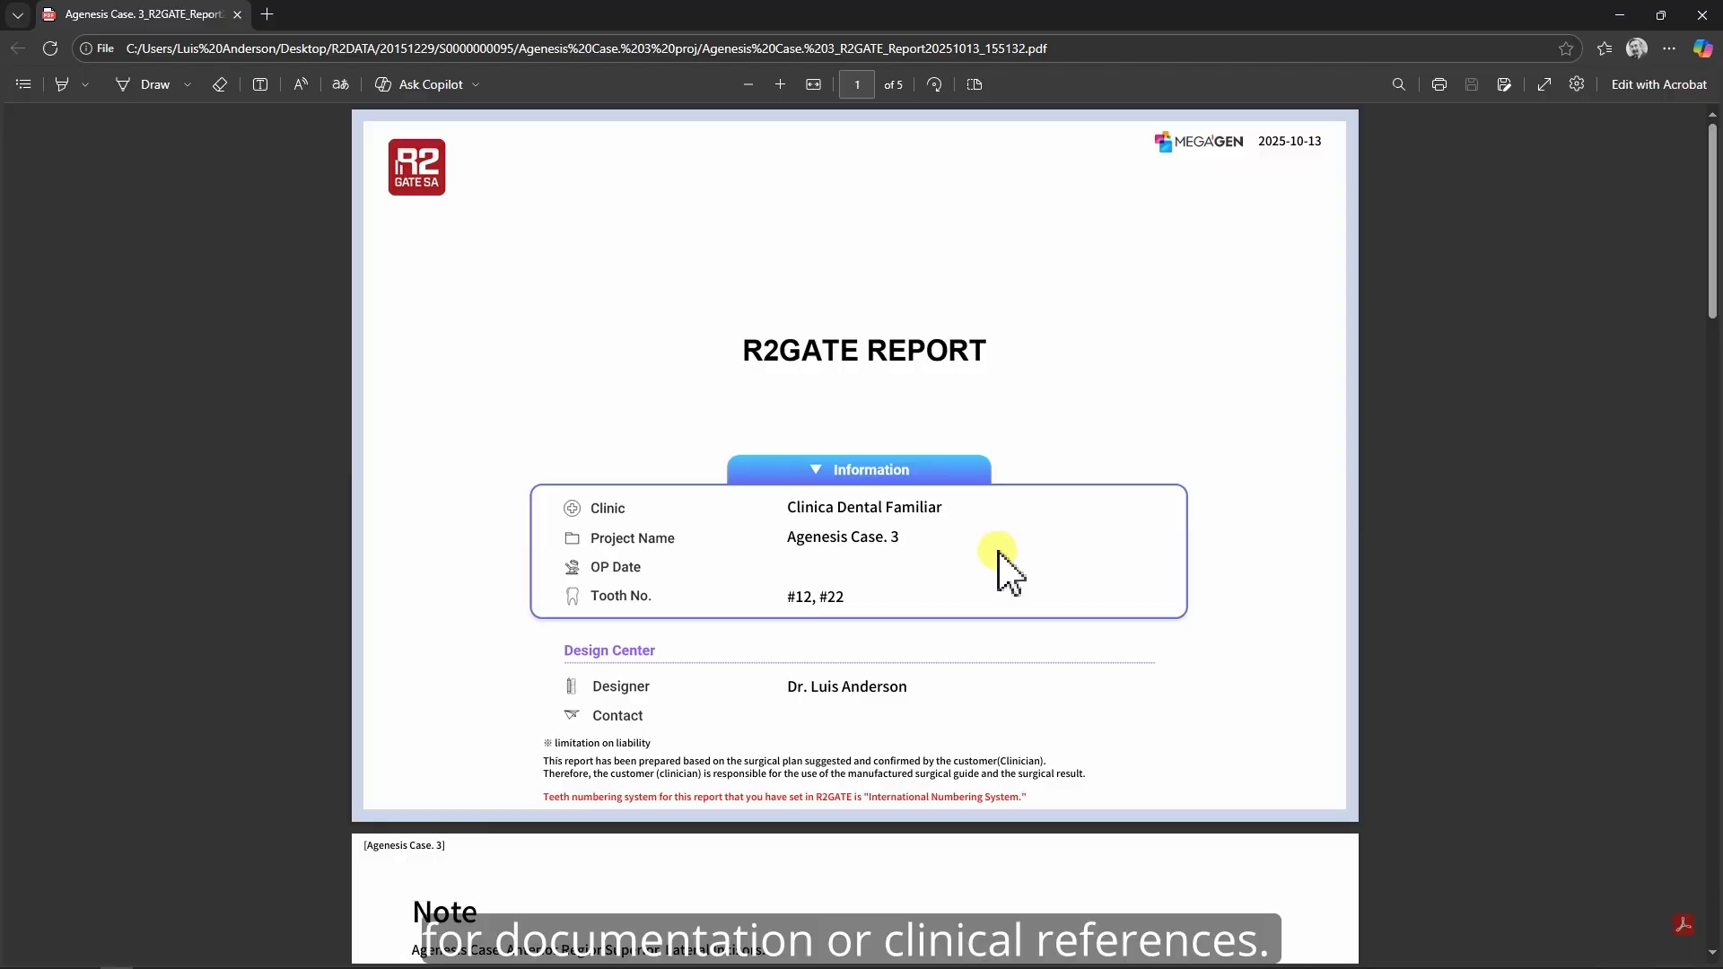
Scroll the report PDF from the cover page down to the surgical drilling sequence page.
scroll(1003, 566, down, 5)
scroll(1092, 531, down, 10)
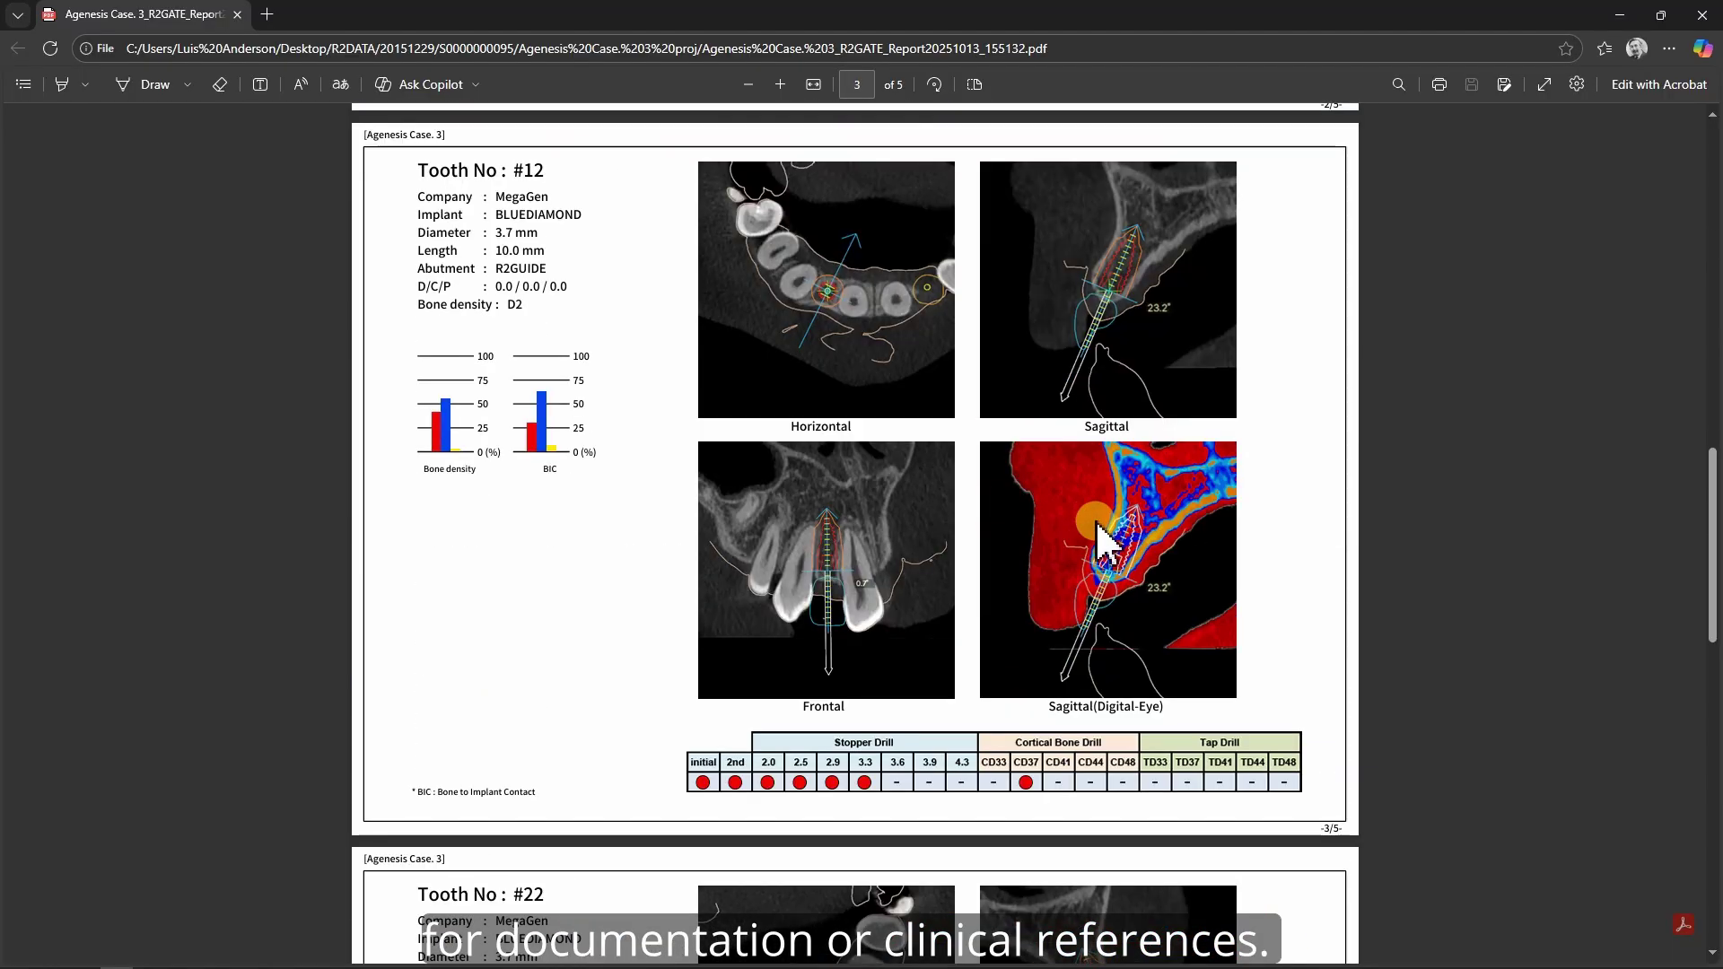
scroll(1100, 538, down, 5)
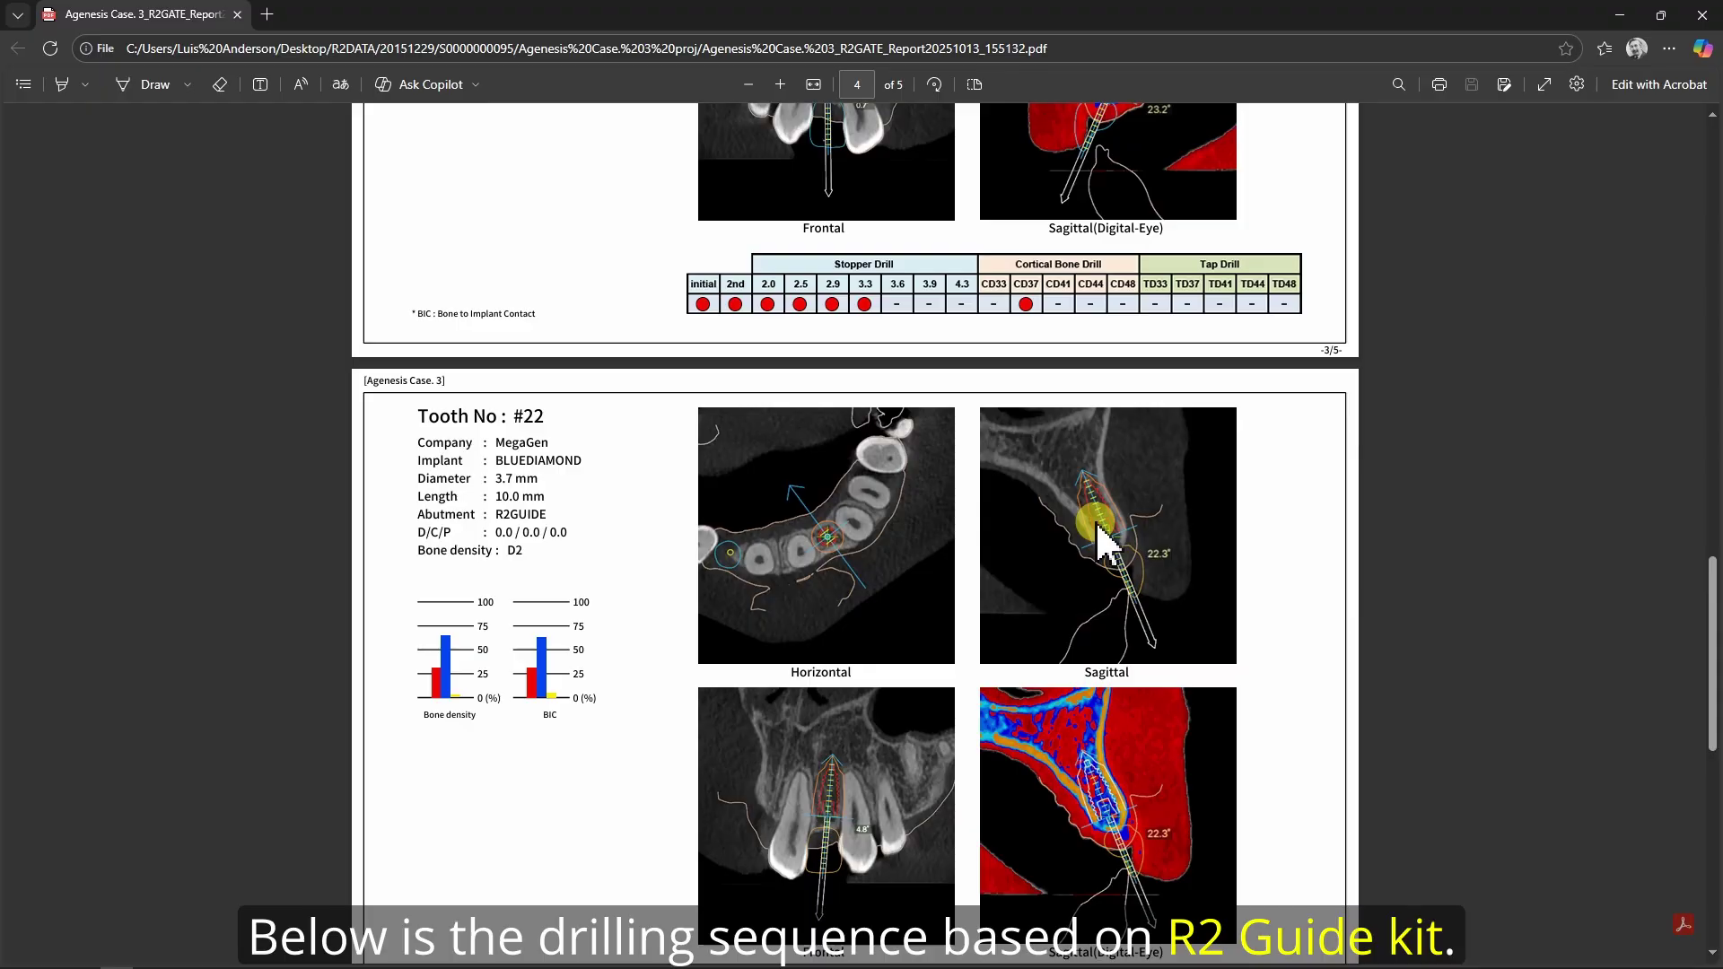
scroll(1100, 539, down, 5)
scroll(1102, 538, down, 3)
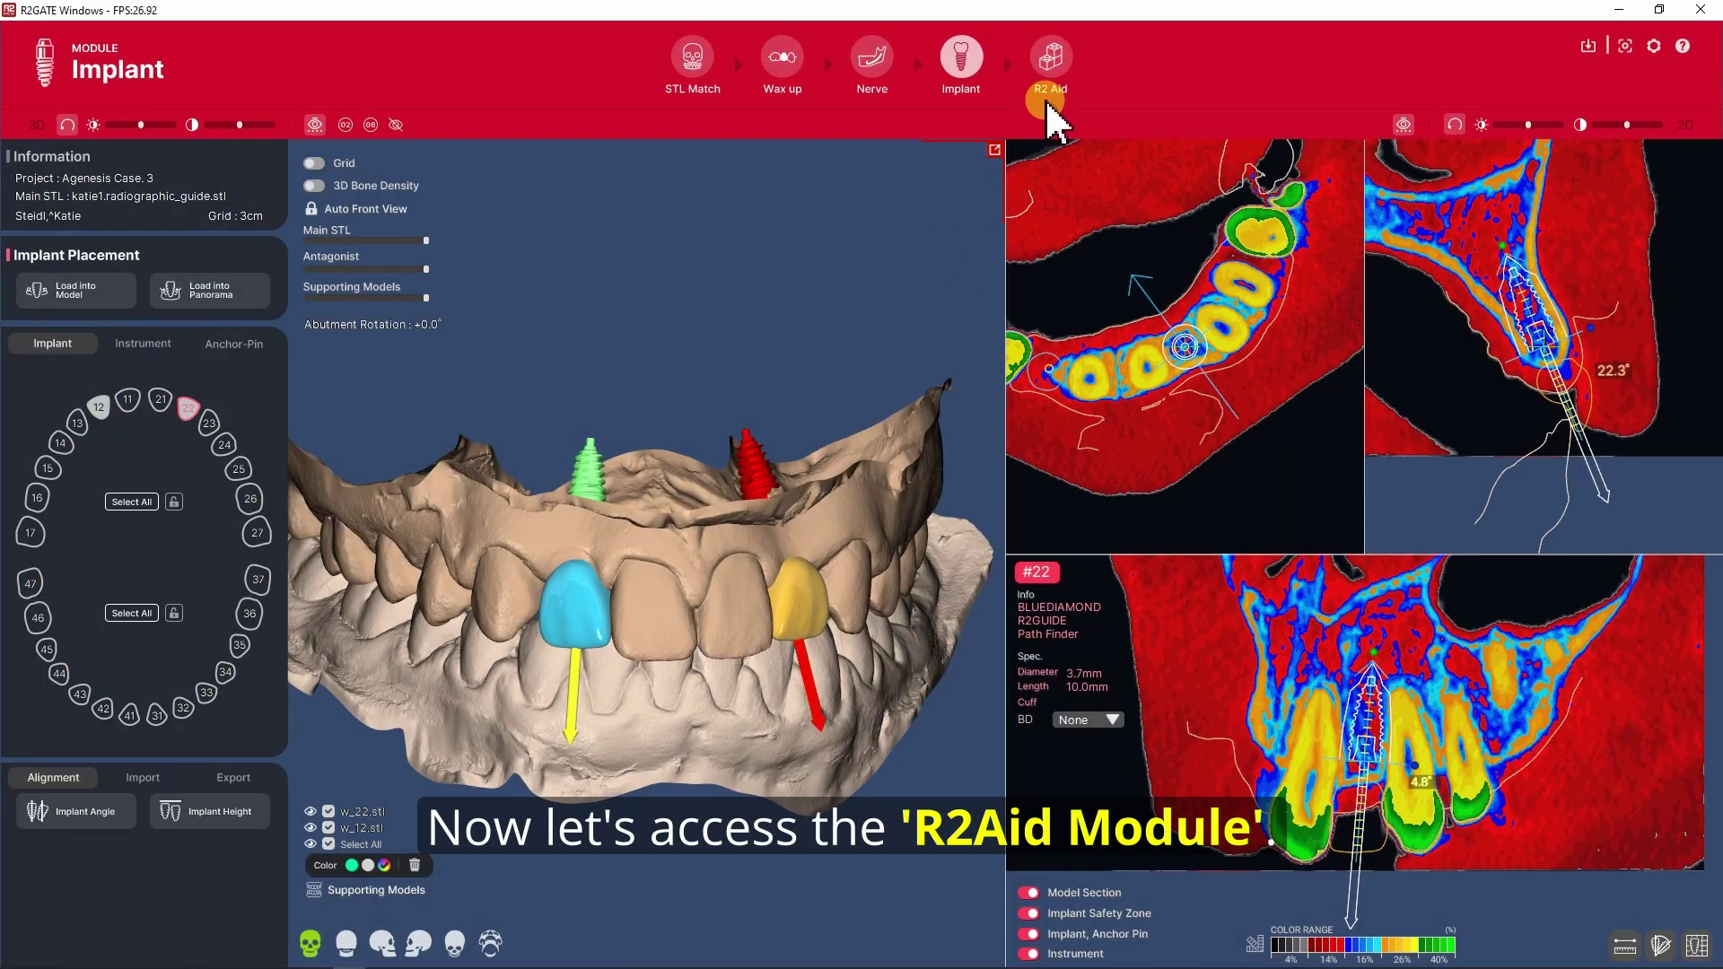
In R2 Aid, outline the rear region of the upper model and cut it away, keeping the front arch.
click(1051, 62)
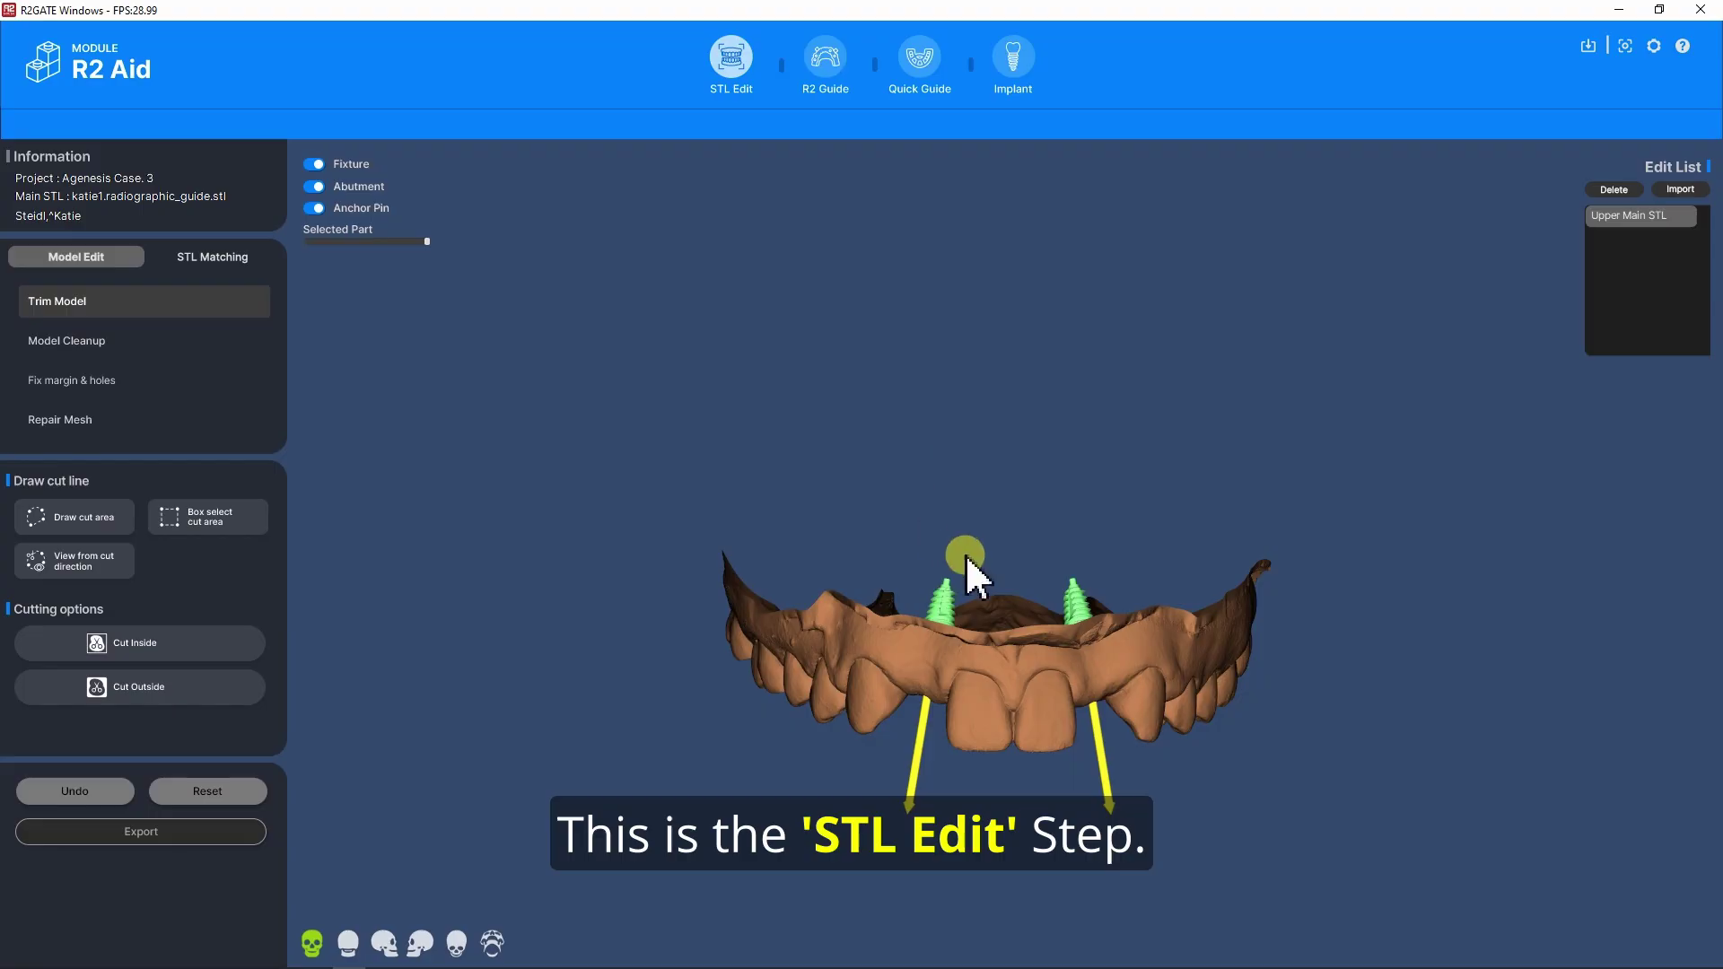
drag(961, 467, 851, 507)
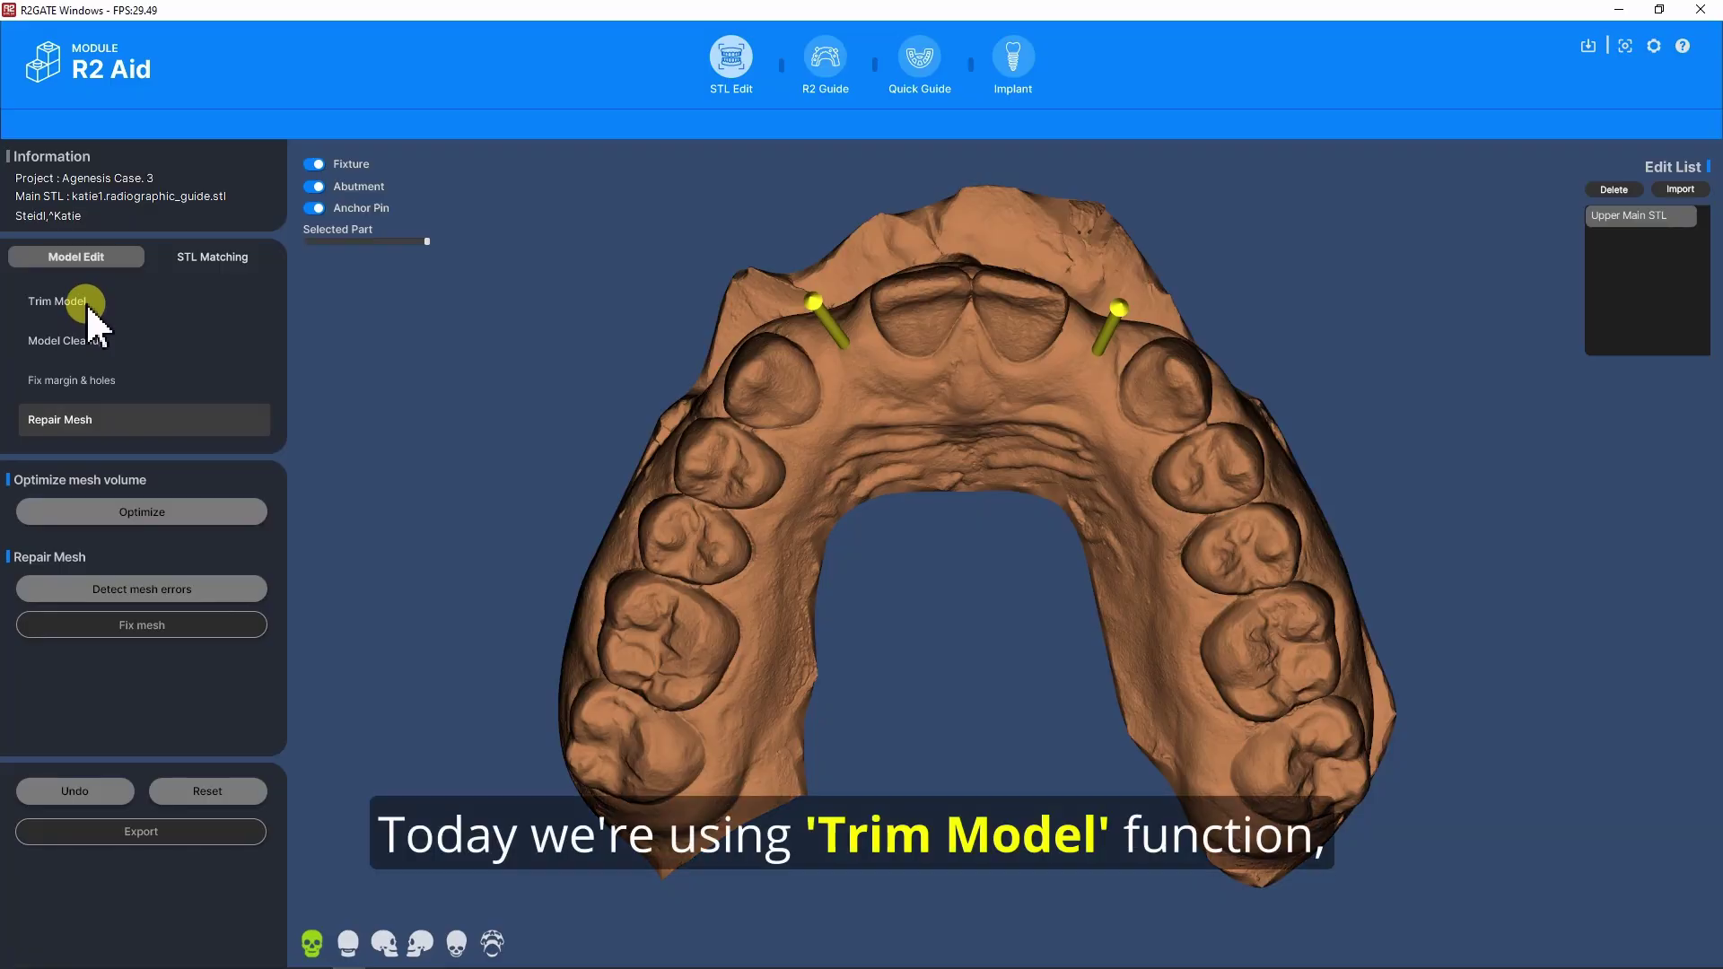
click(88, 305)
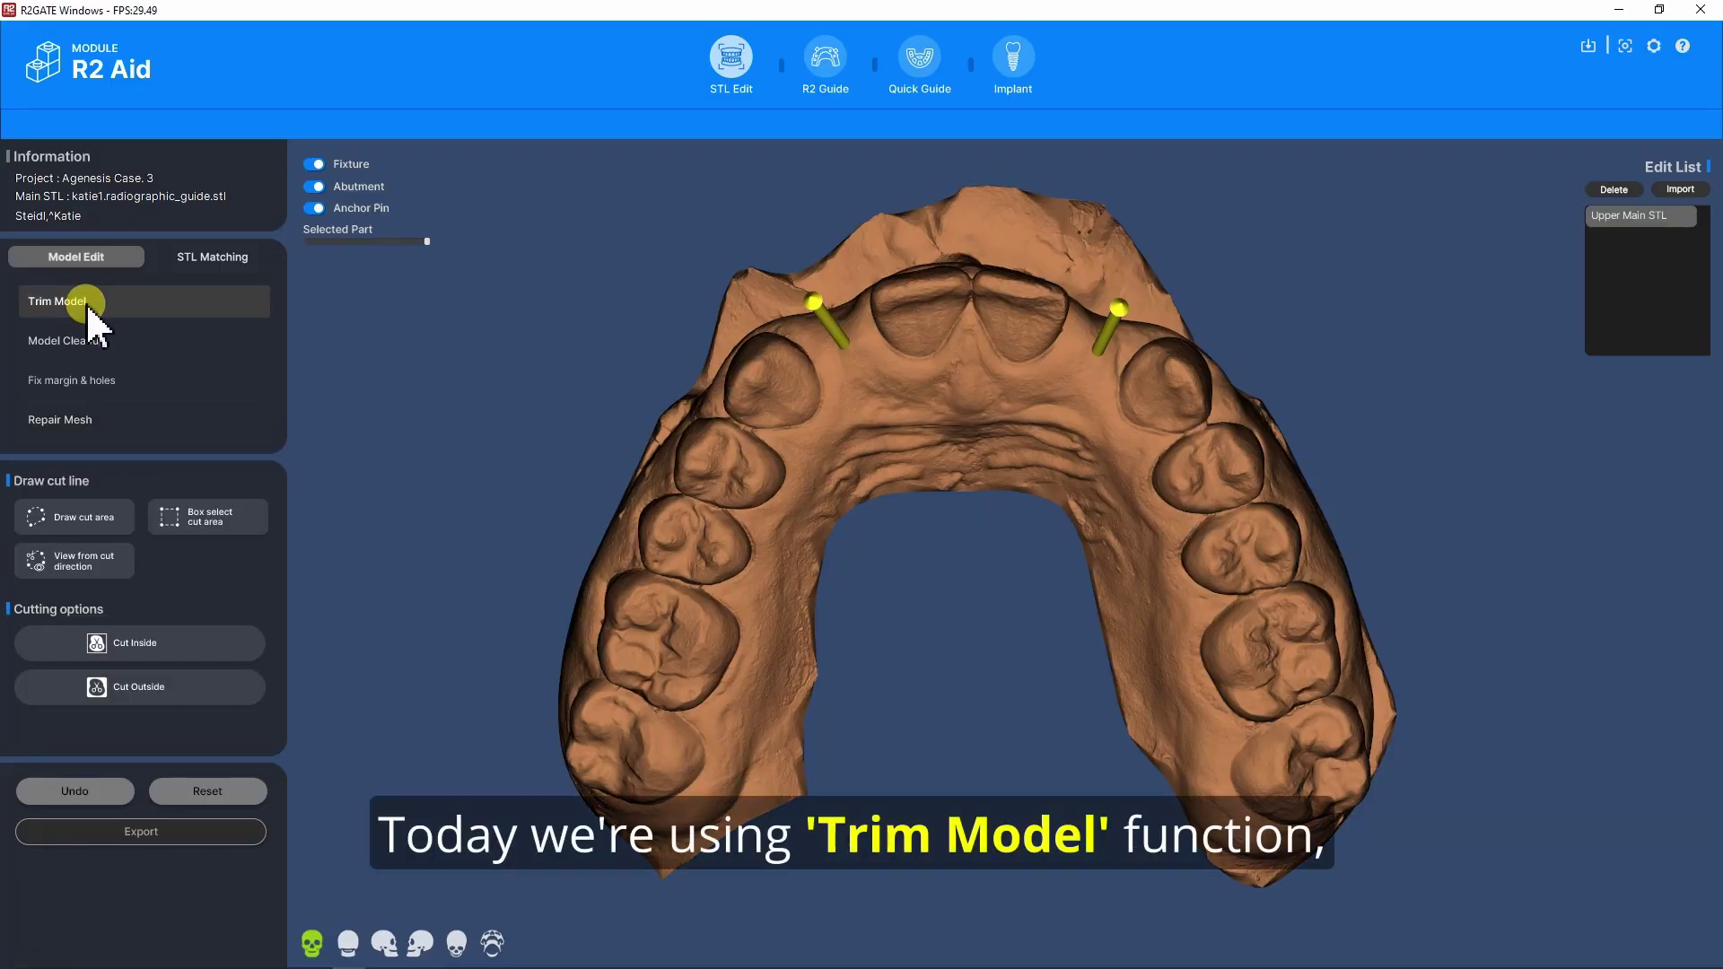
click(73, 512)
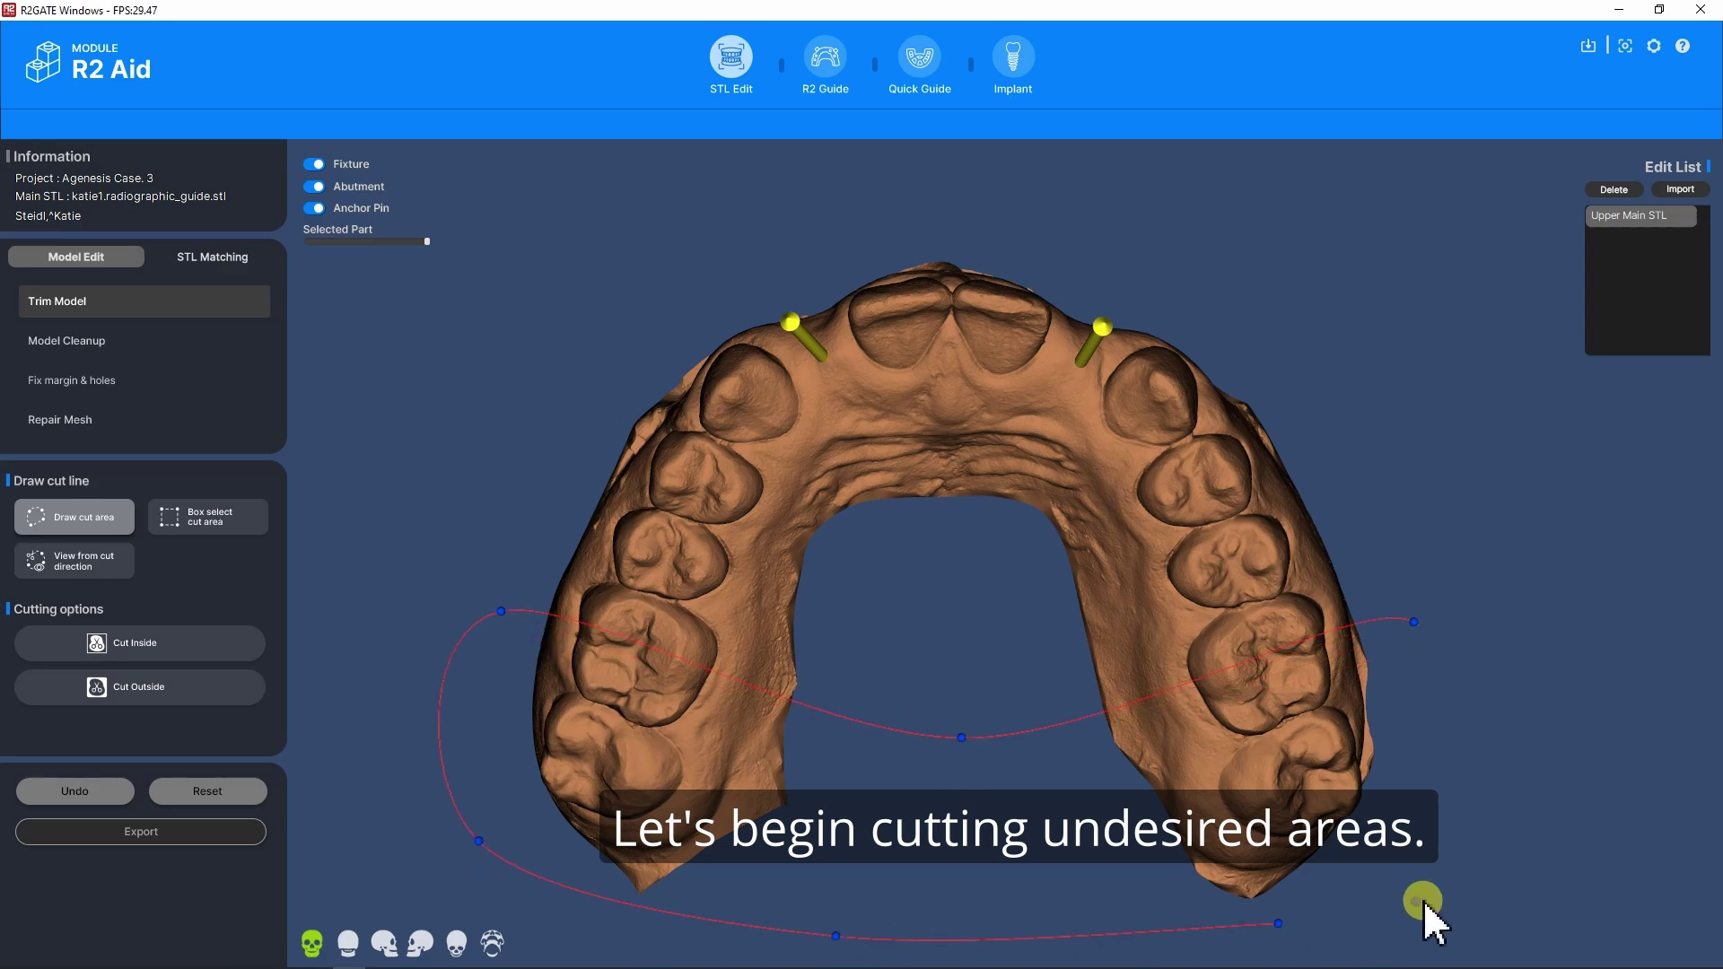
click(1414, 623)
click(139, 645)
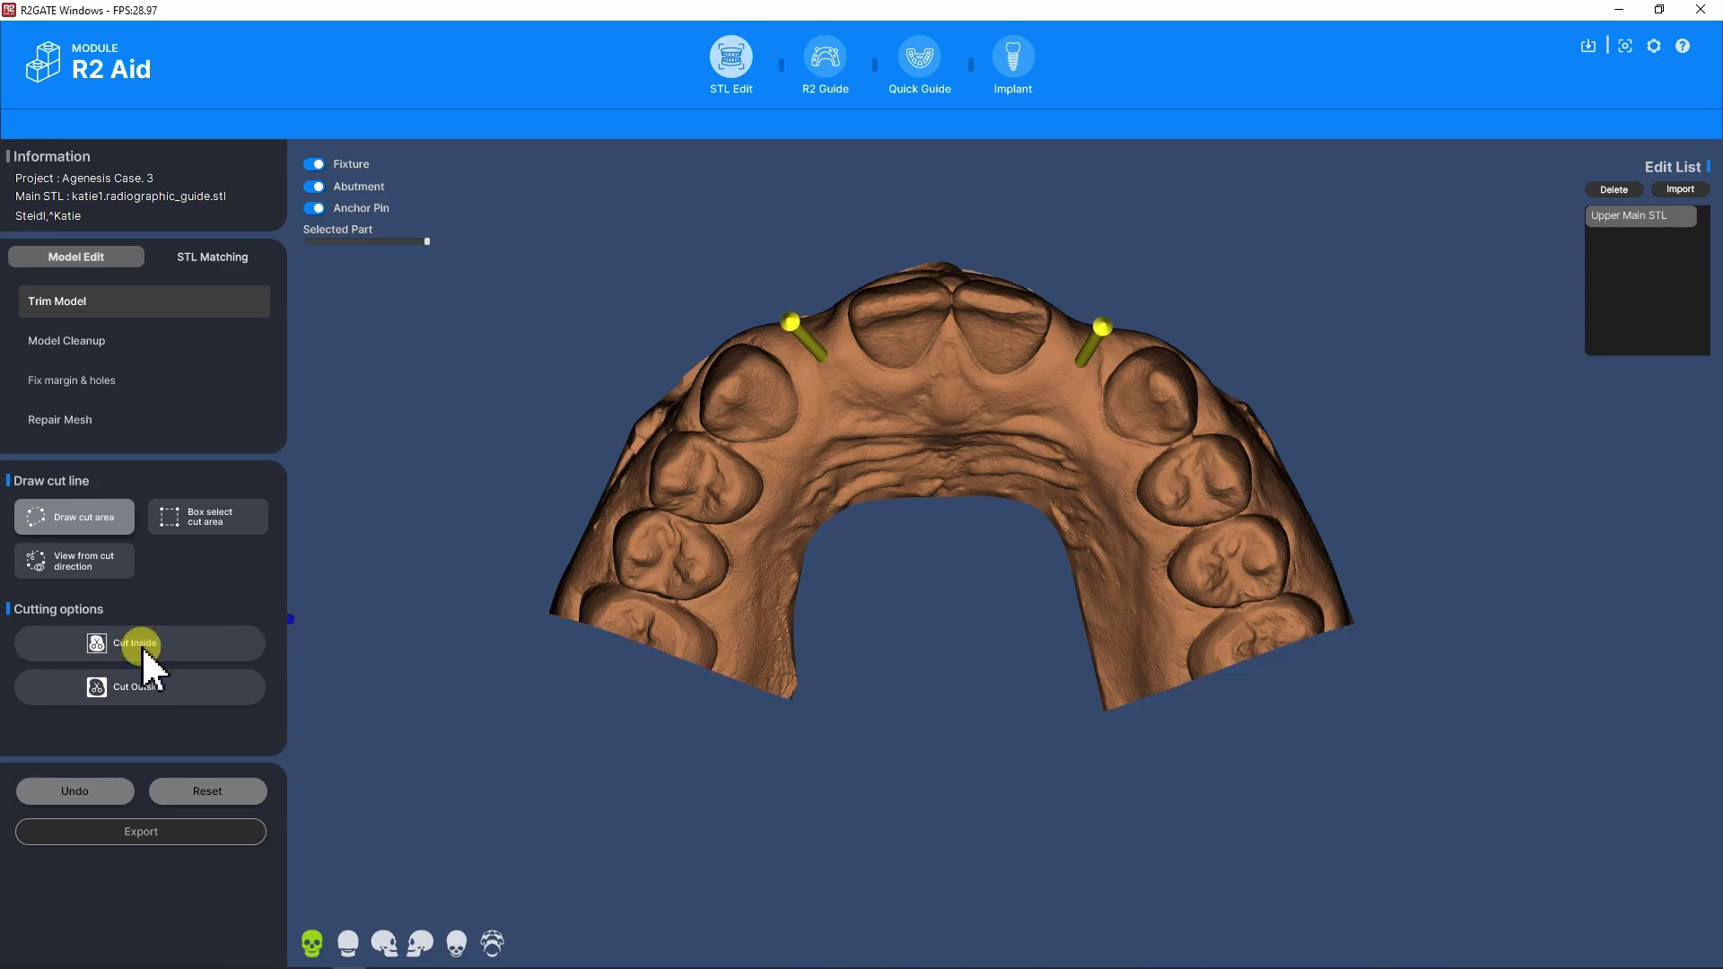
right_drag(917, 610, 944, 504)
scroll(925, 570, down, 2)
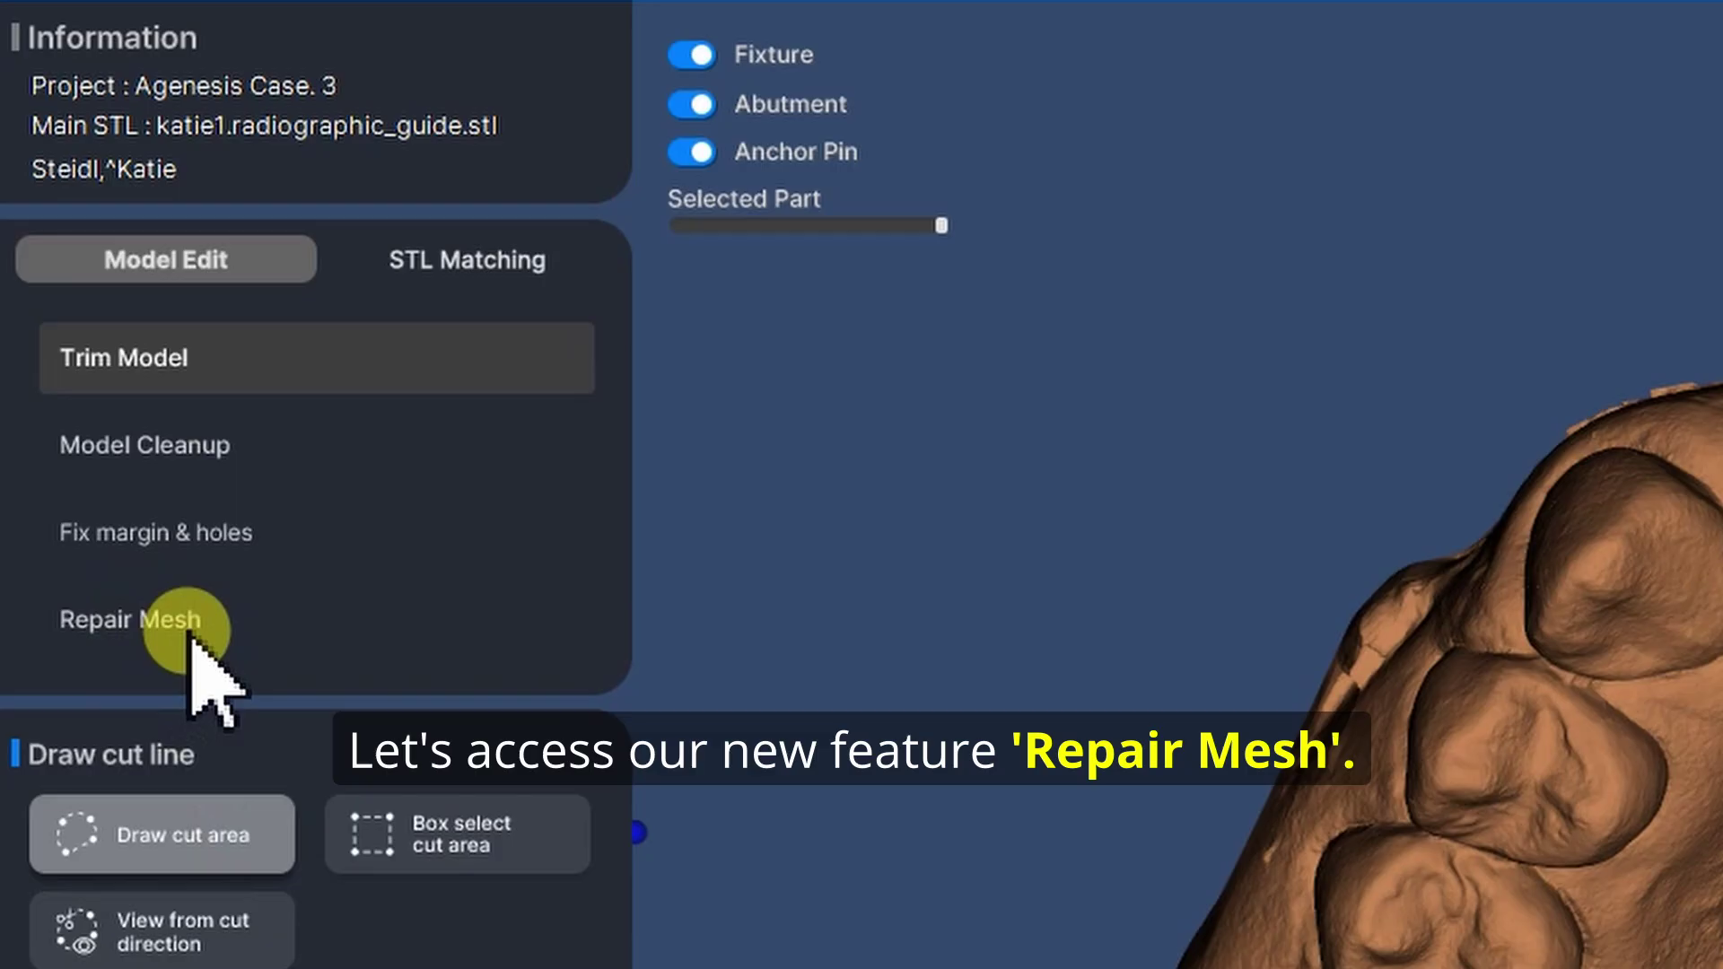
Optimize the trimmed model's mesh with the Repair Mesh tools.
click(190, 639)
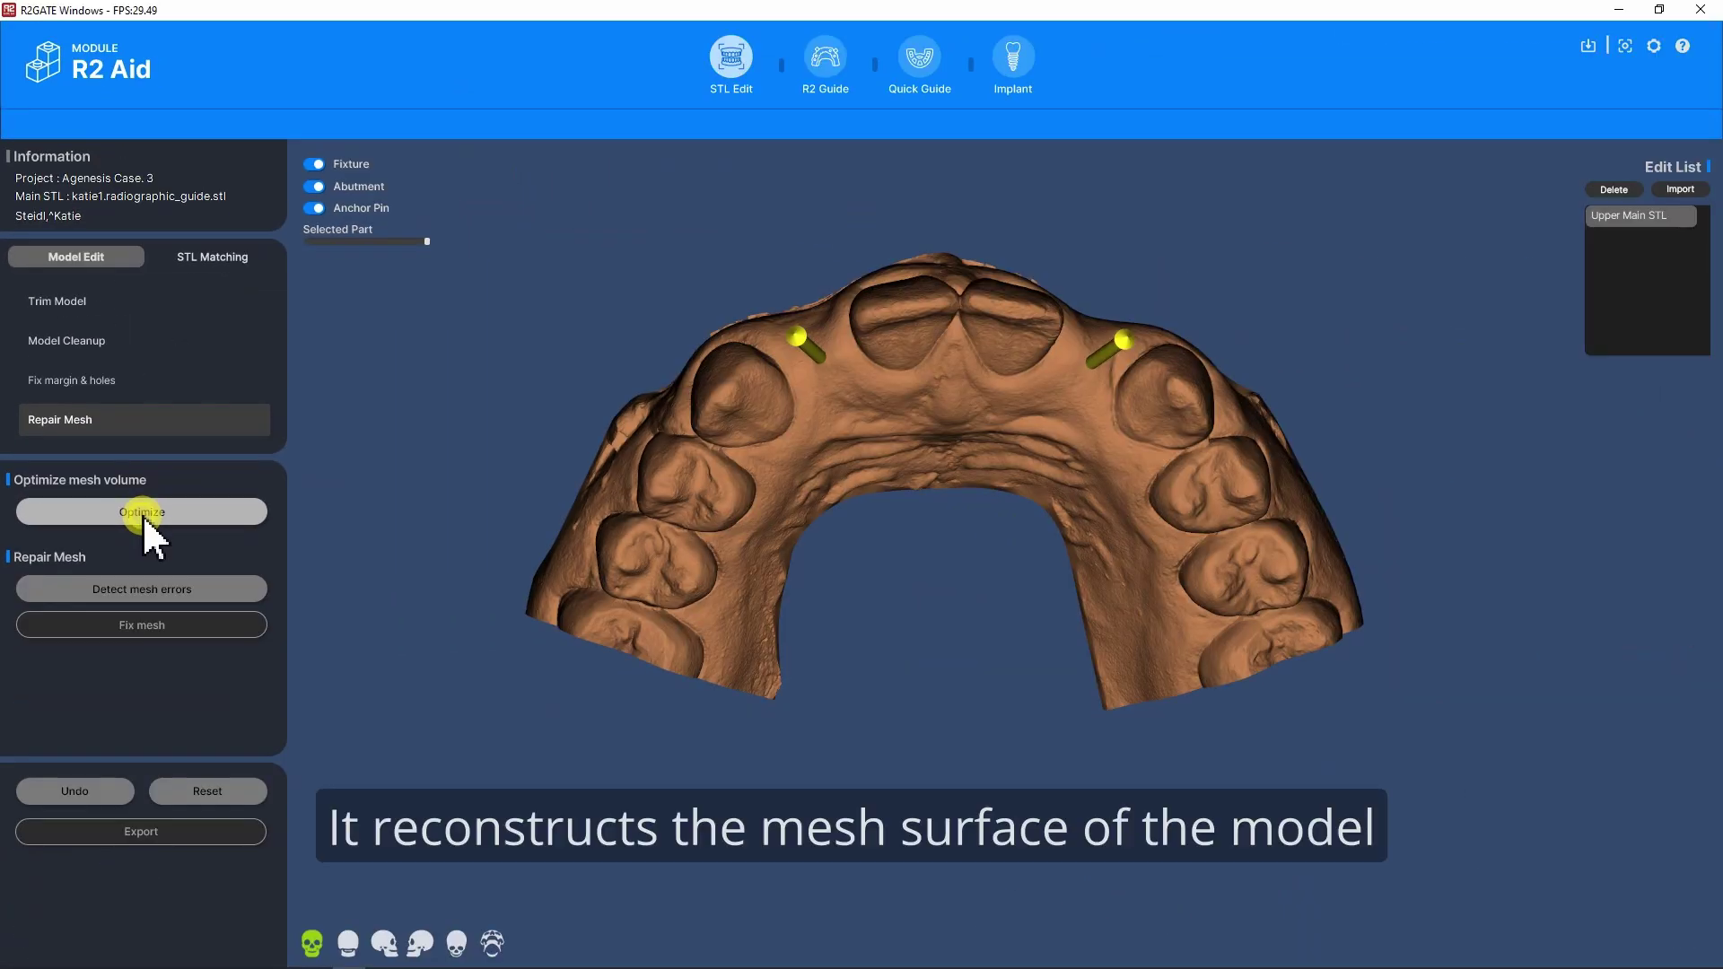
click(314, 827)
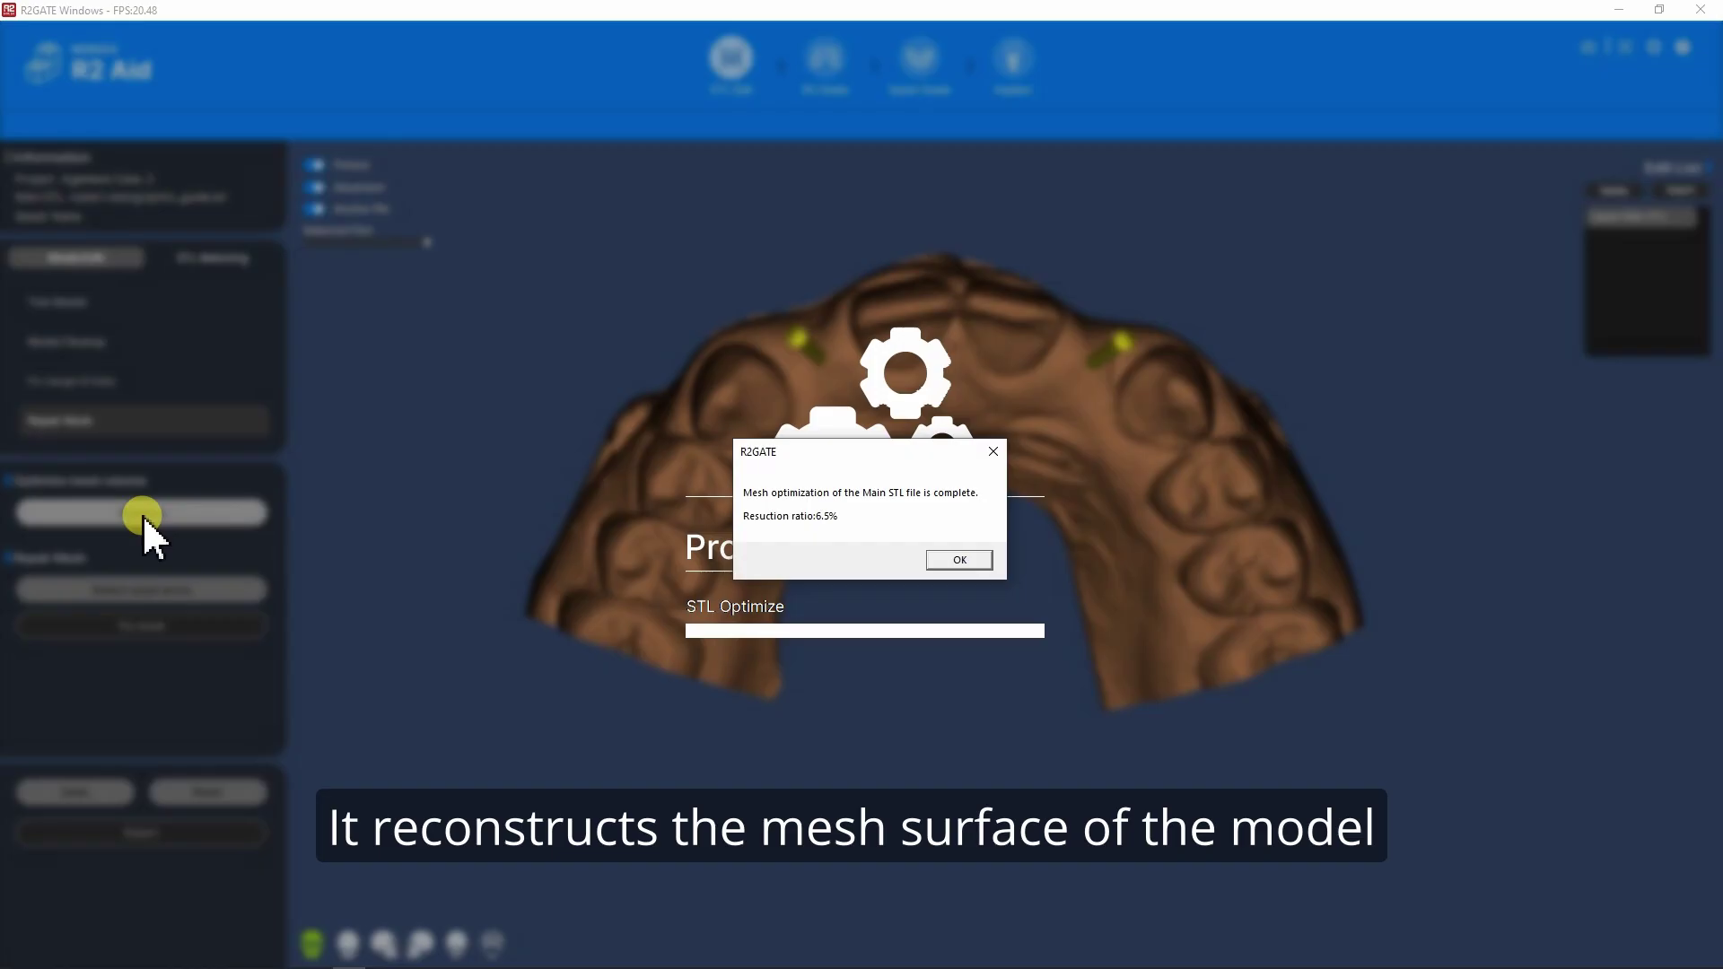
click(953, 561)
right_drag(955, 551, 965, 551)
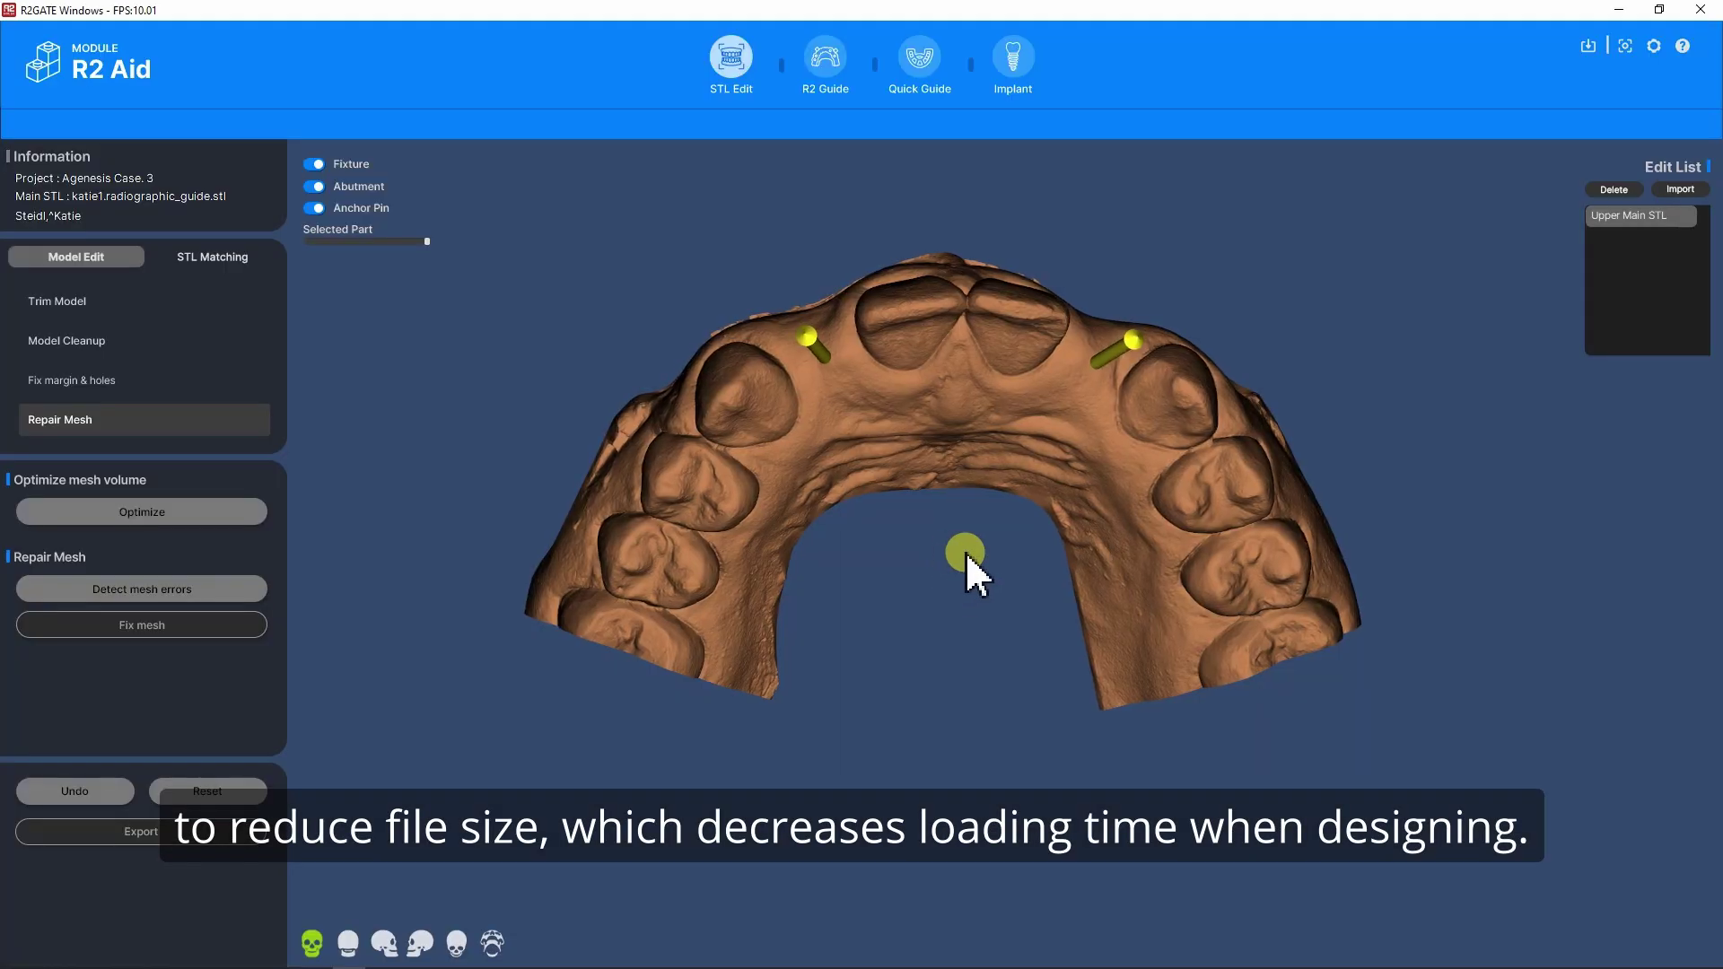
Detect and fix the mesh errors, then export the edited model.
click(134, 590)
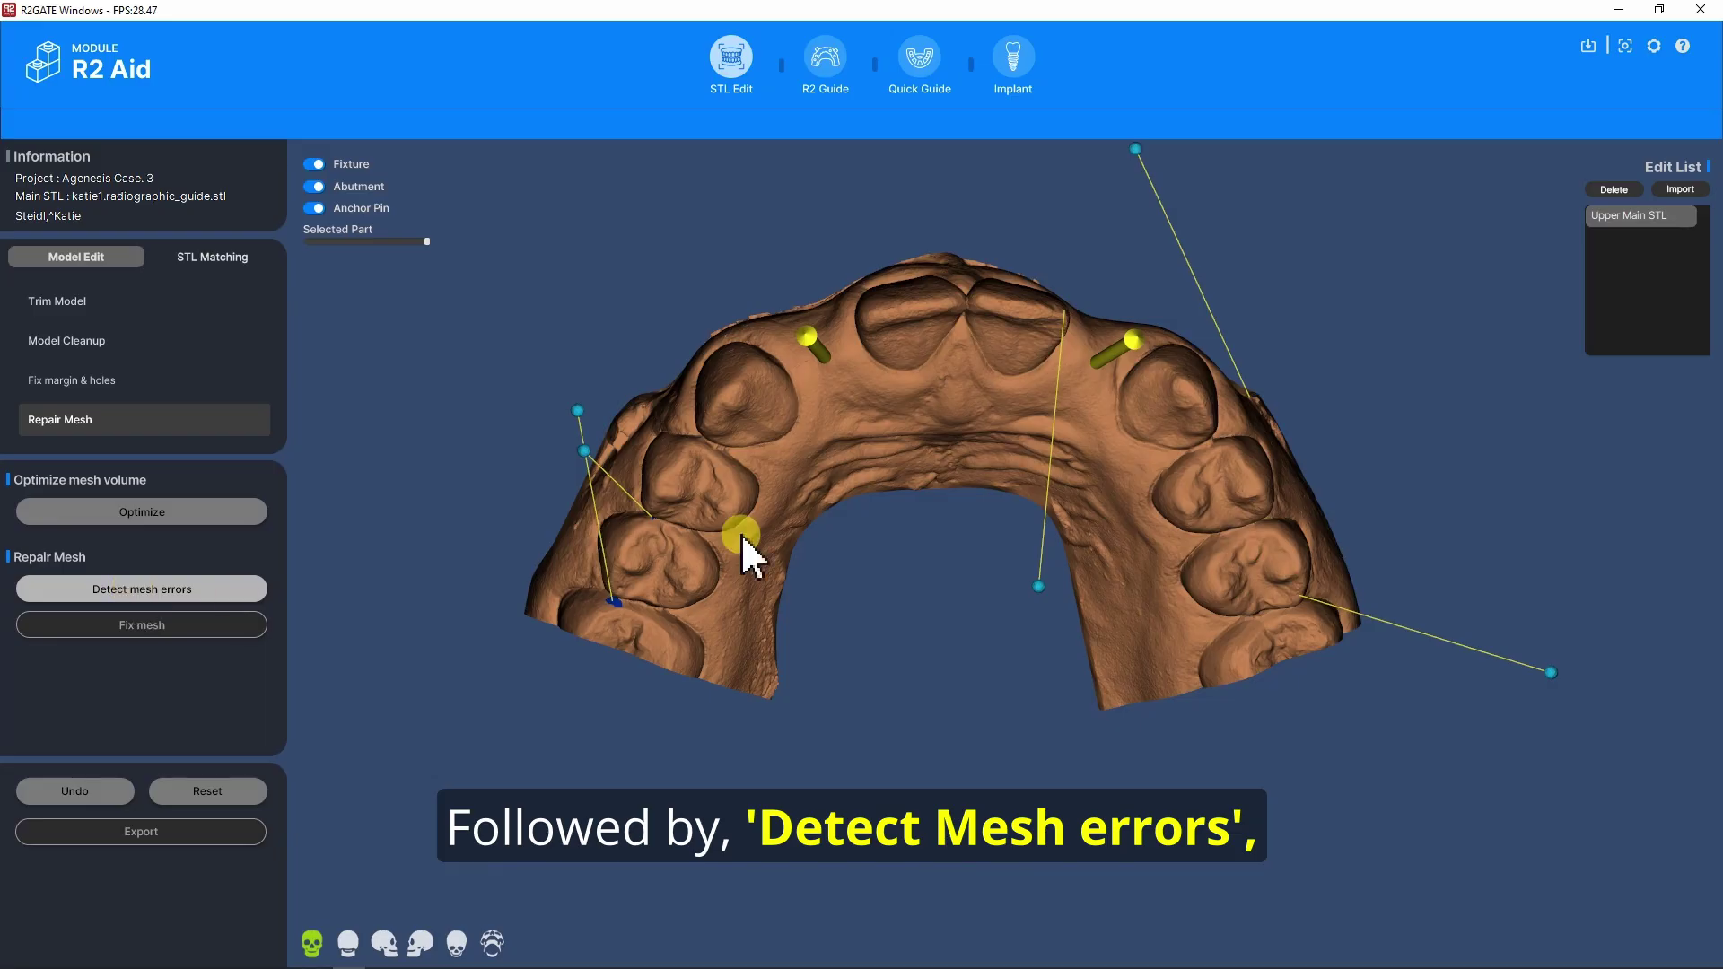
drag(741, 538, 597, 552)
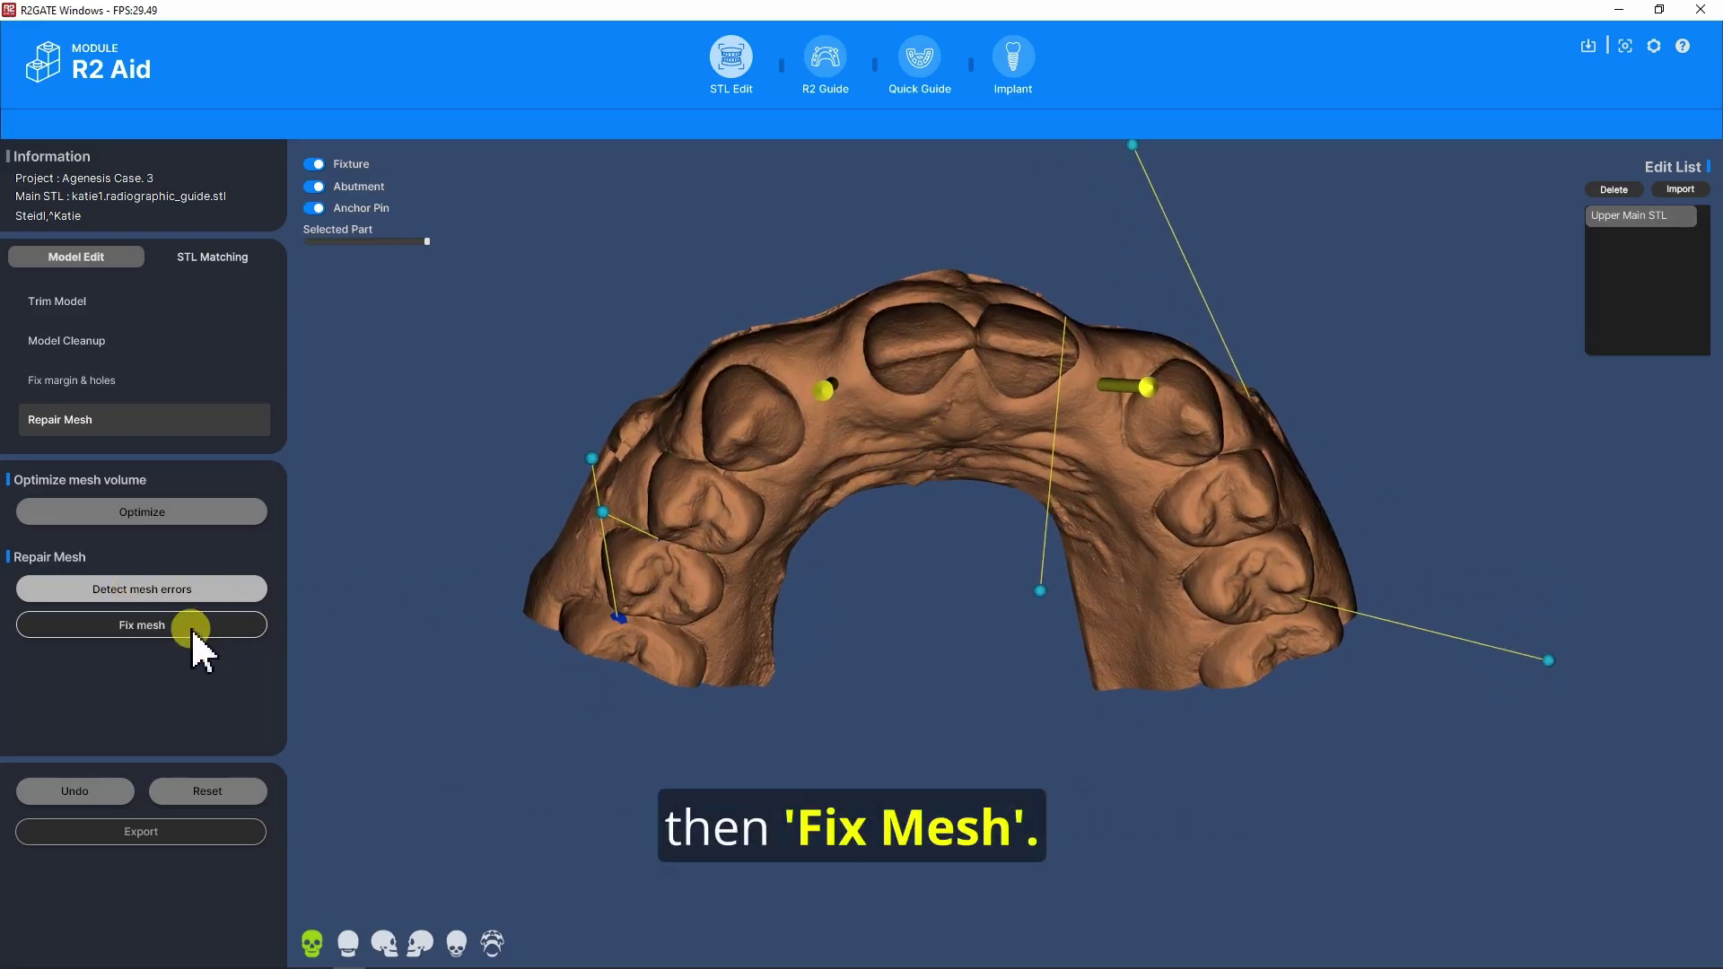
click(155, 626)
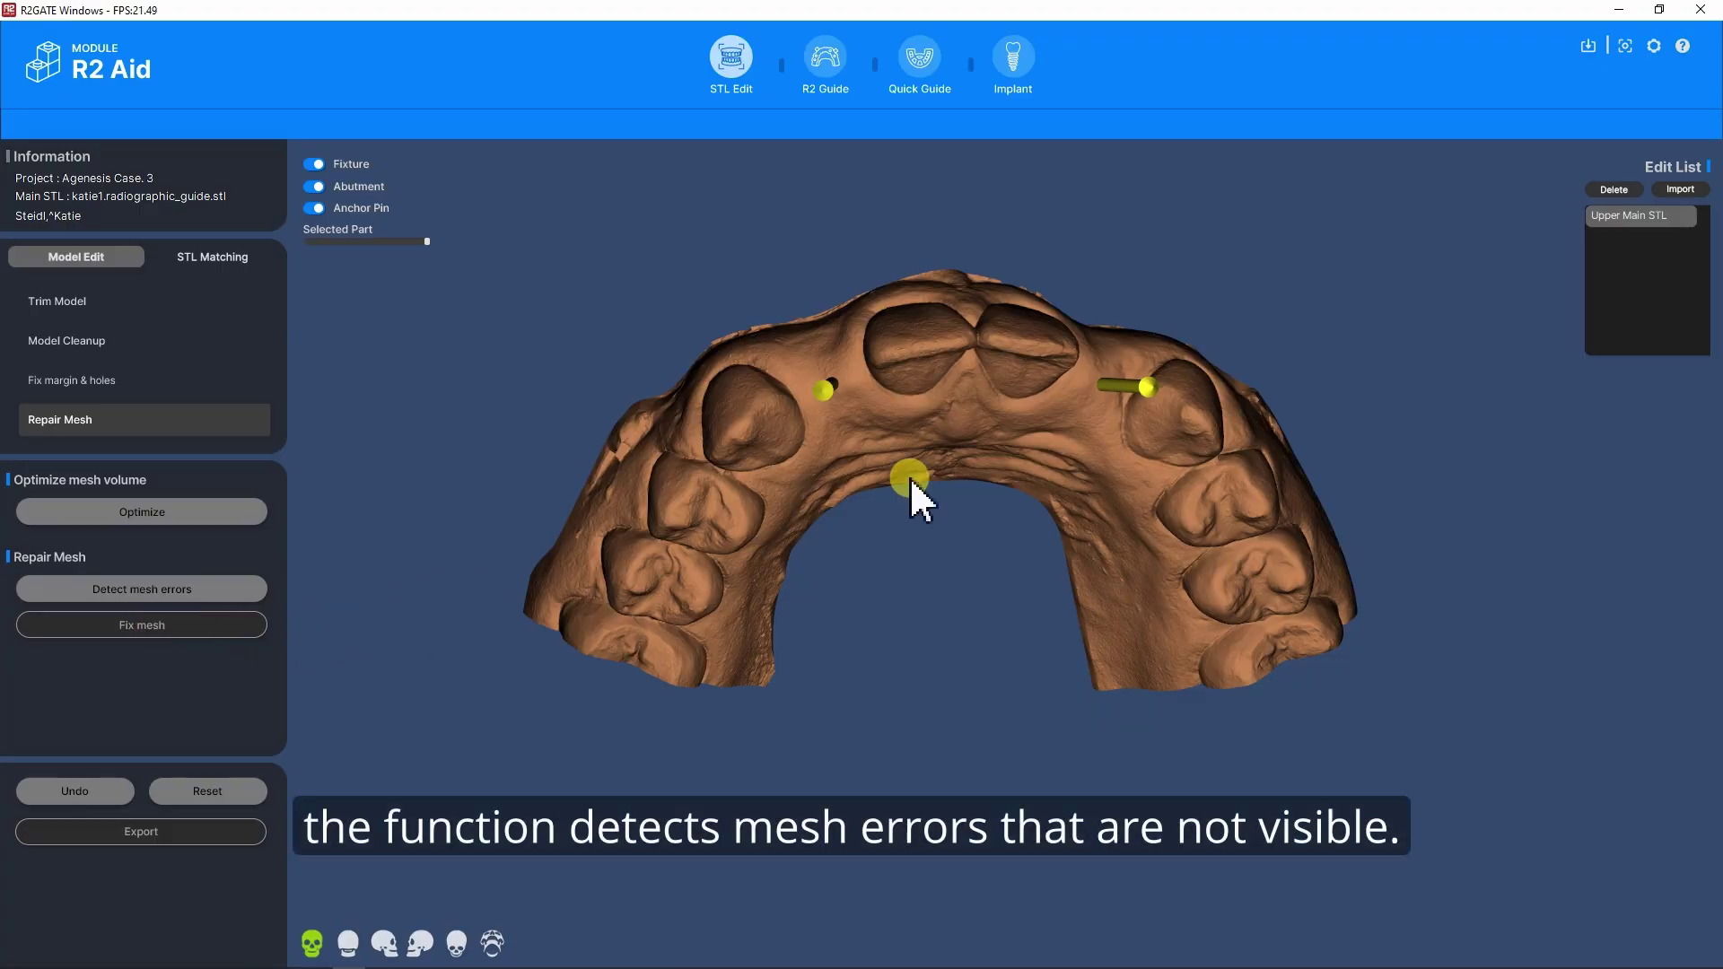
drag(910, 483, 894, 406)
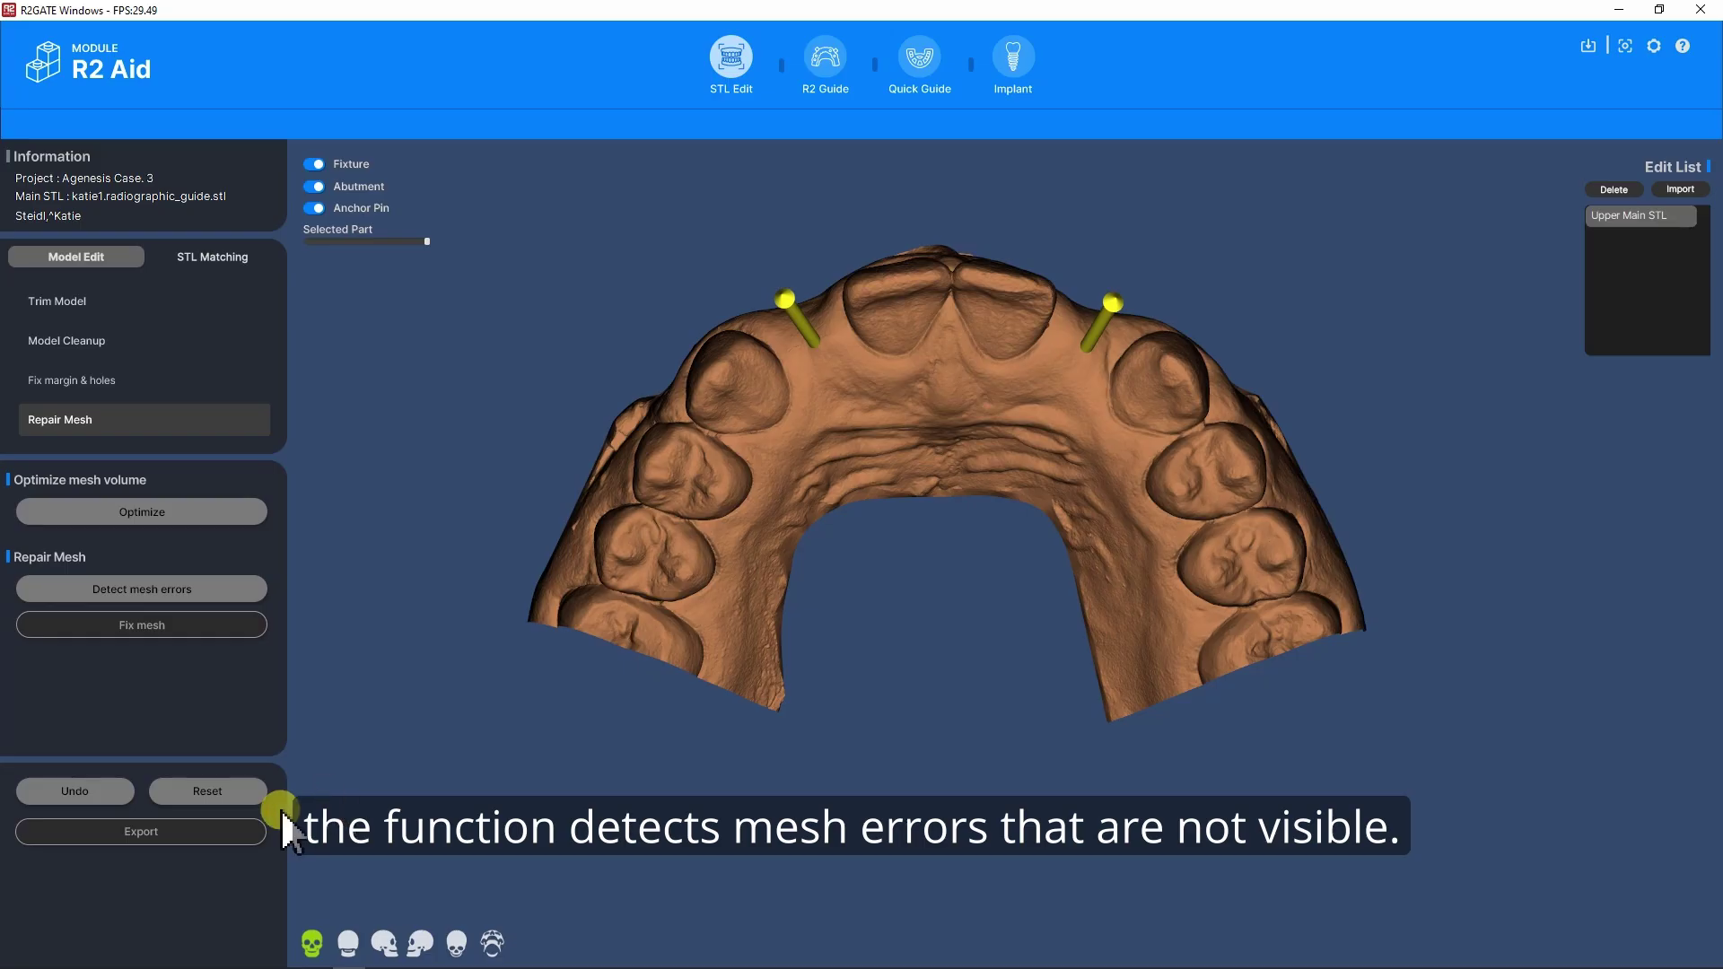
click(148, 835)
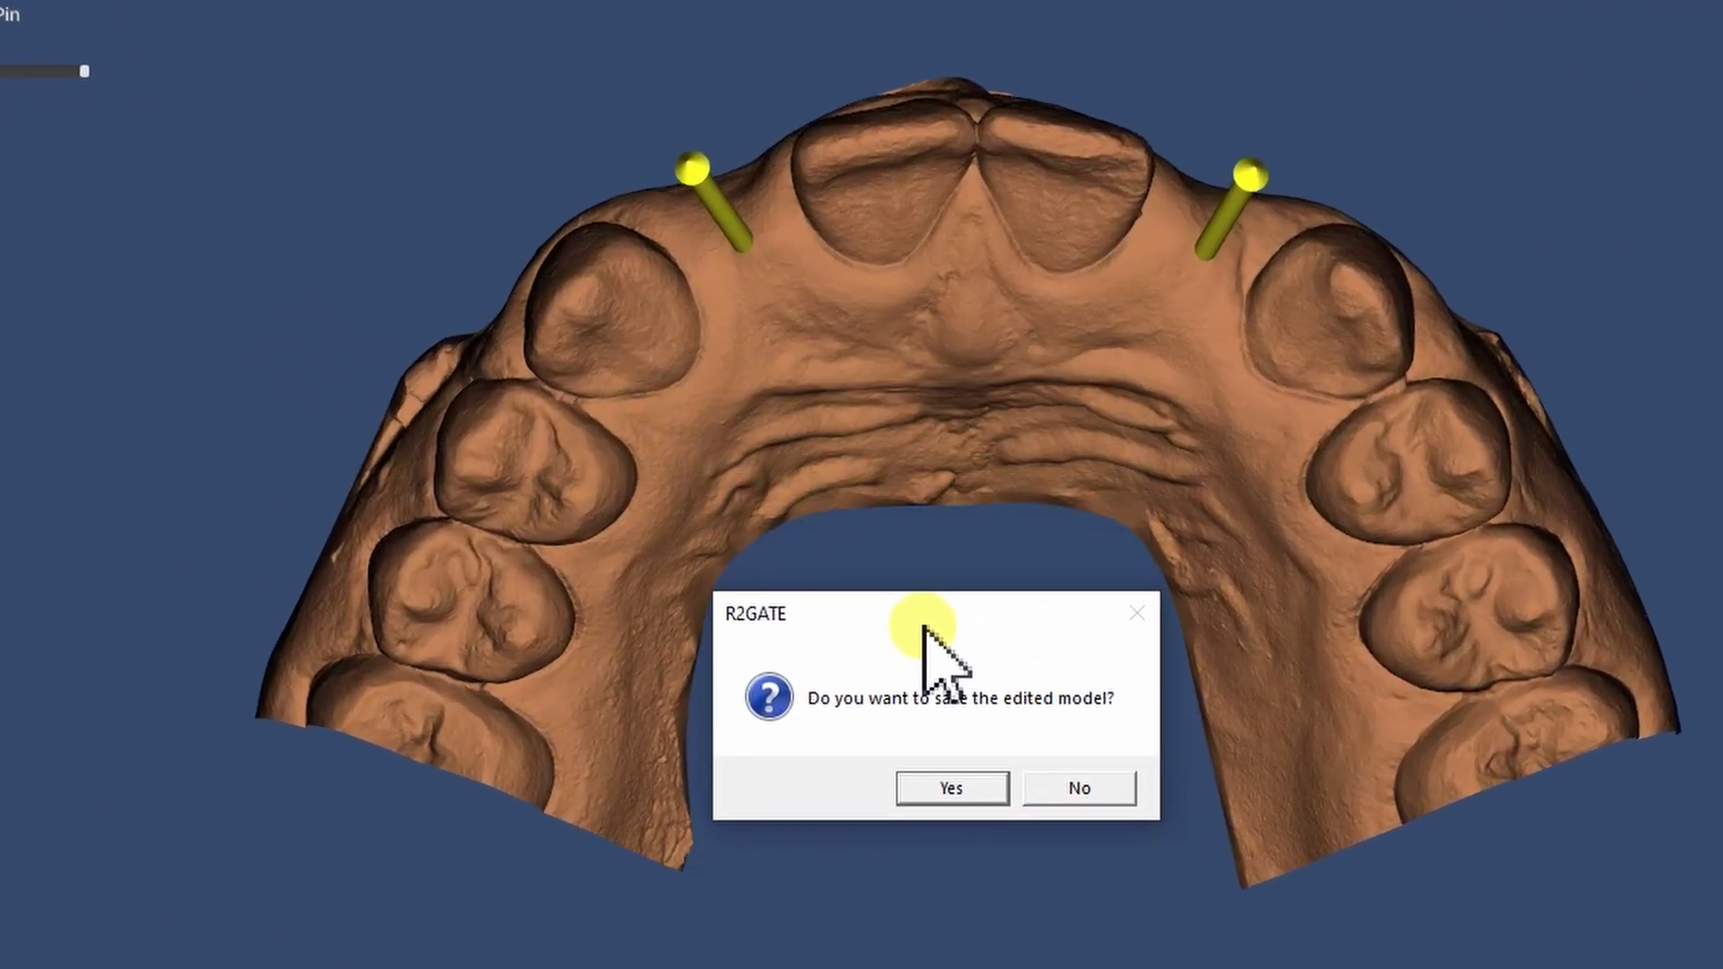
drag(924, 626, 934, 629)
Save the edited model and apply the R2 Guide guide type.
click(953, 793)
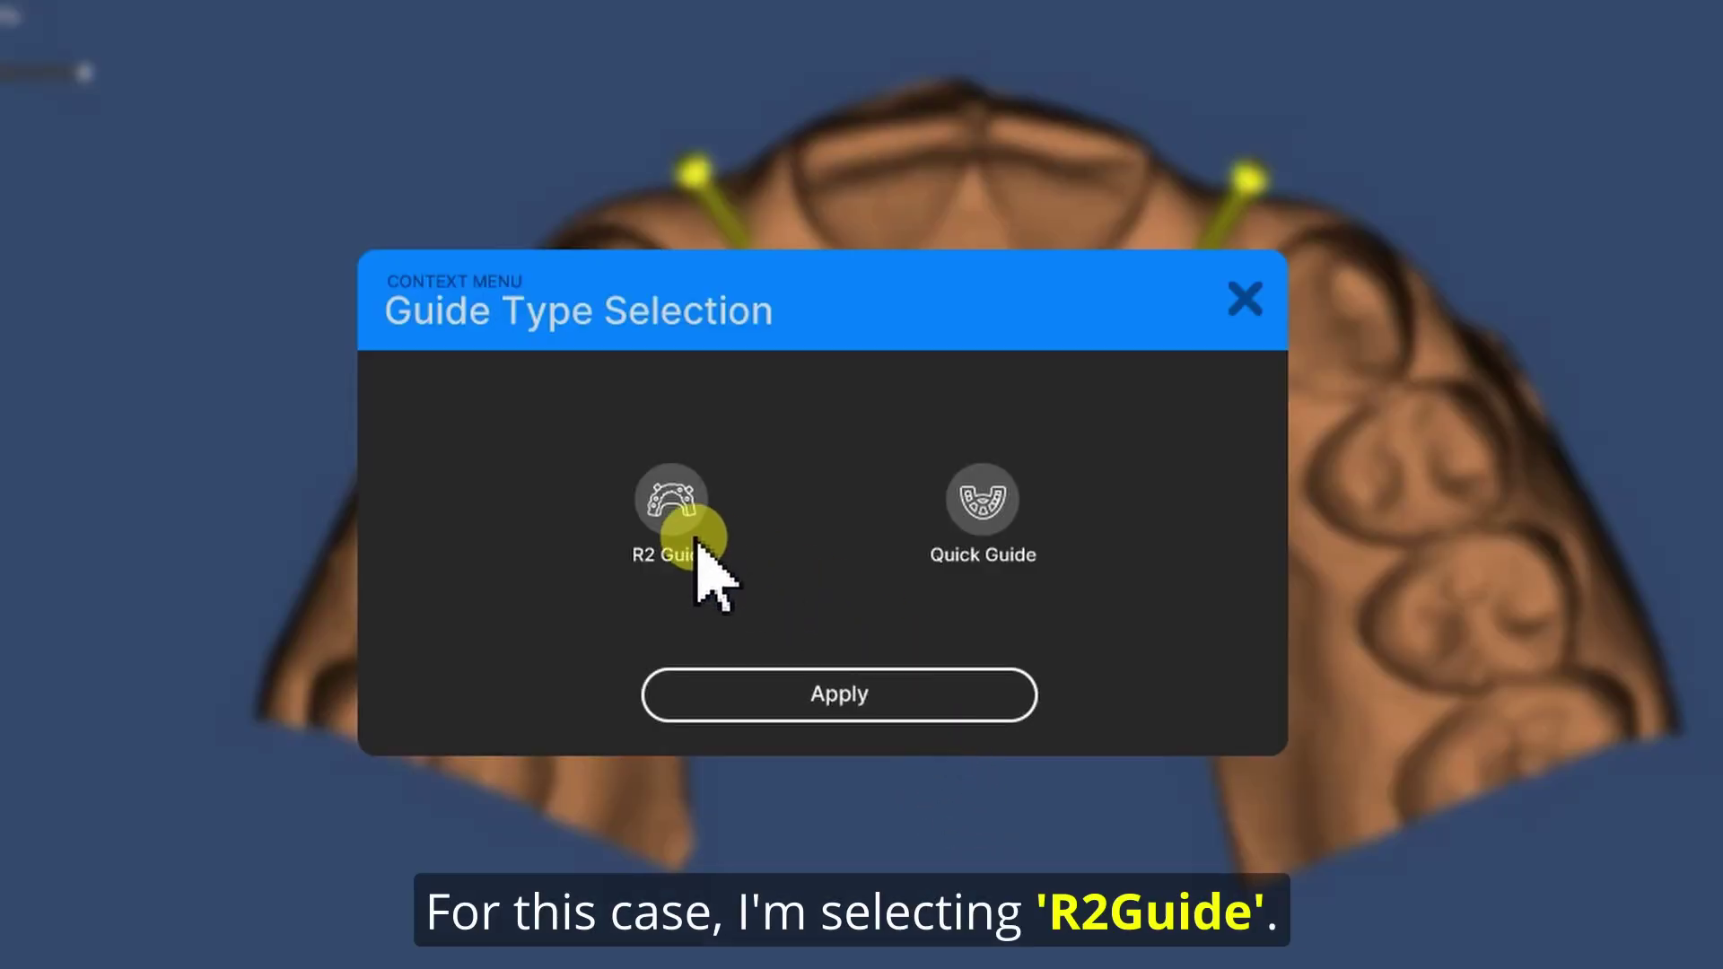
click(673, 504)
click(983, 500)
click(673, 503)
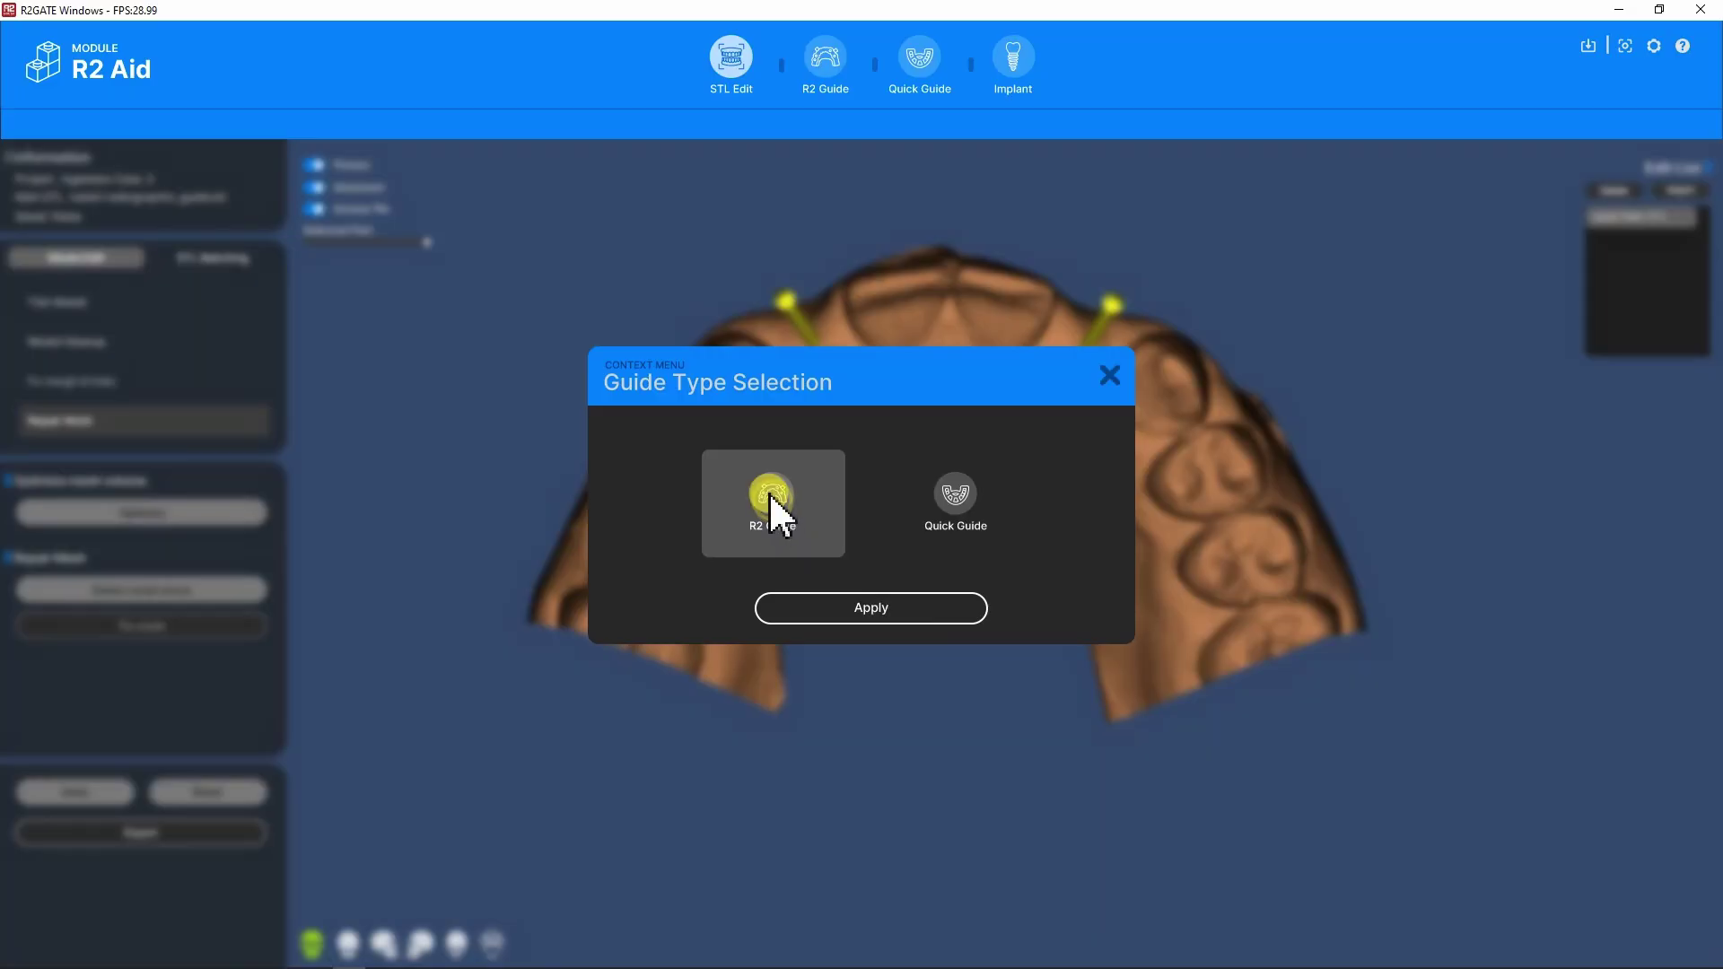
click(858, 609)
drag(1031, 662, 1016, 382)
Set the block-out direction and place boundary points along the gum around the whole arch.
click(56, 350)
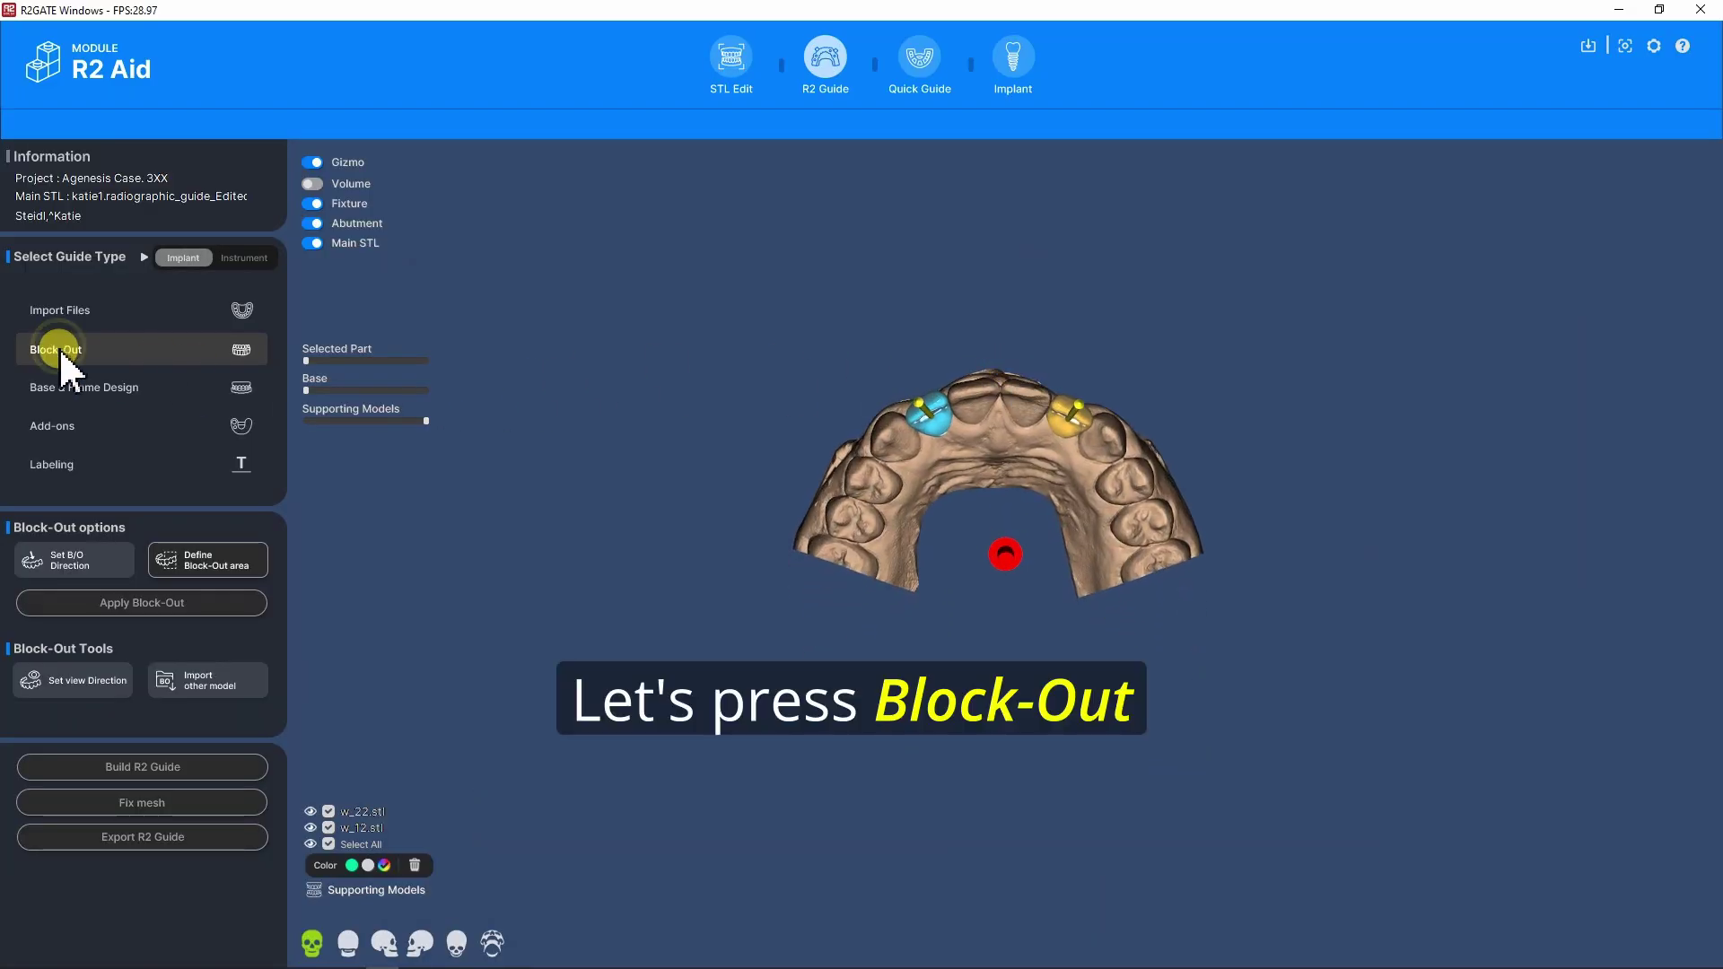
click(72, 560)
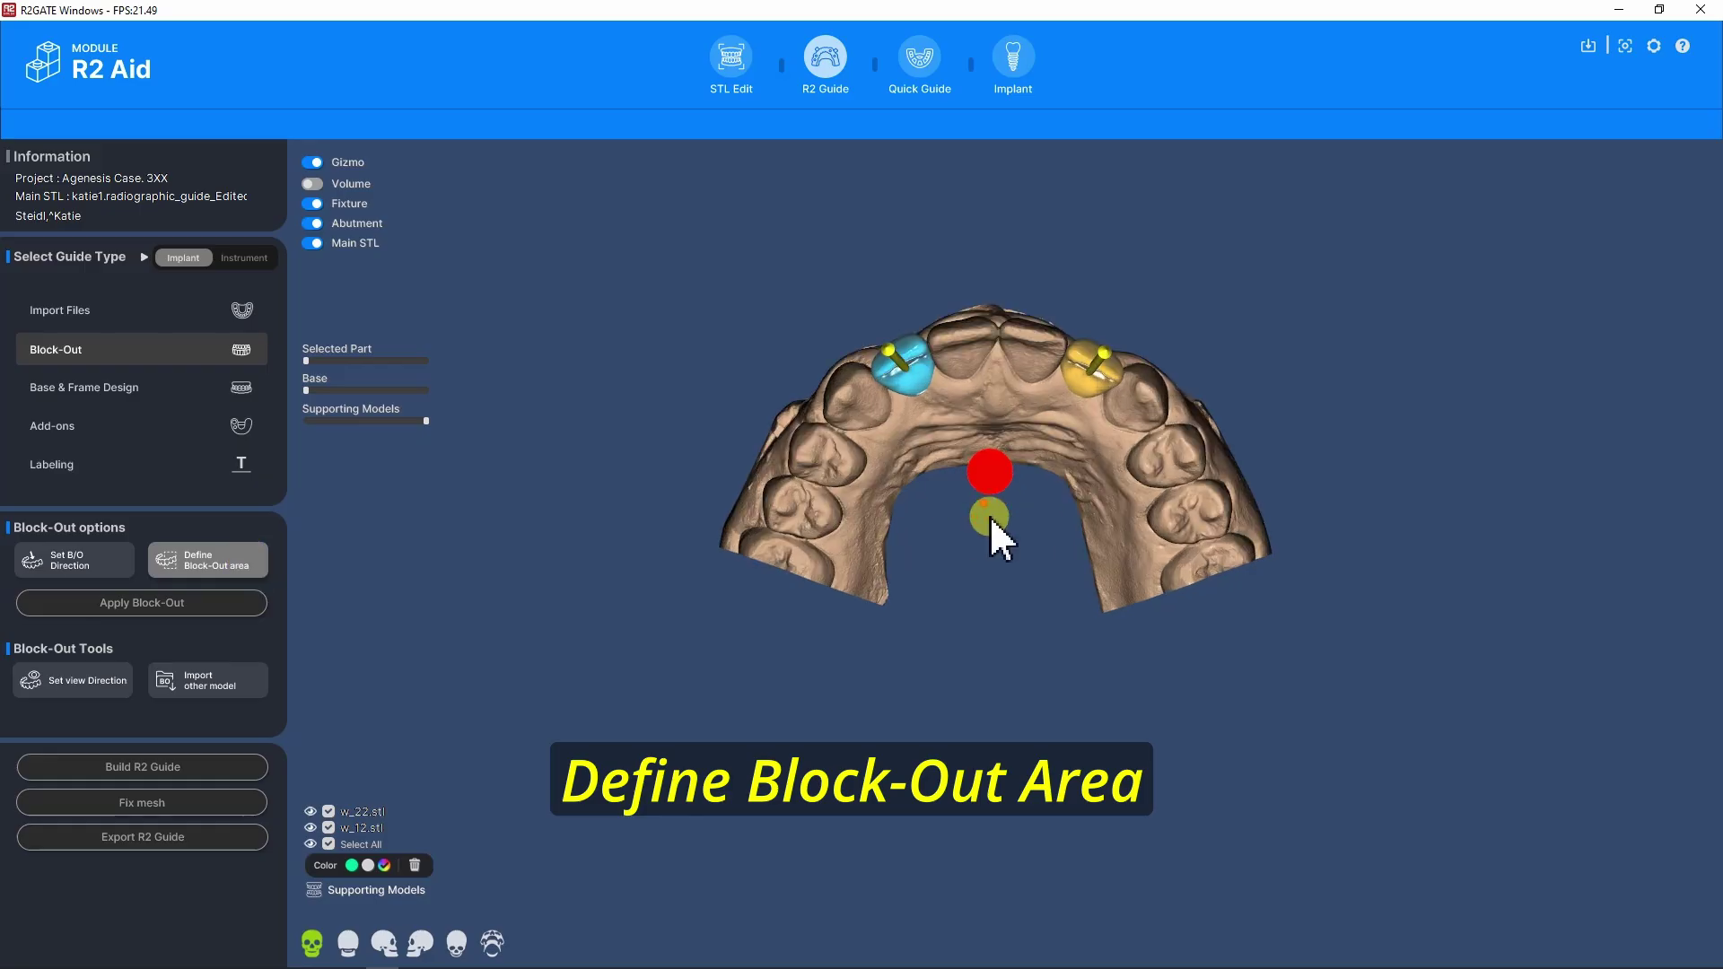
click(712, 638)
click(755, 655)
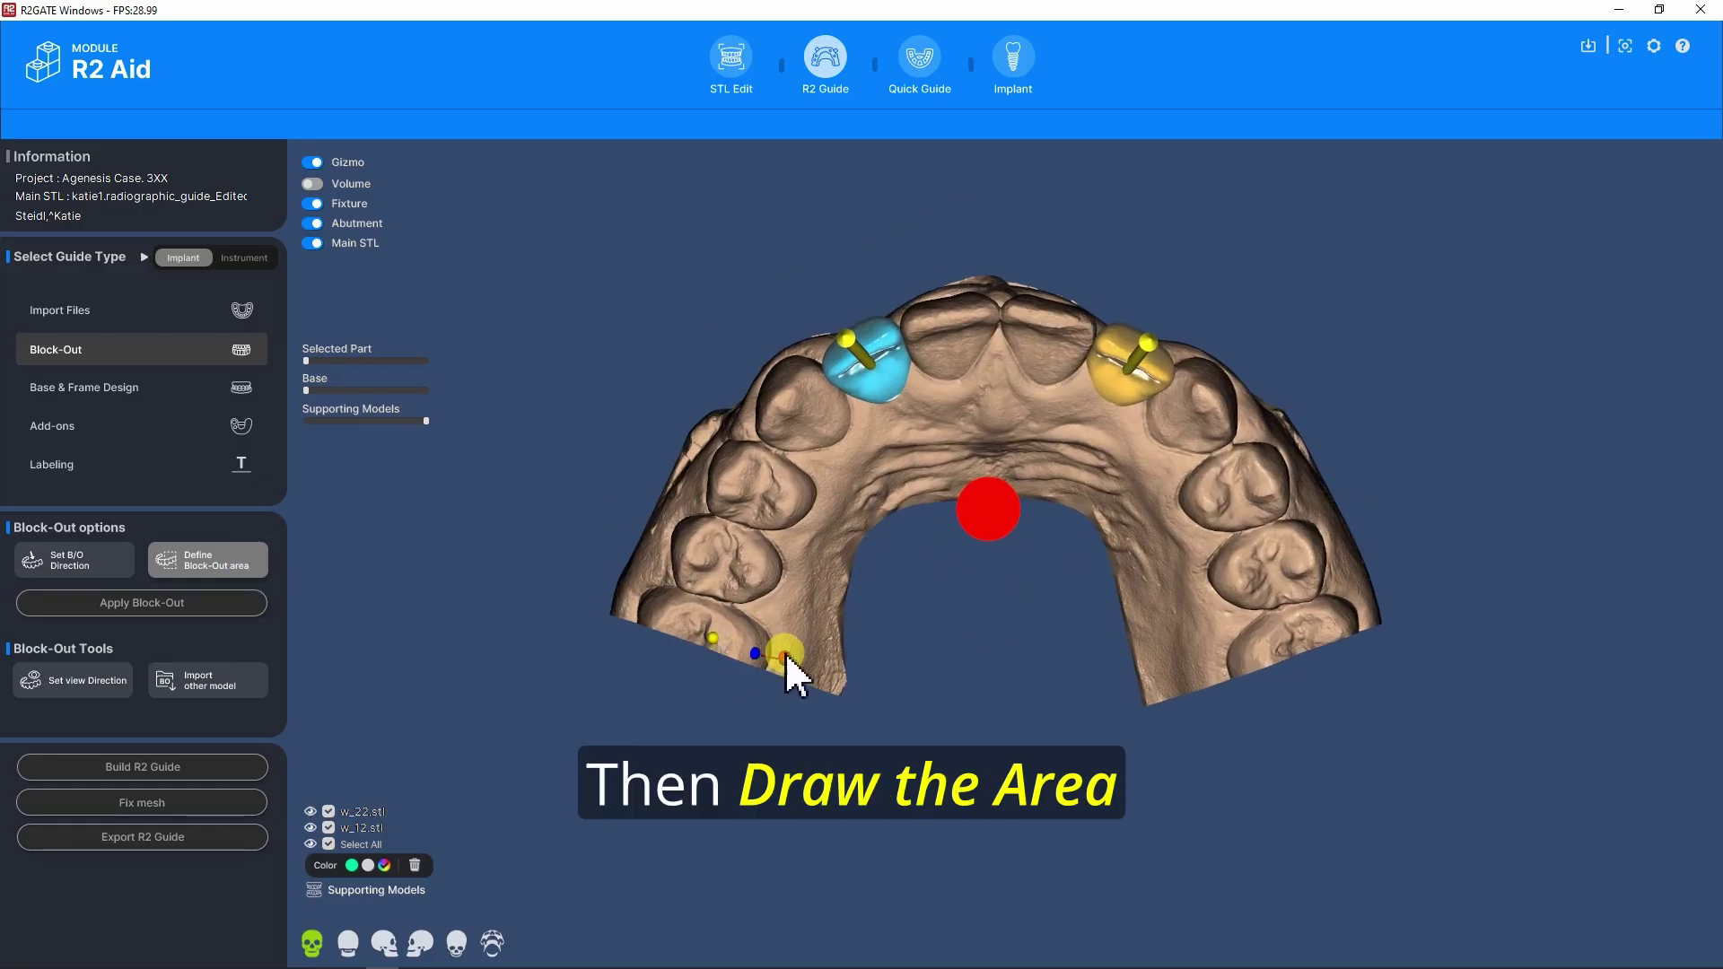
click(813, 545)
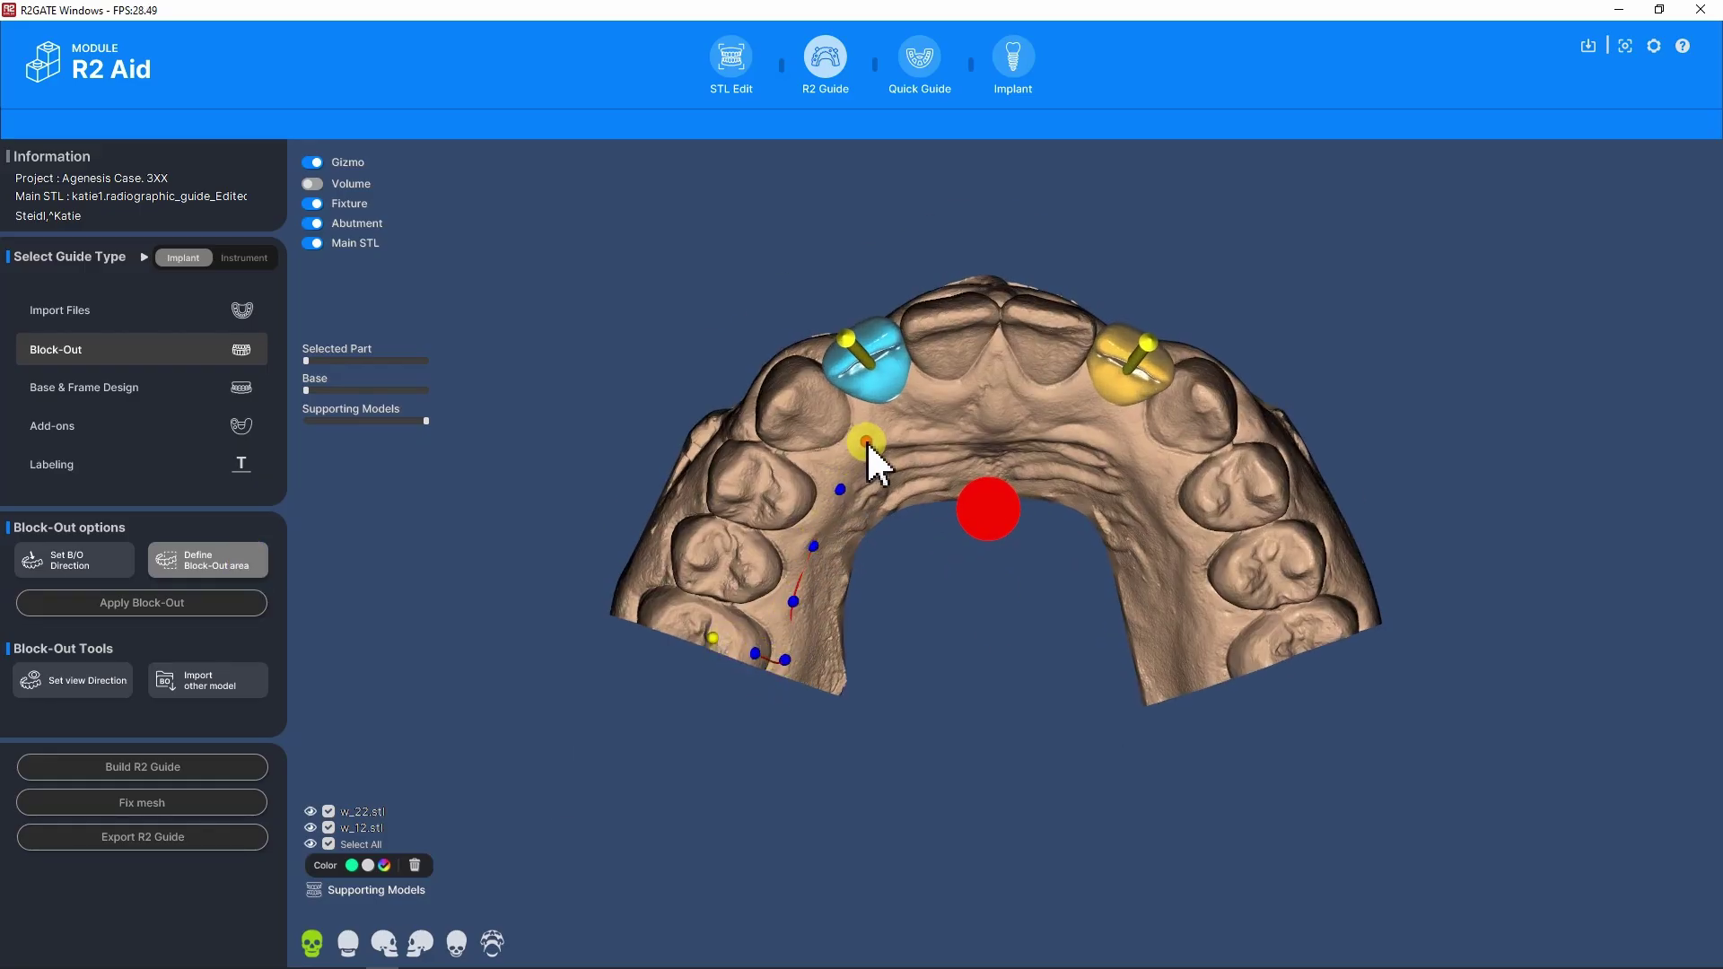
click(1340, 617)
right_drag(1340, 617, 1257, 648)
click(1250, 685)
click(1224, 634)
click(1155, 584)
click(1095, 511)
click(1037, 443)
right_drag(1036, 444, 1005, 547)
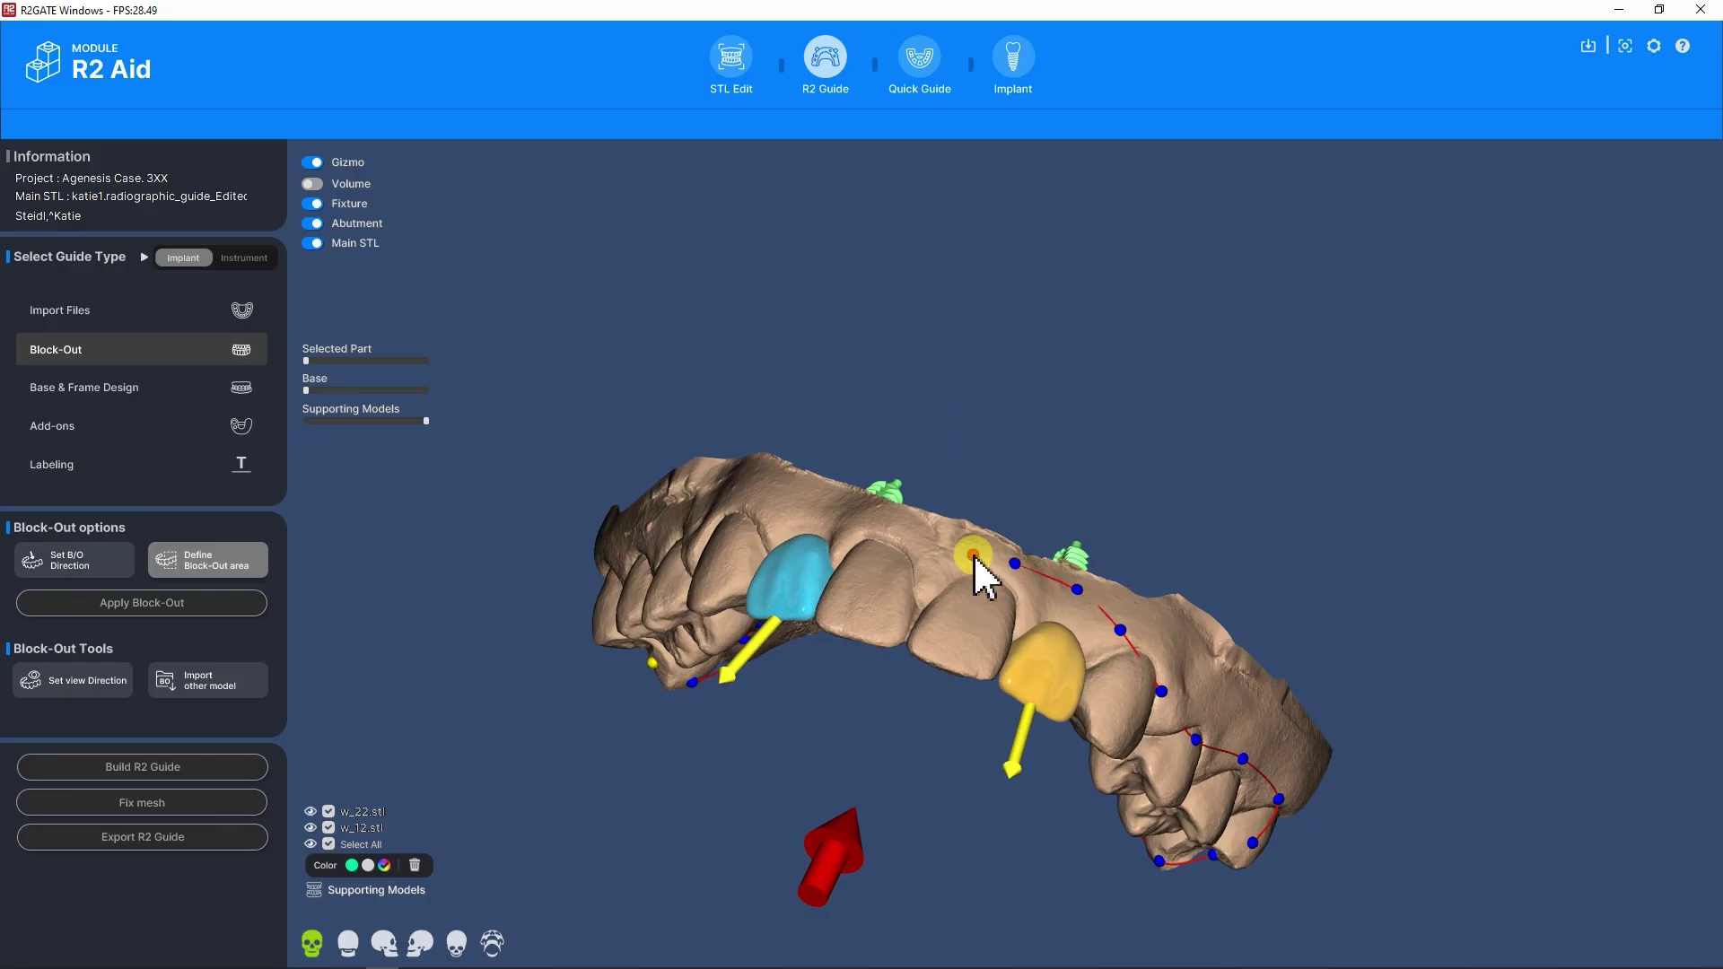
right_drag(783, 500, 642, 685)
Close the boundary loop and apply the block-out, confirming Yes.
click(752, 532)
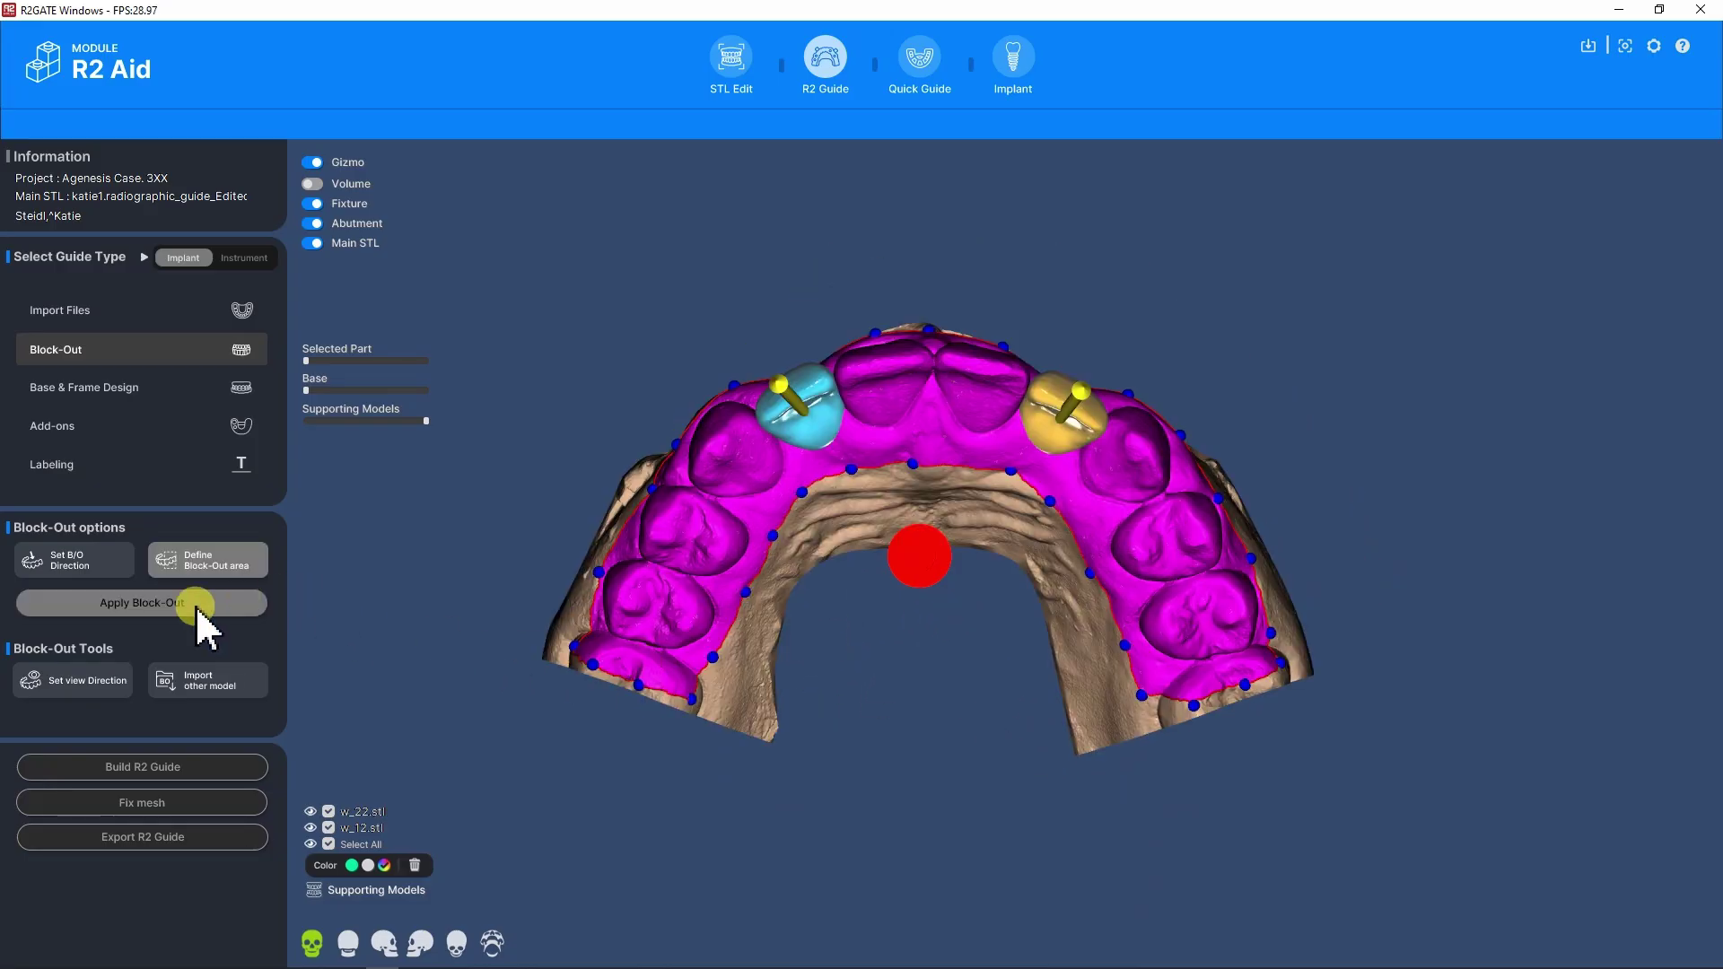
click(162, 615)
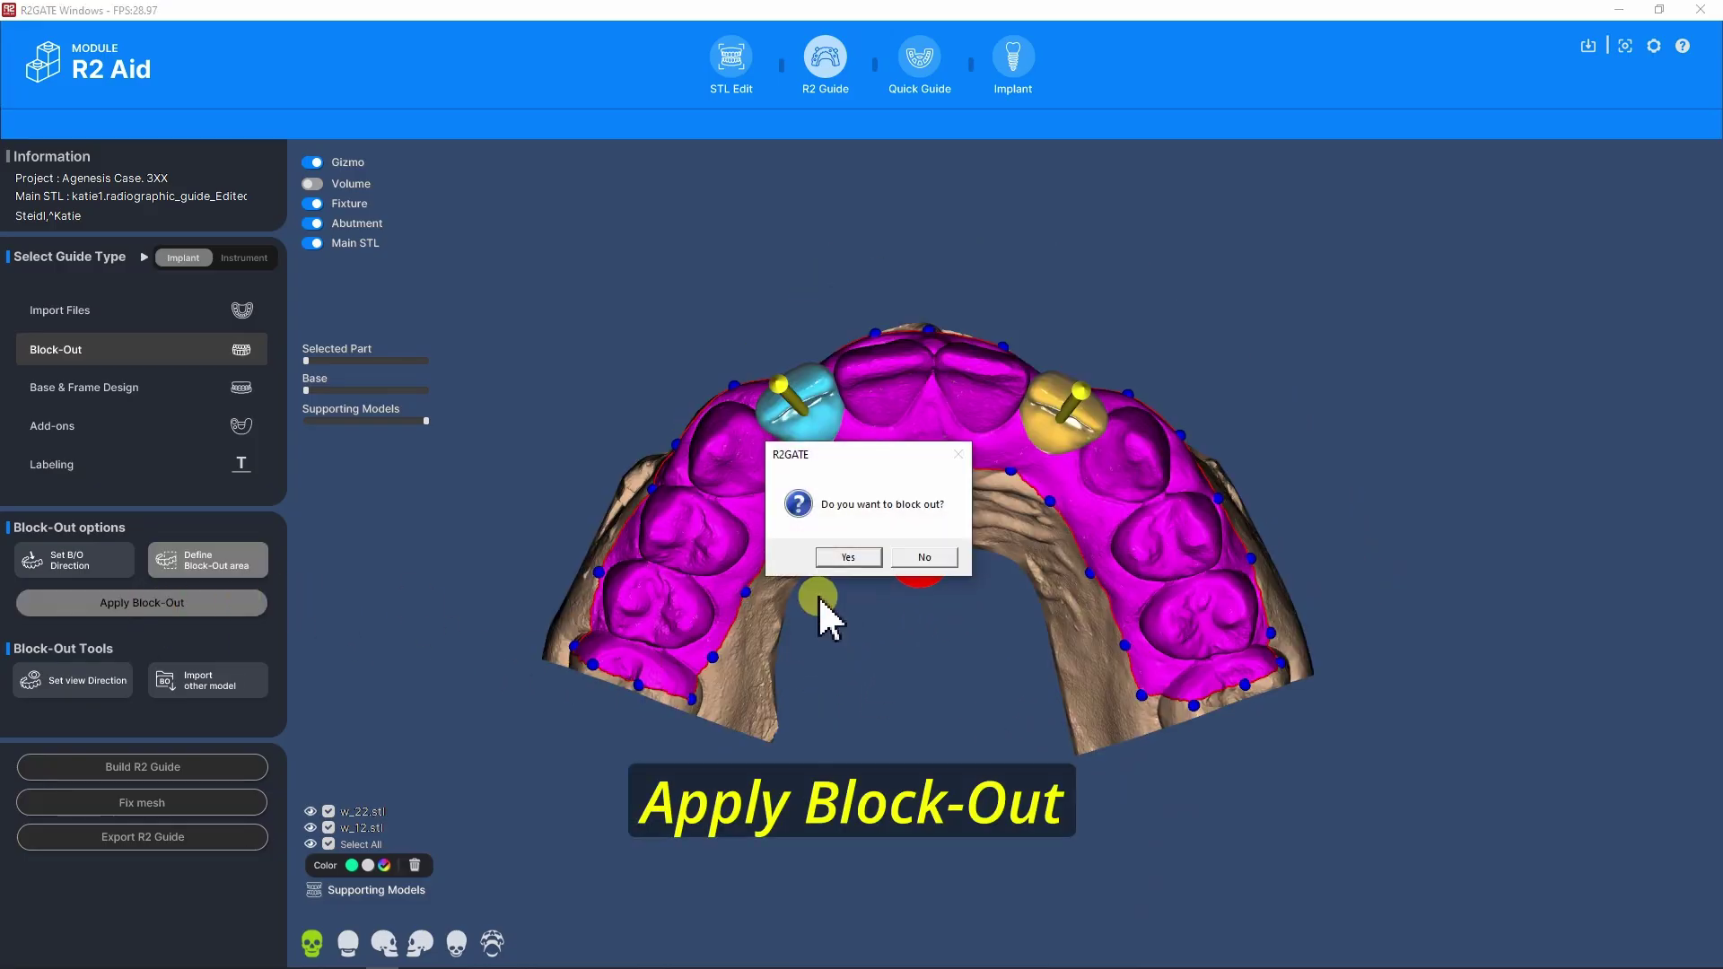
click(827, 565)
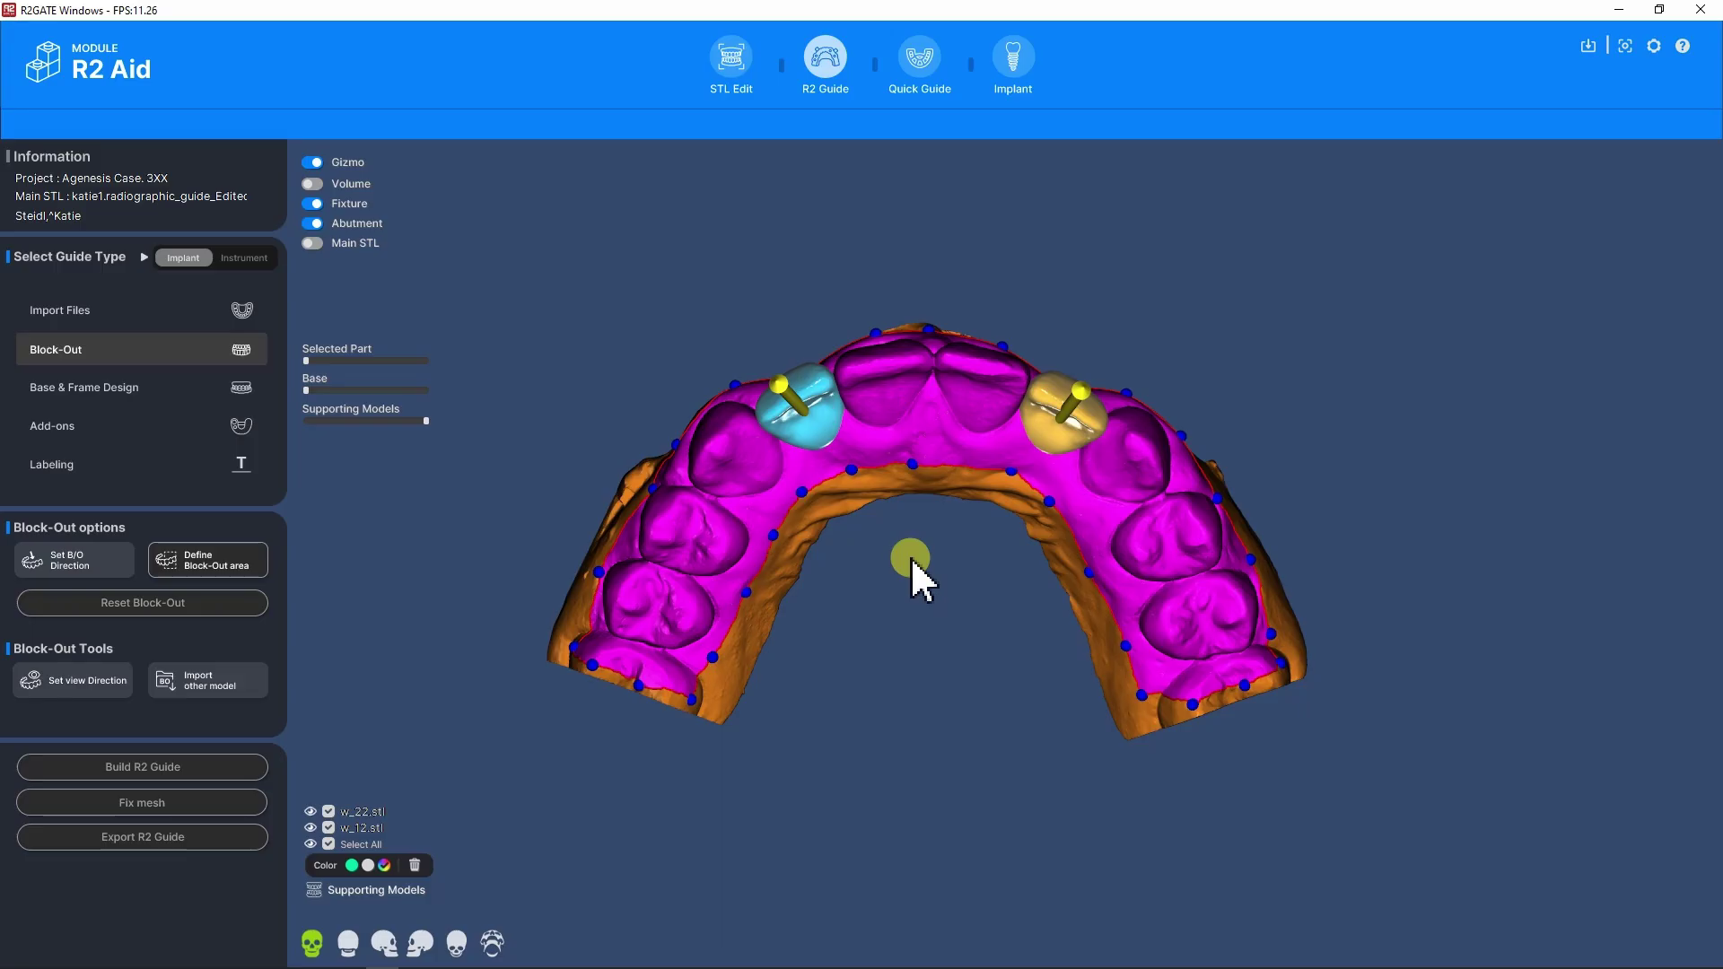
drag(919, 532, 920, 606)
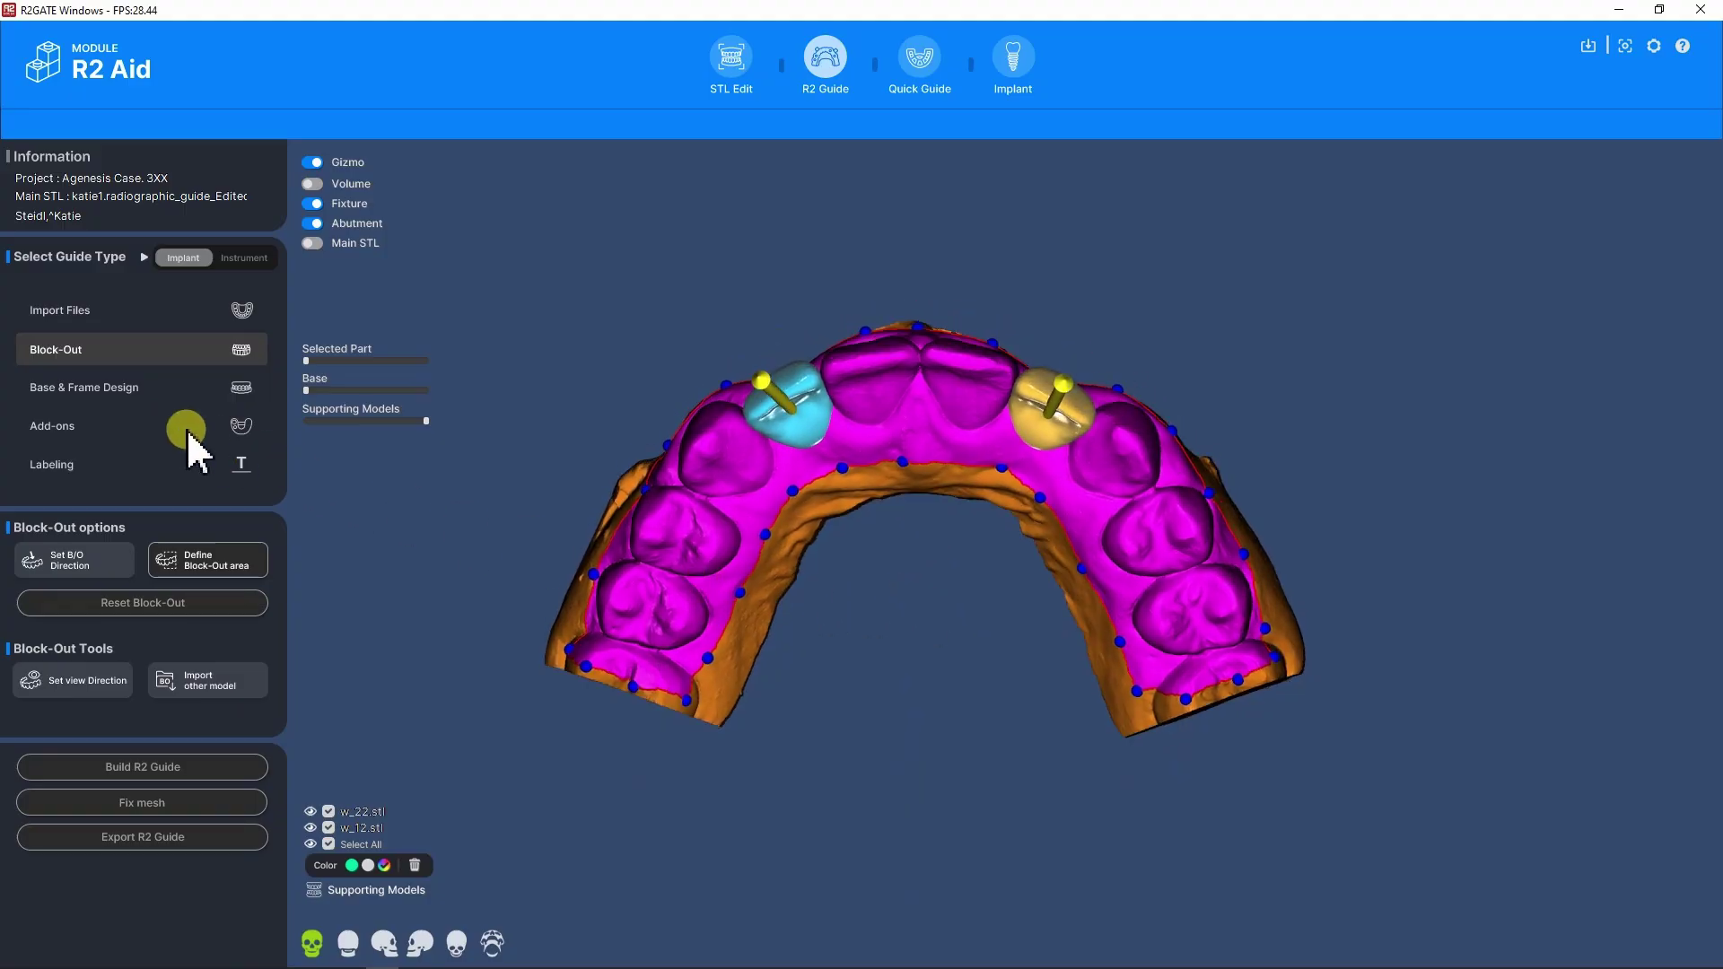
Generate the 3.0 mm guide base over the arch.
click(91, 386)
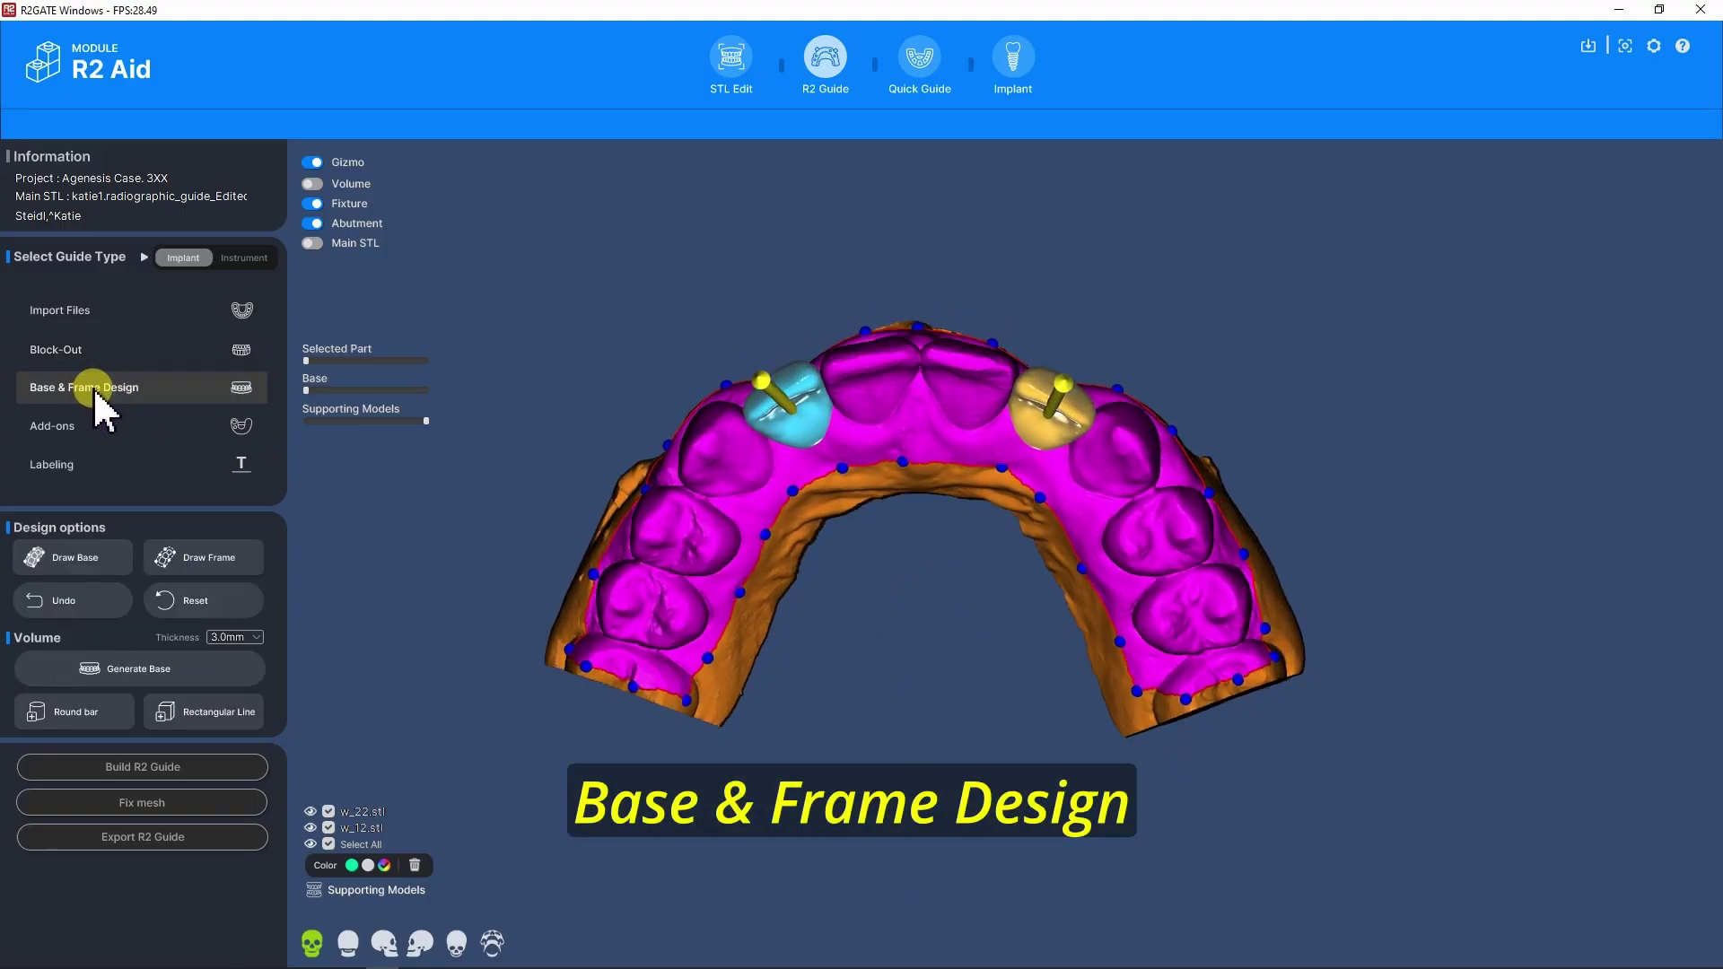
click(151, 673)
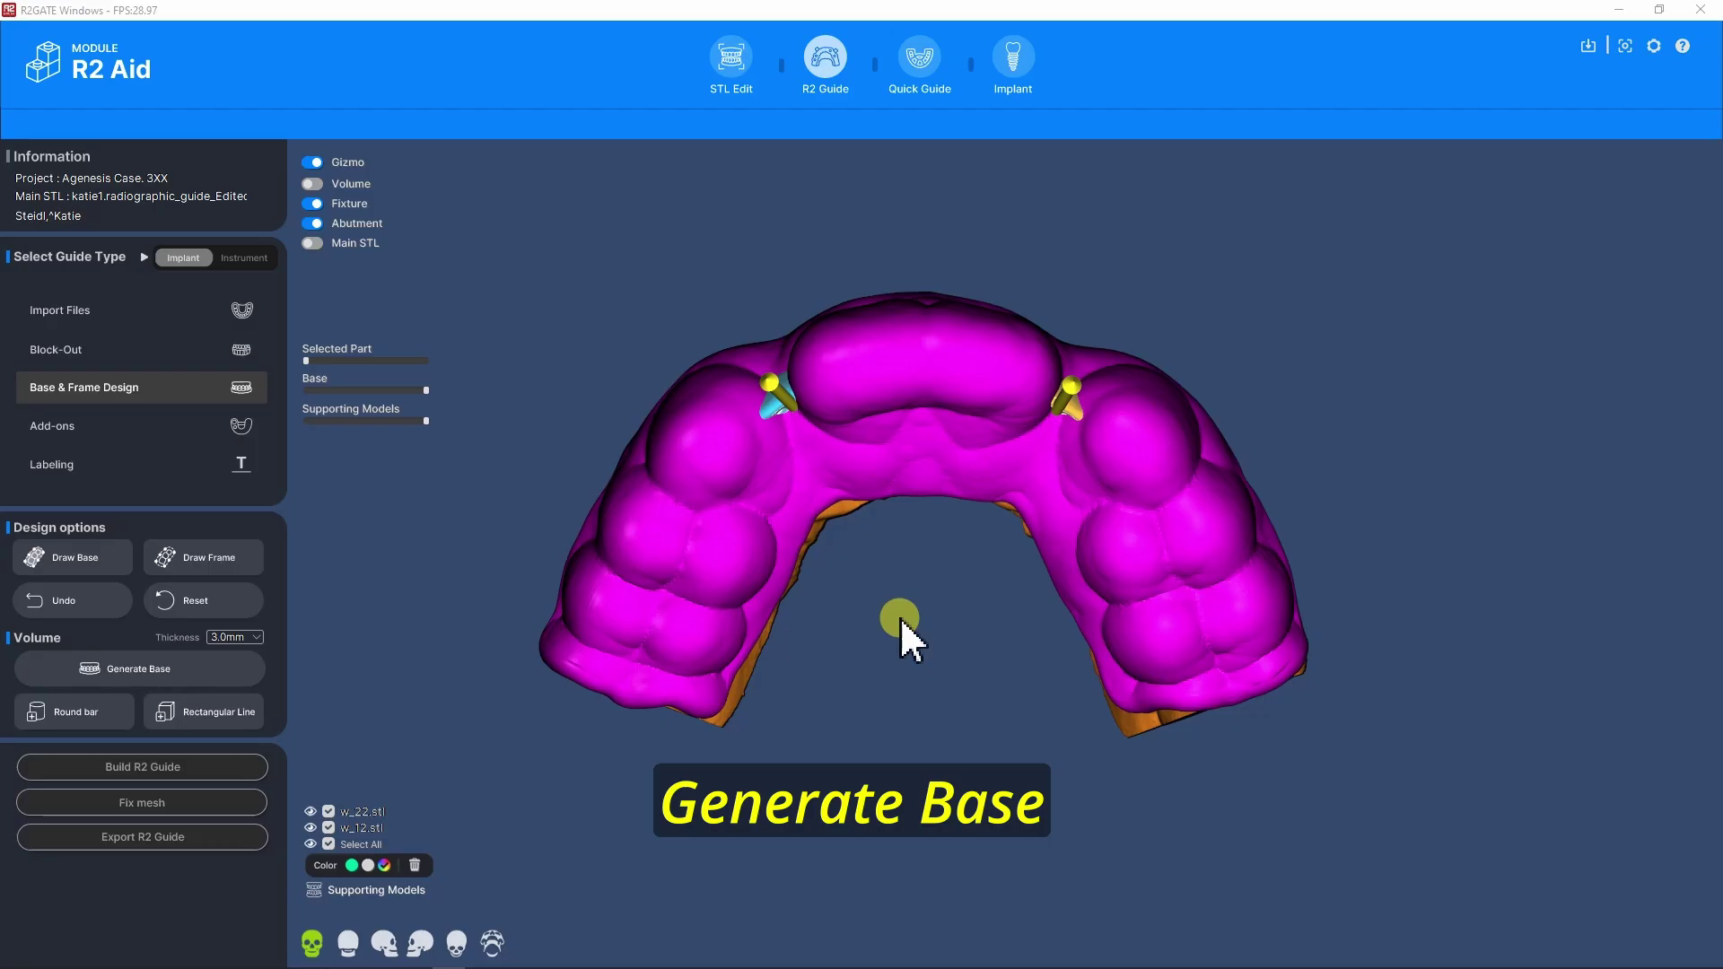
drag(901, 619, 875, 466)
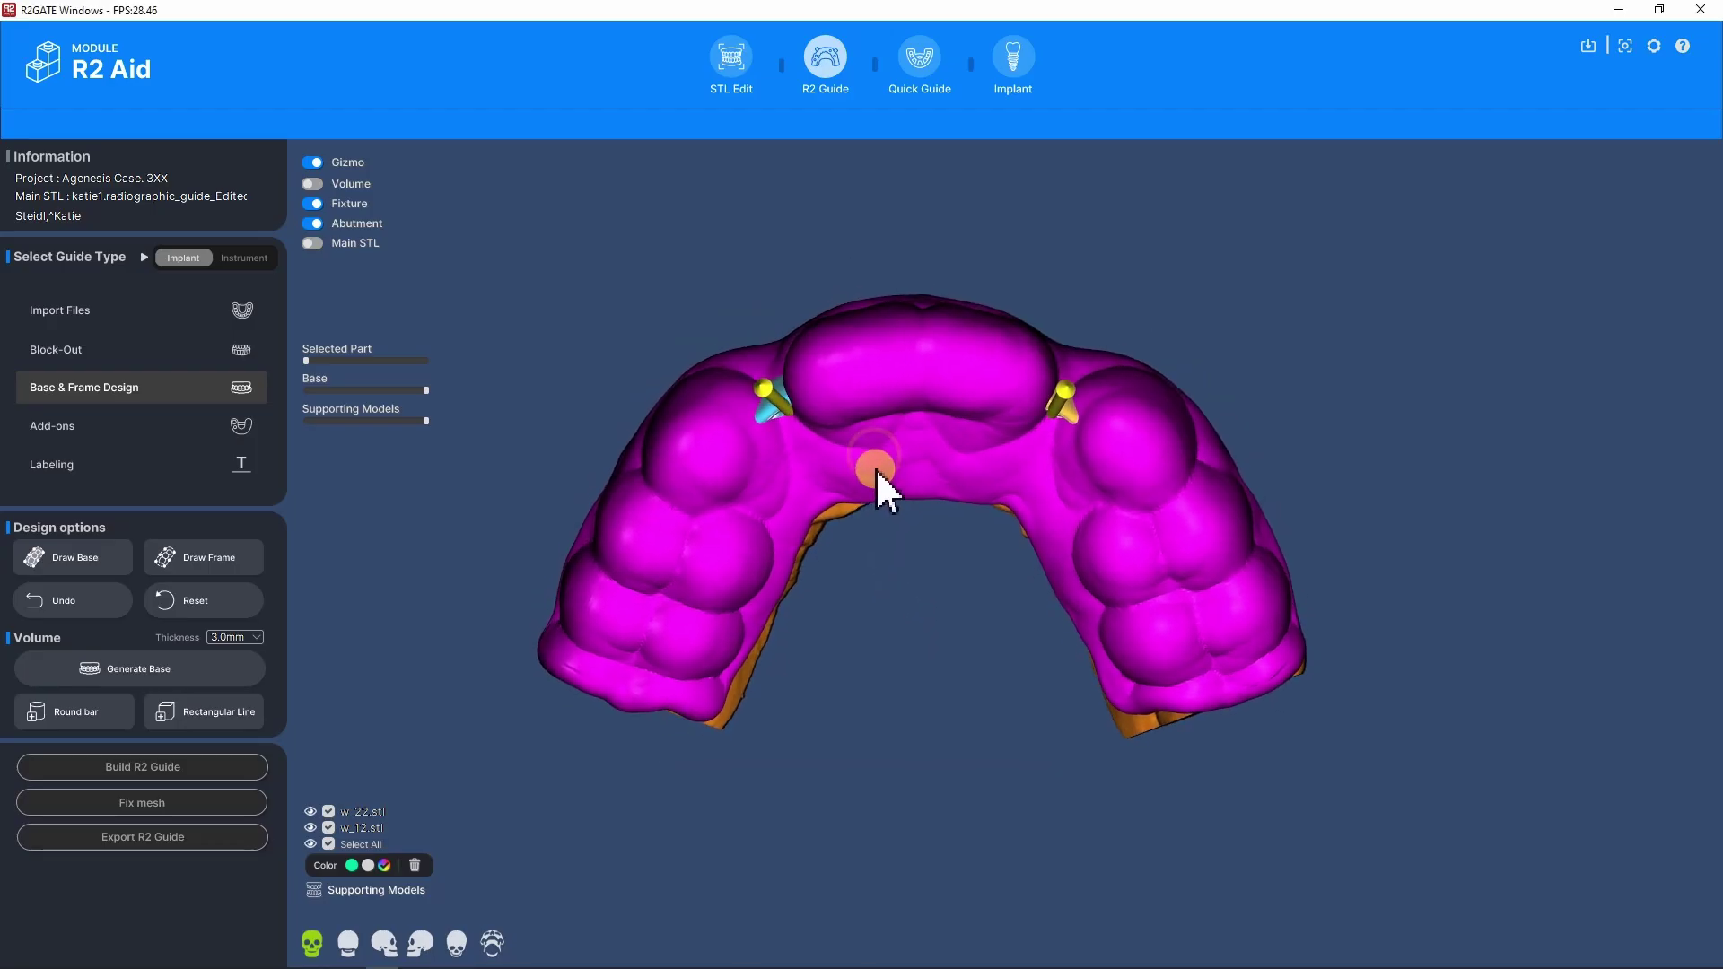
Add Regular [Normal] guide-hole sleeves to the left and right implants.
click(768, 395)
click(764, 391)
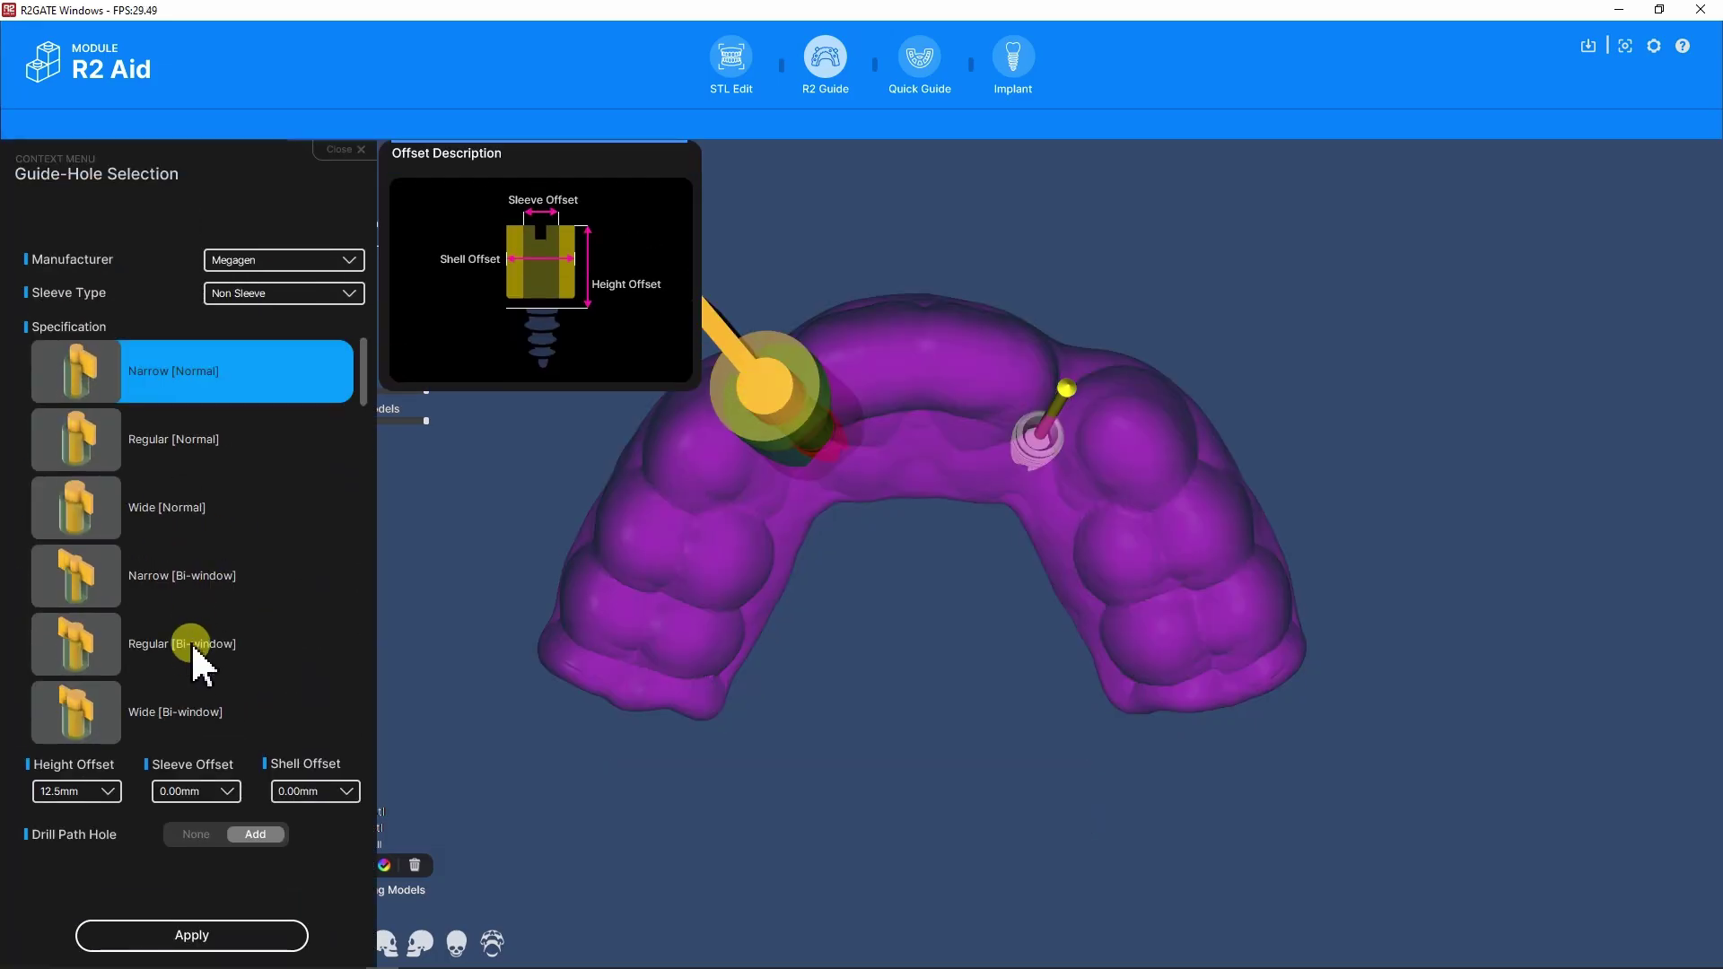
click(193, 449)
scroll(242, 679, down, 3)
click(206, 935)
click(865, 634)
click(1043, 427)
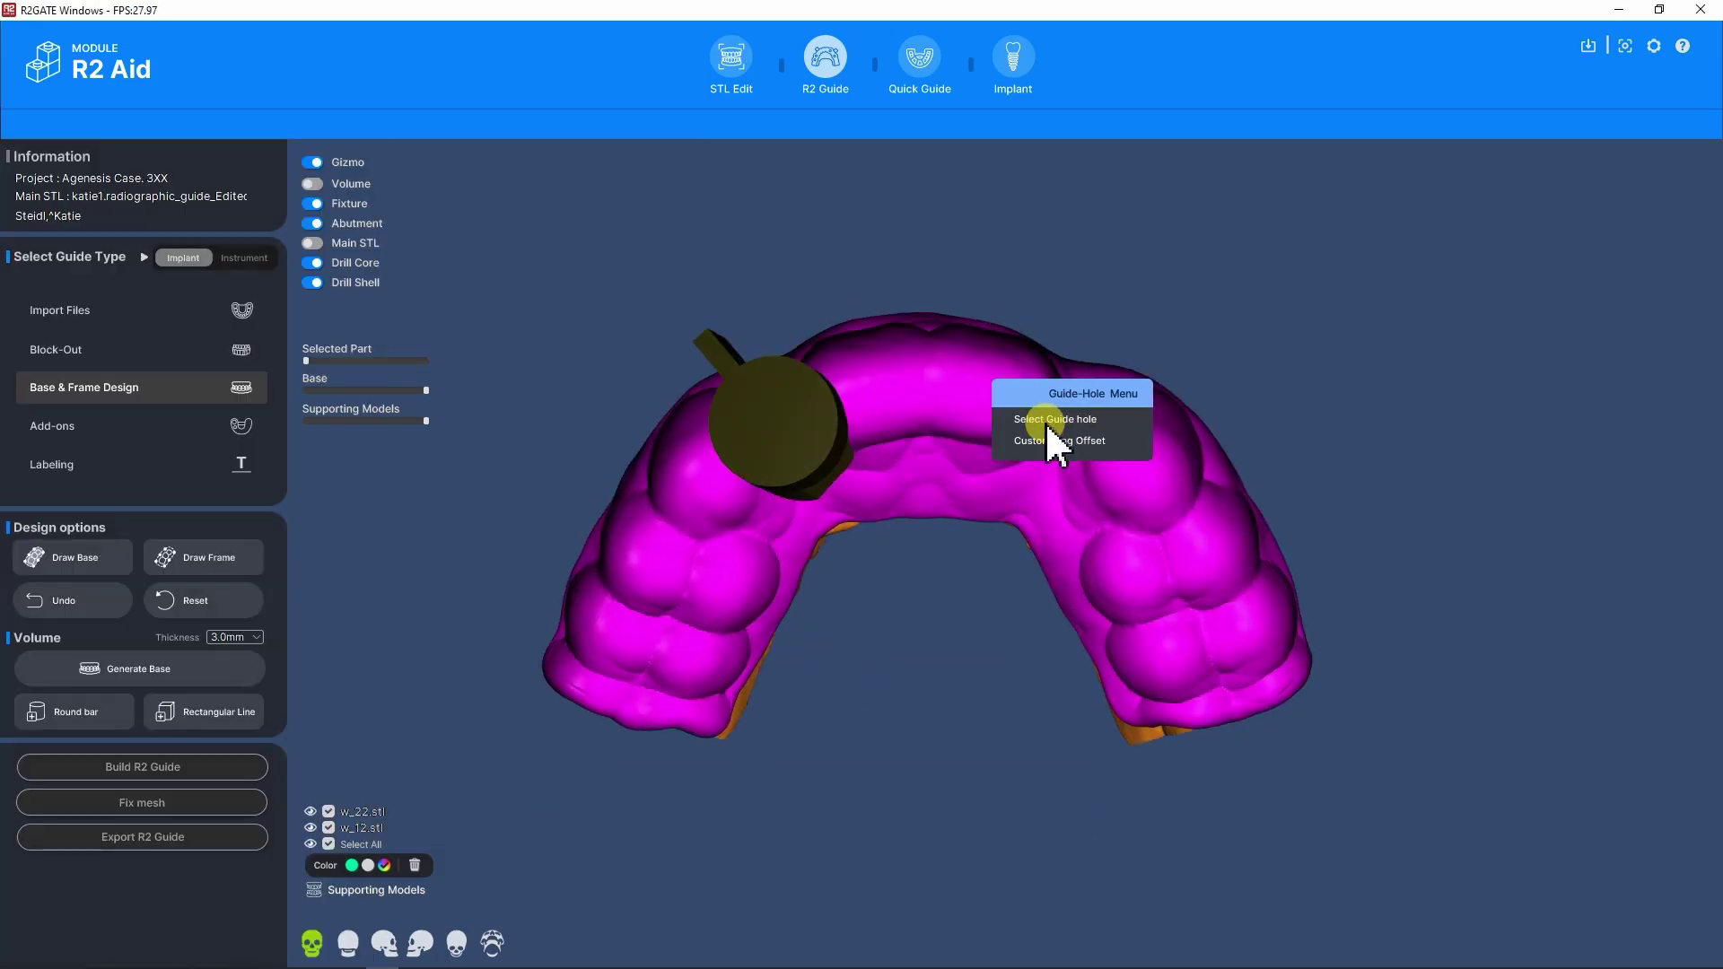
click(1045, 425)
click(211, 444)
click(206, 935)
click(865, 634)
right_drag(1014, 559, 742, 542)
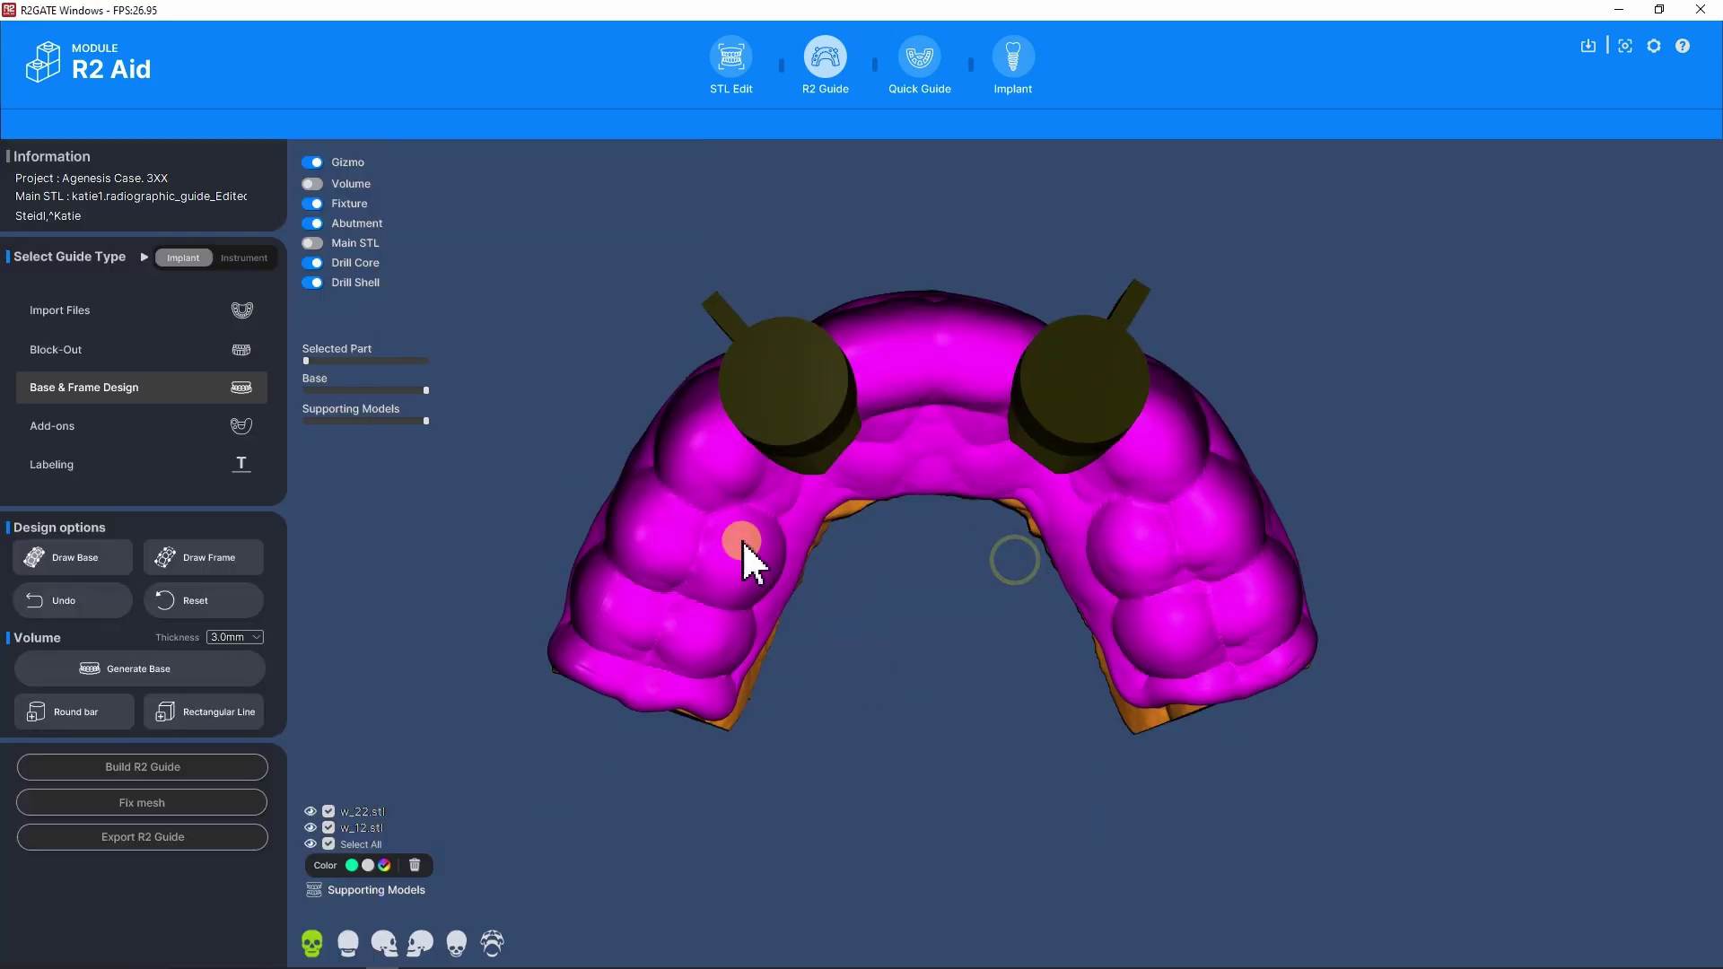
Add a square seating hole on the front arch and stretch it downward.
click(70, 426)
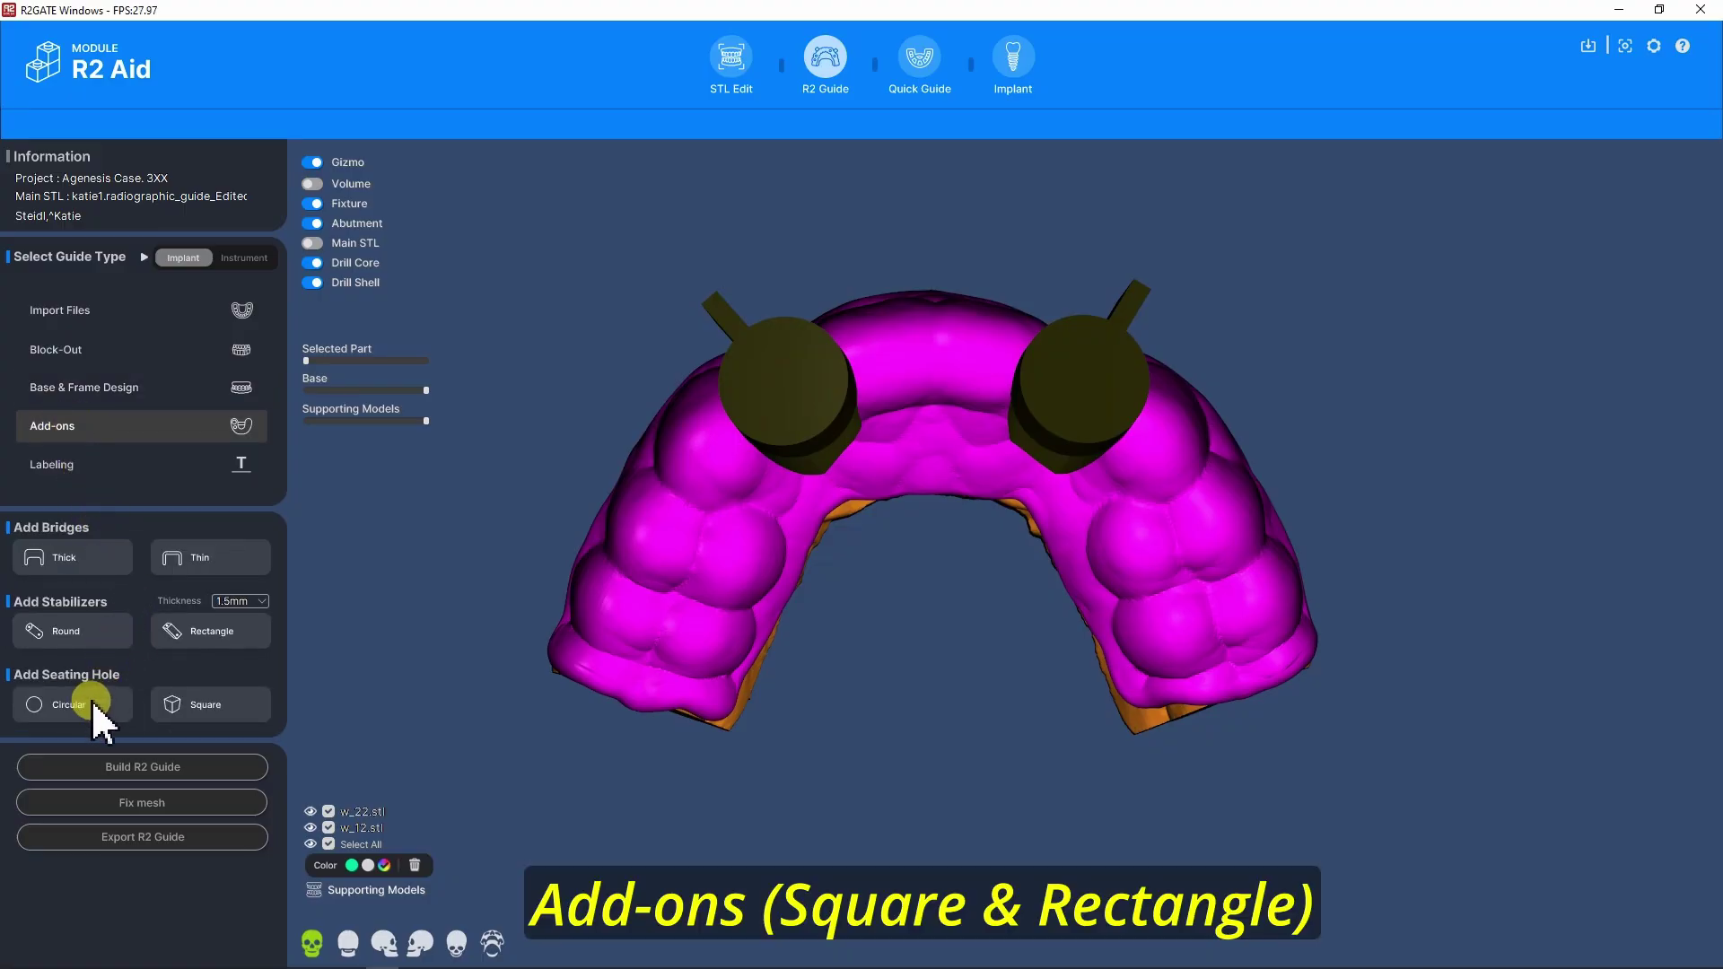
click(208, 706)
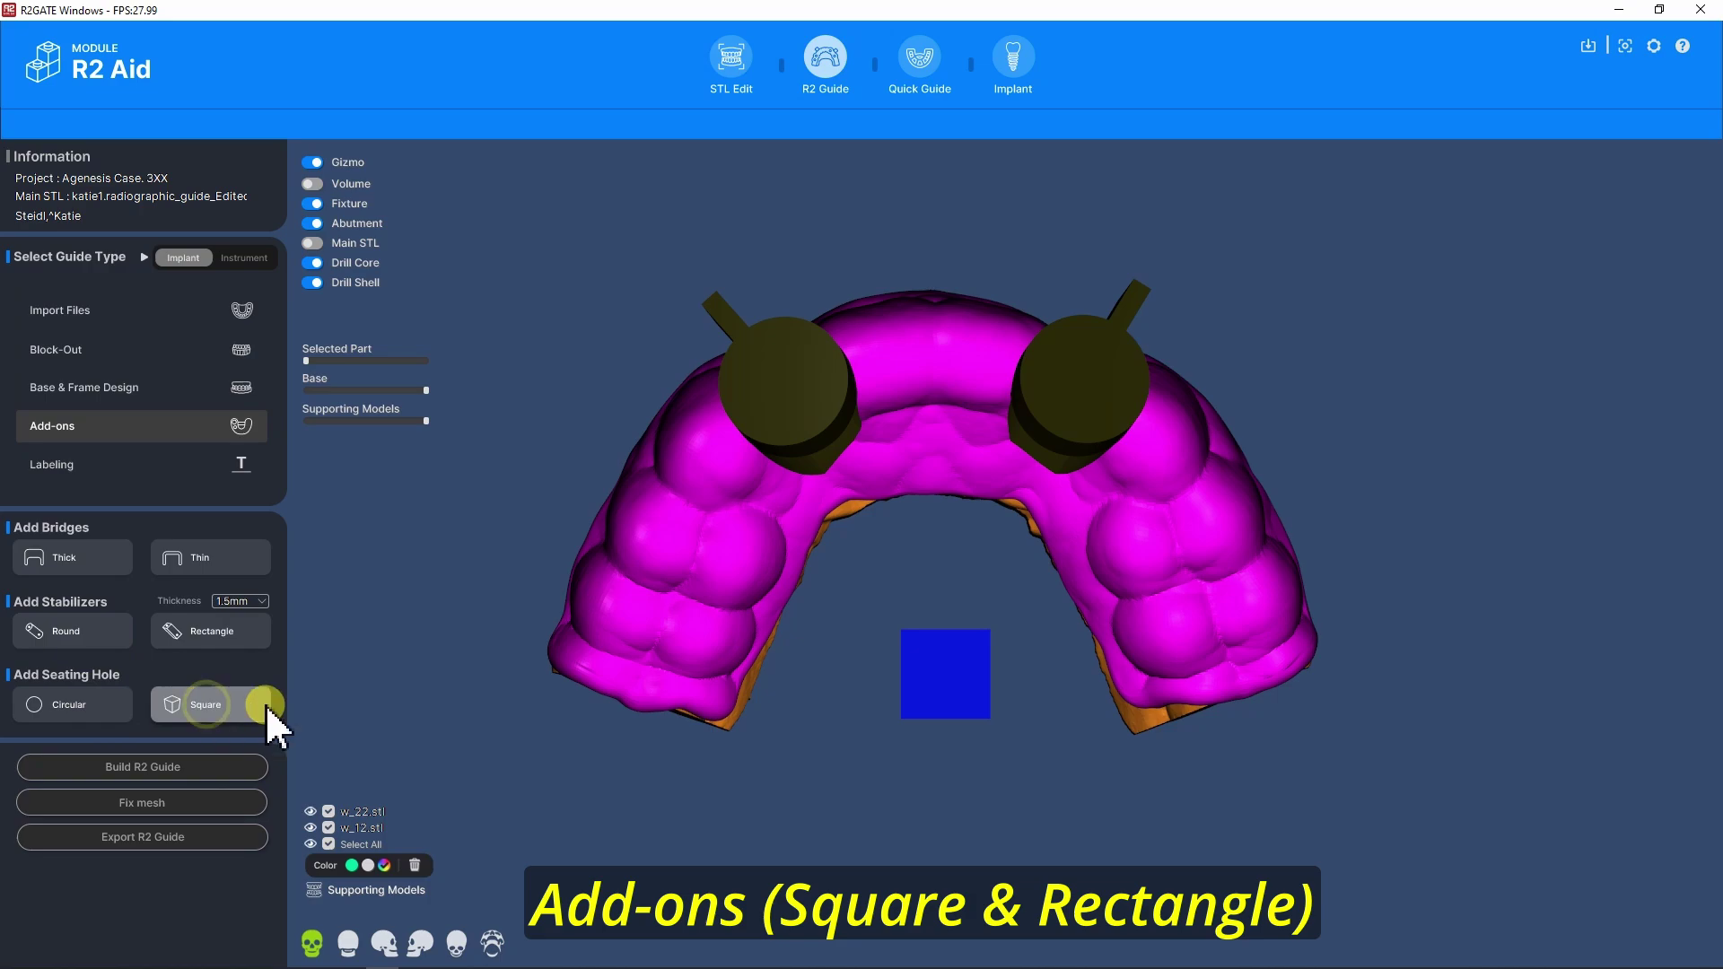
click(925, 352)
right_drag(678, 913, 682, 655)
drag(905, 504, 905, 546)
right_drag(1300, 728, 886, 715)
drag(891, 731, 950, 454)
Add a rectangular stabilizer bar spanning across the arch.
click(193, 633)
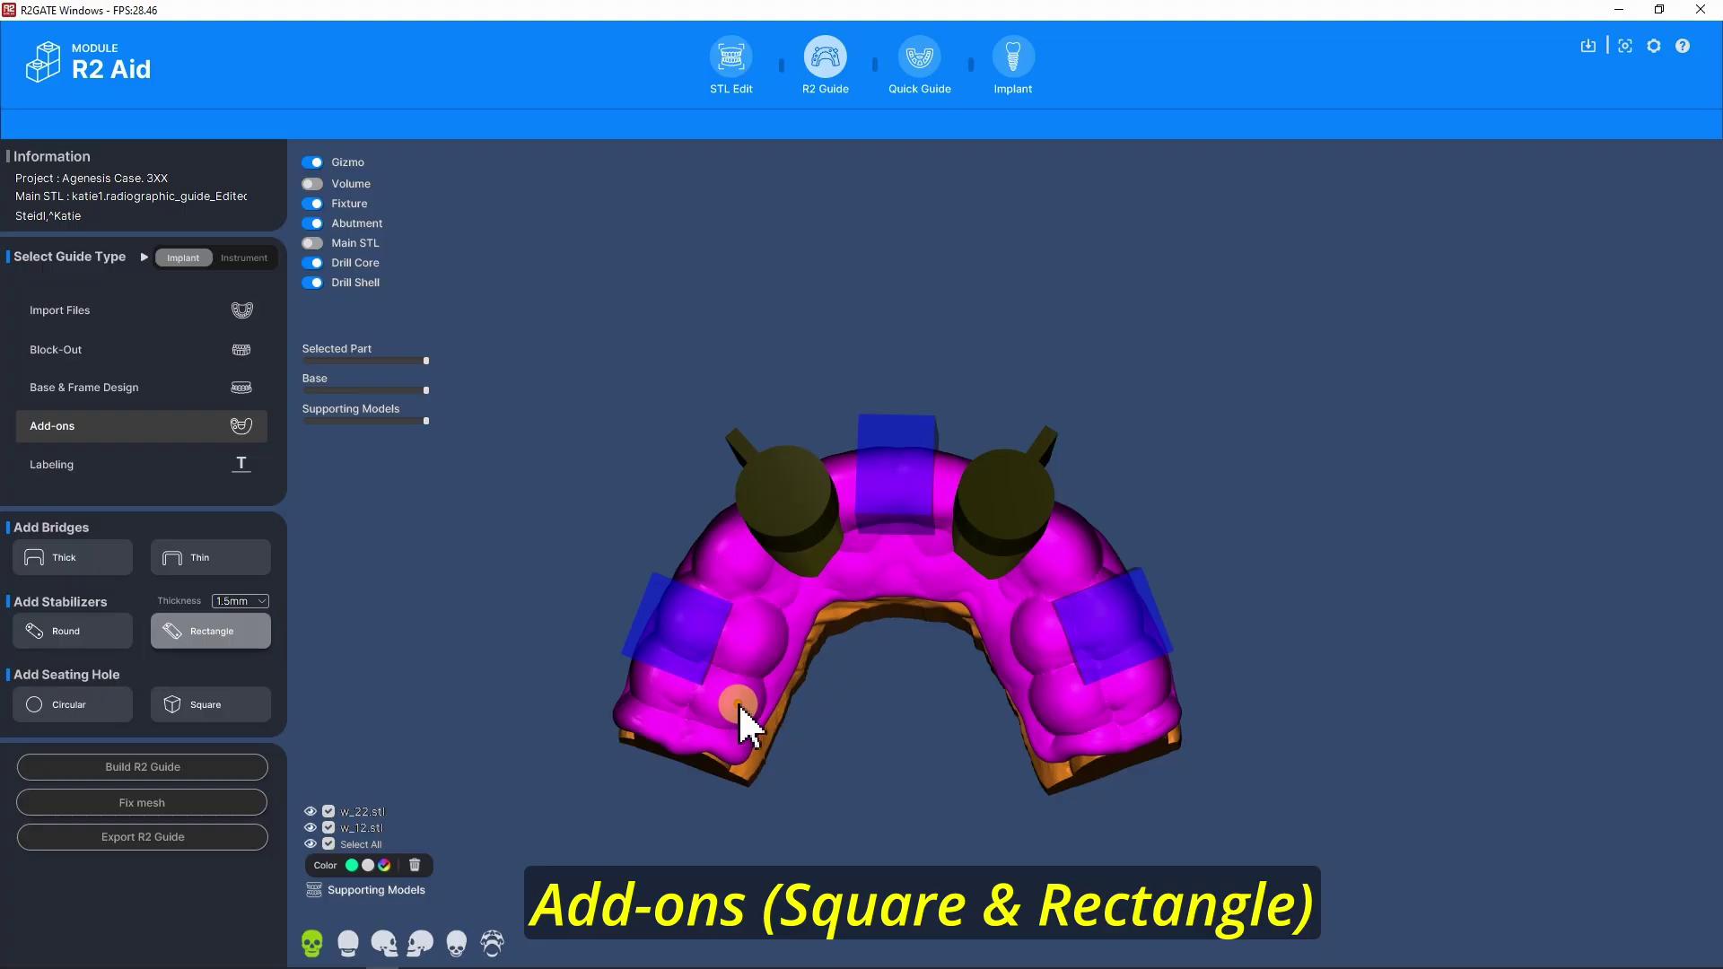
click(746, 725)
click(1014, 628)
drag(1015, 628, 953, 615)
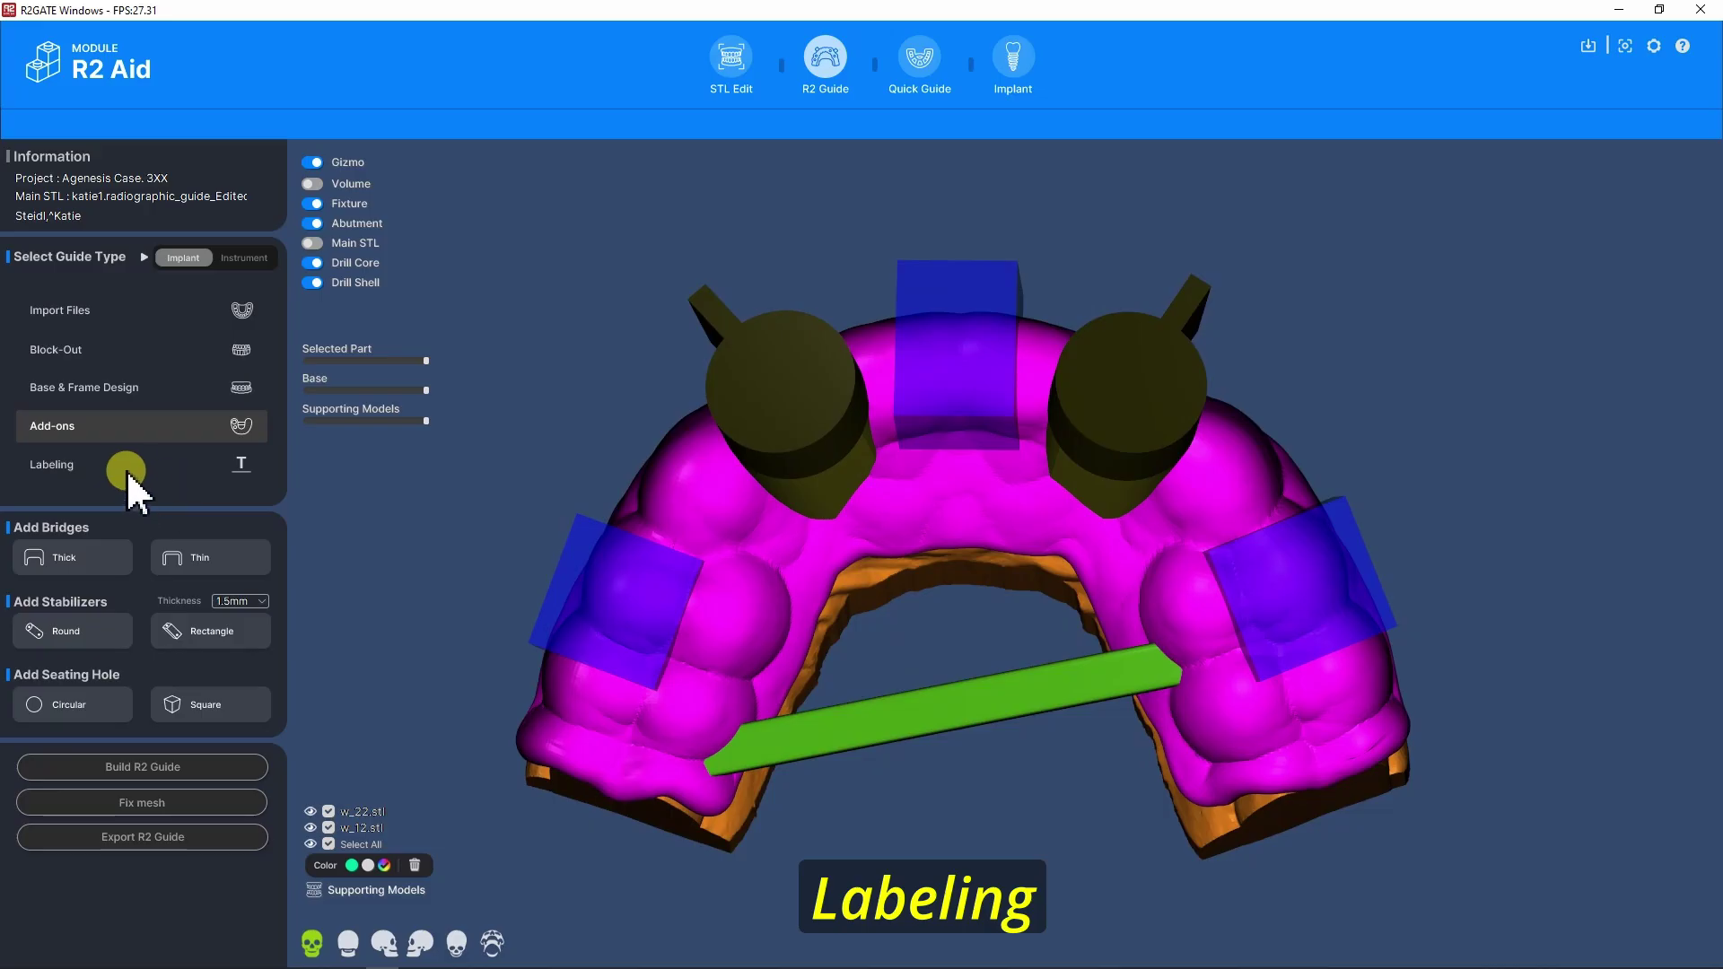
Place a positive 'SA' label on the stabilizer bar.
click(72, 462)
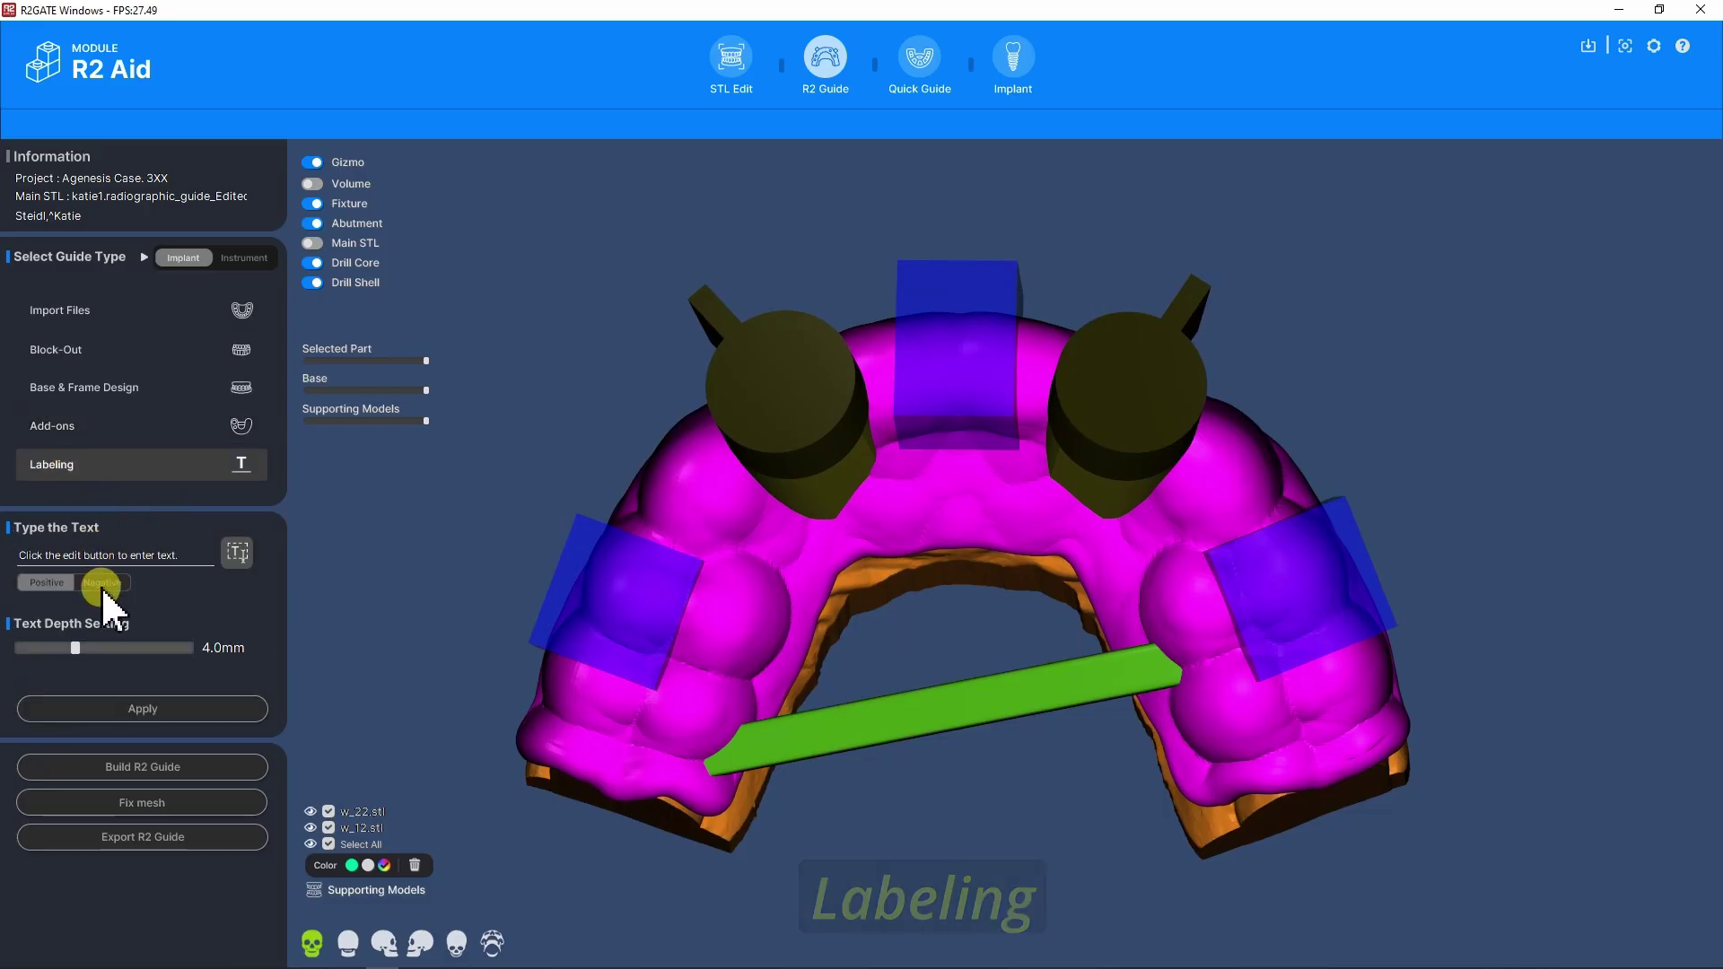
click(239, 559)
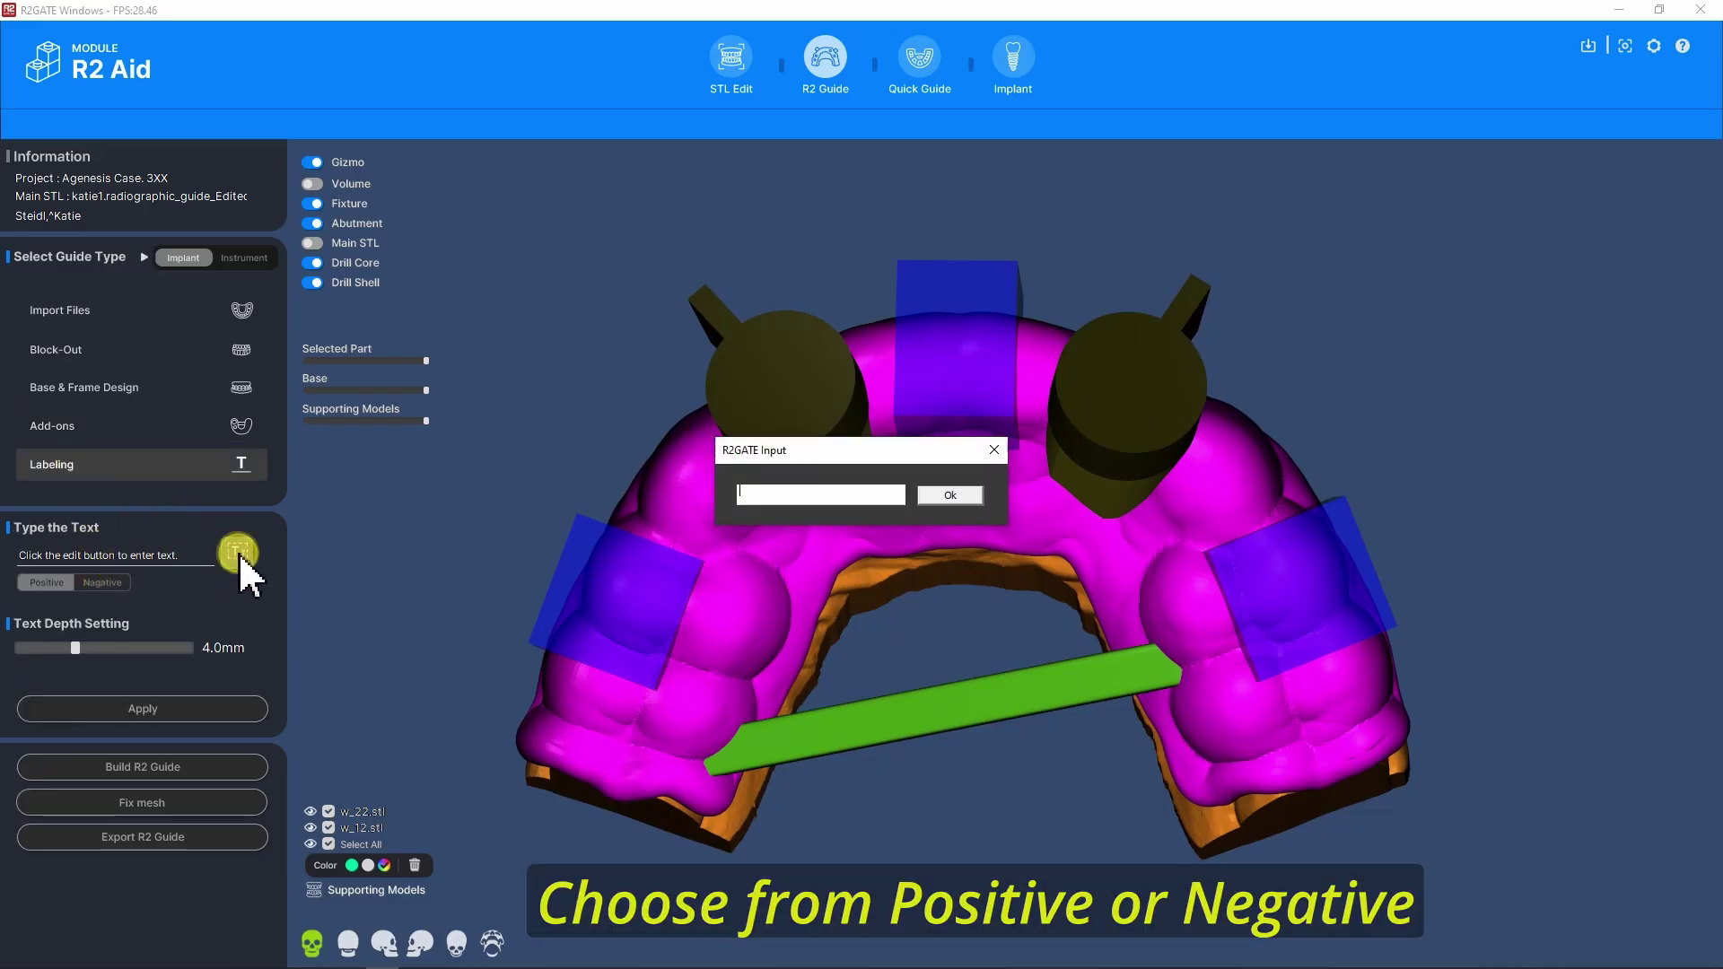
text(SA)
click(752, 491)
click(833, 736)
drag(833, 745, 877, 761)
Add a negative 'SA' label and open the Build R2 Guide options.
click(135, 580)
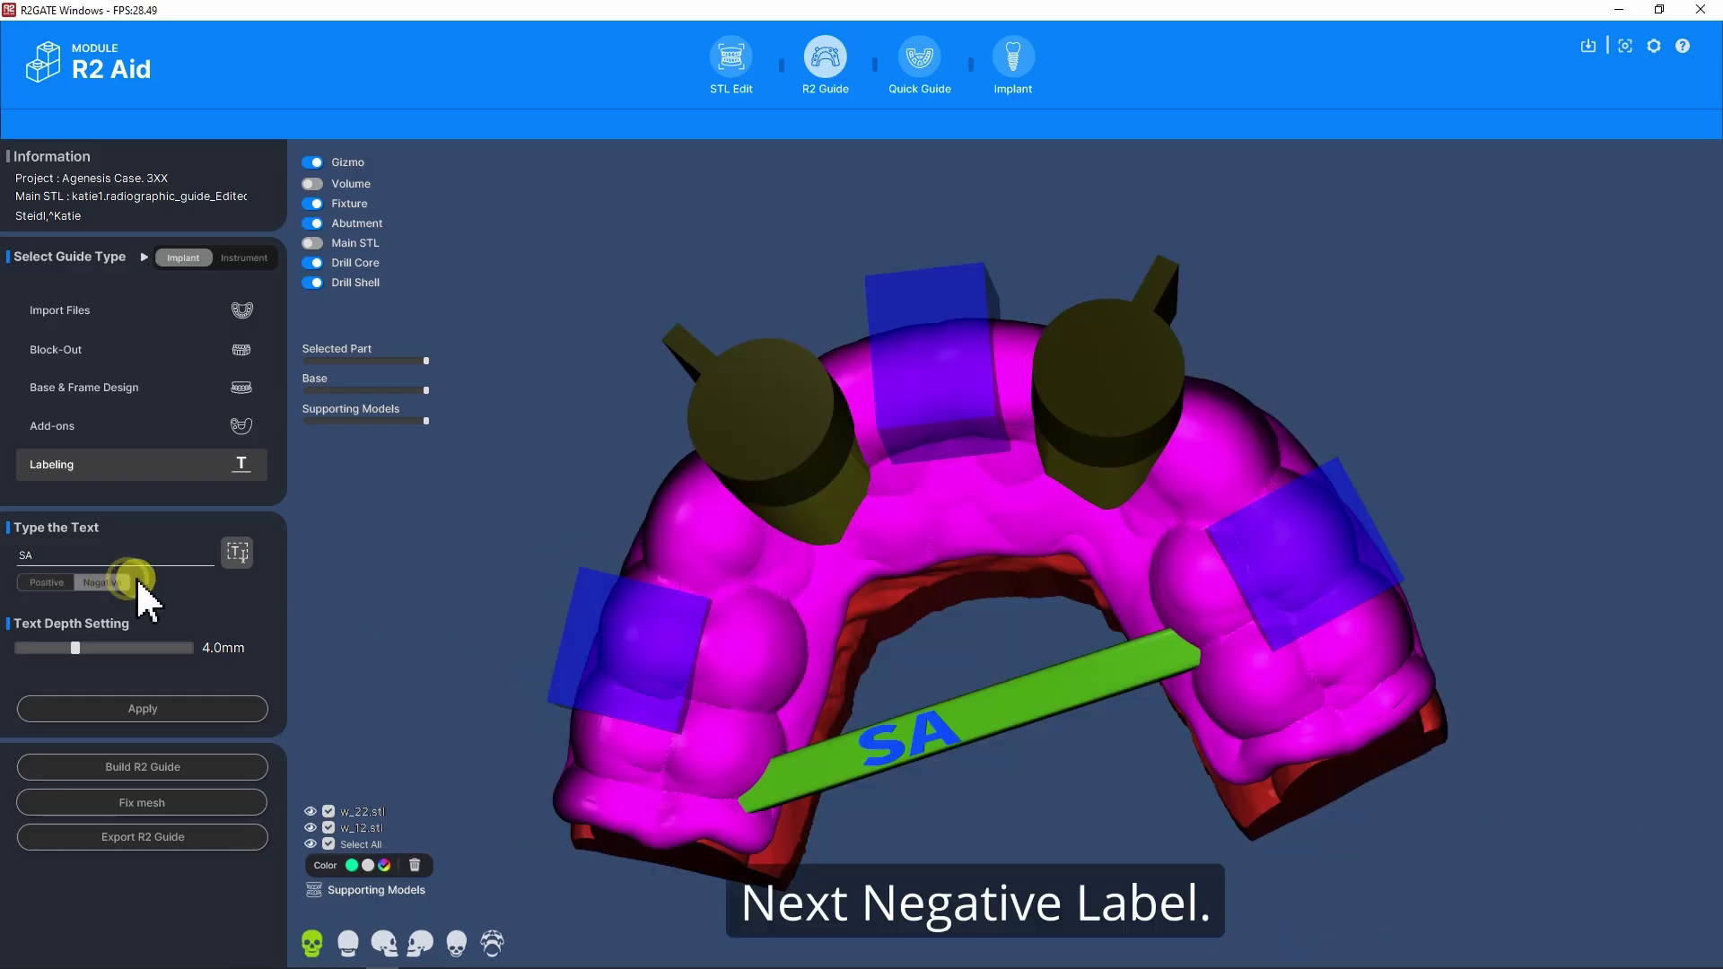
click(236, 554)
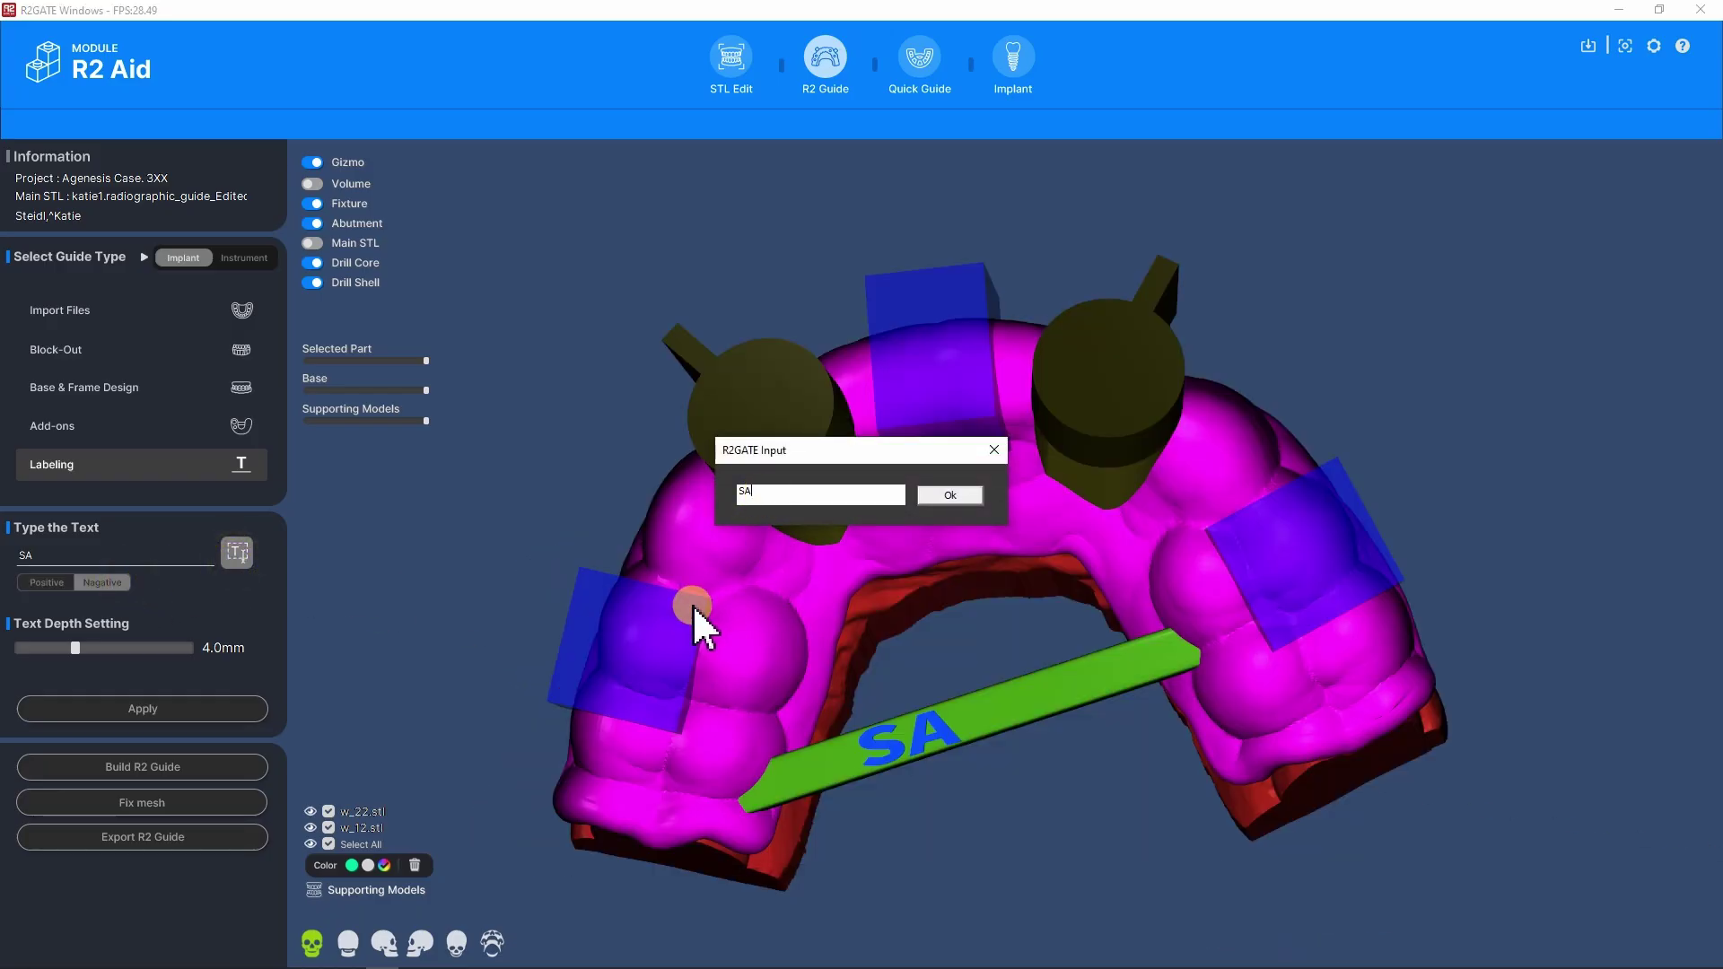
key(Return)
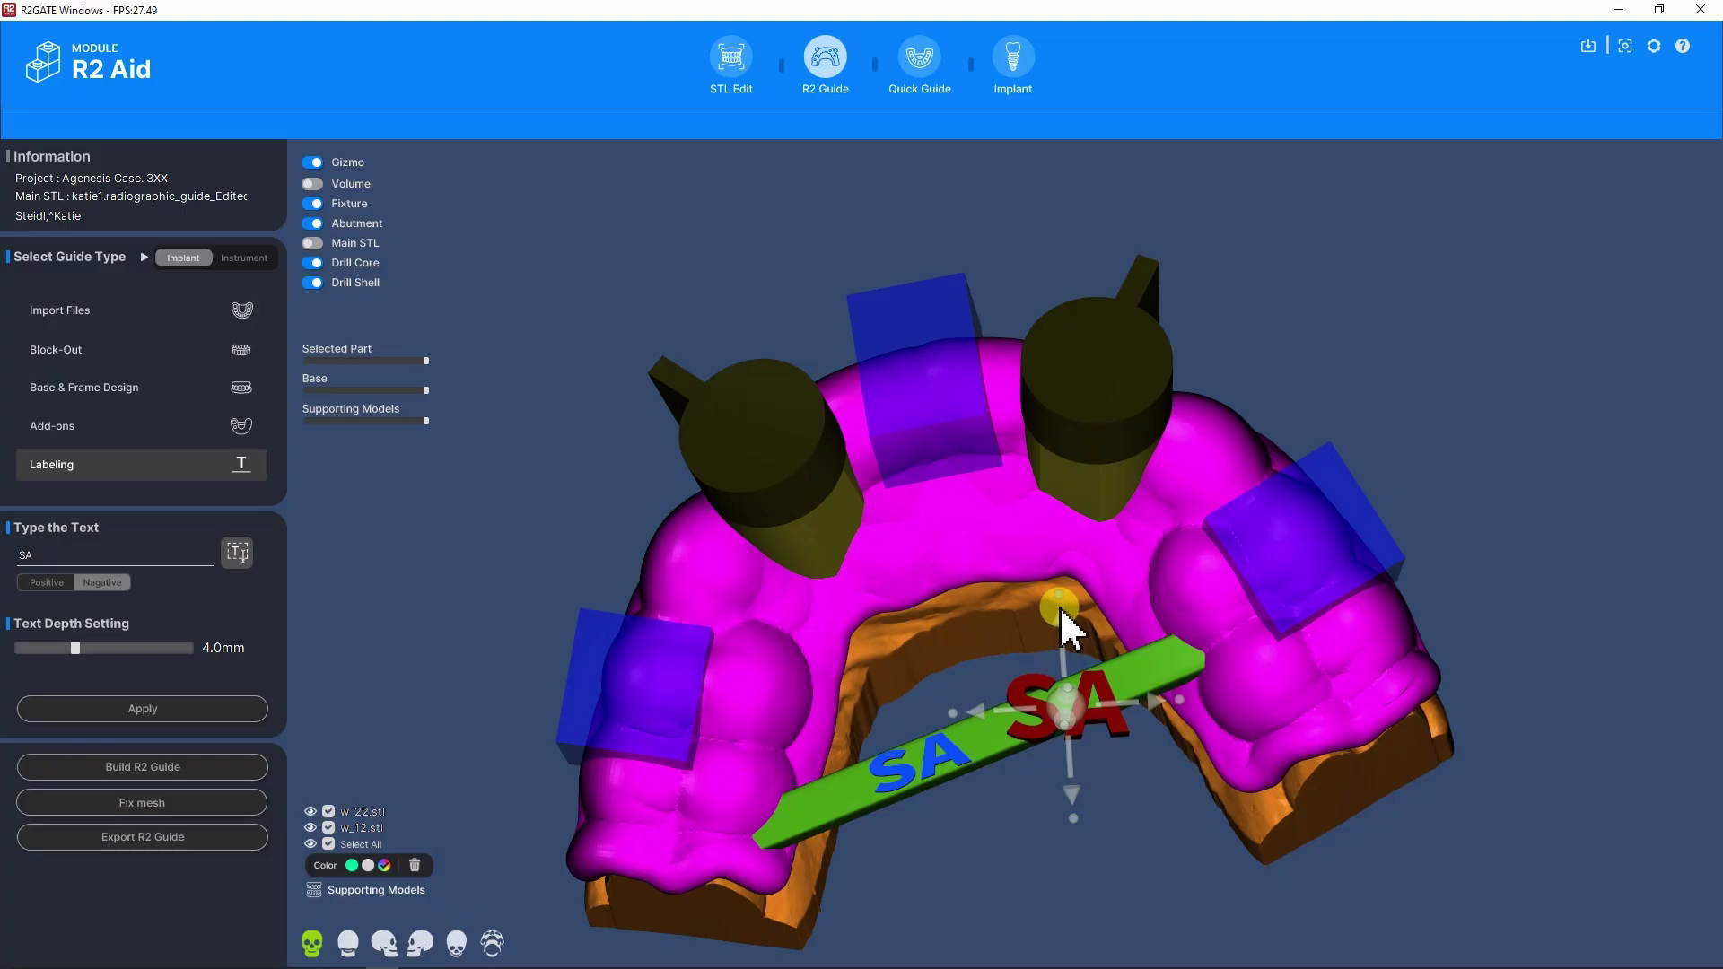
click(143, 765)
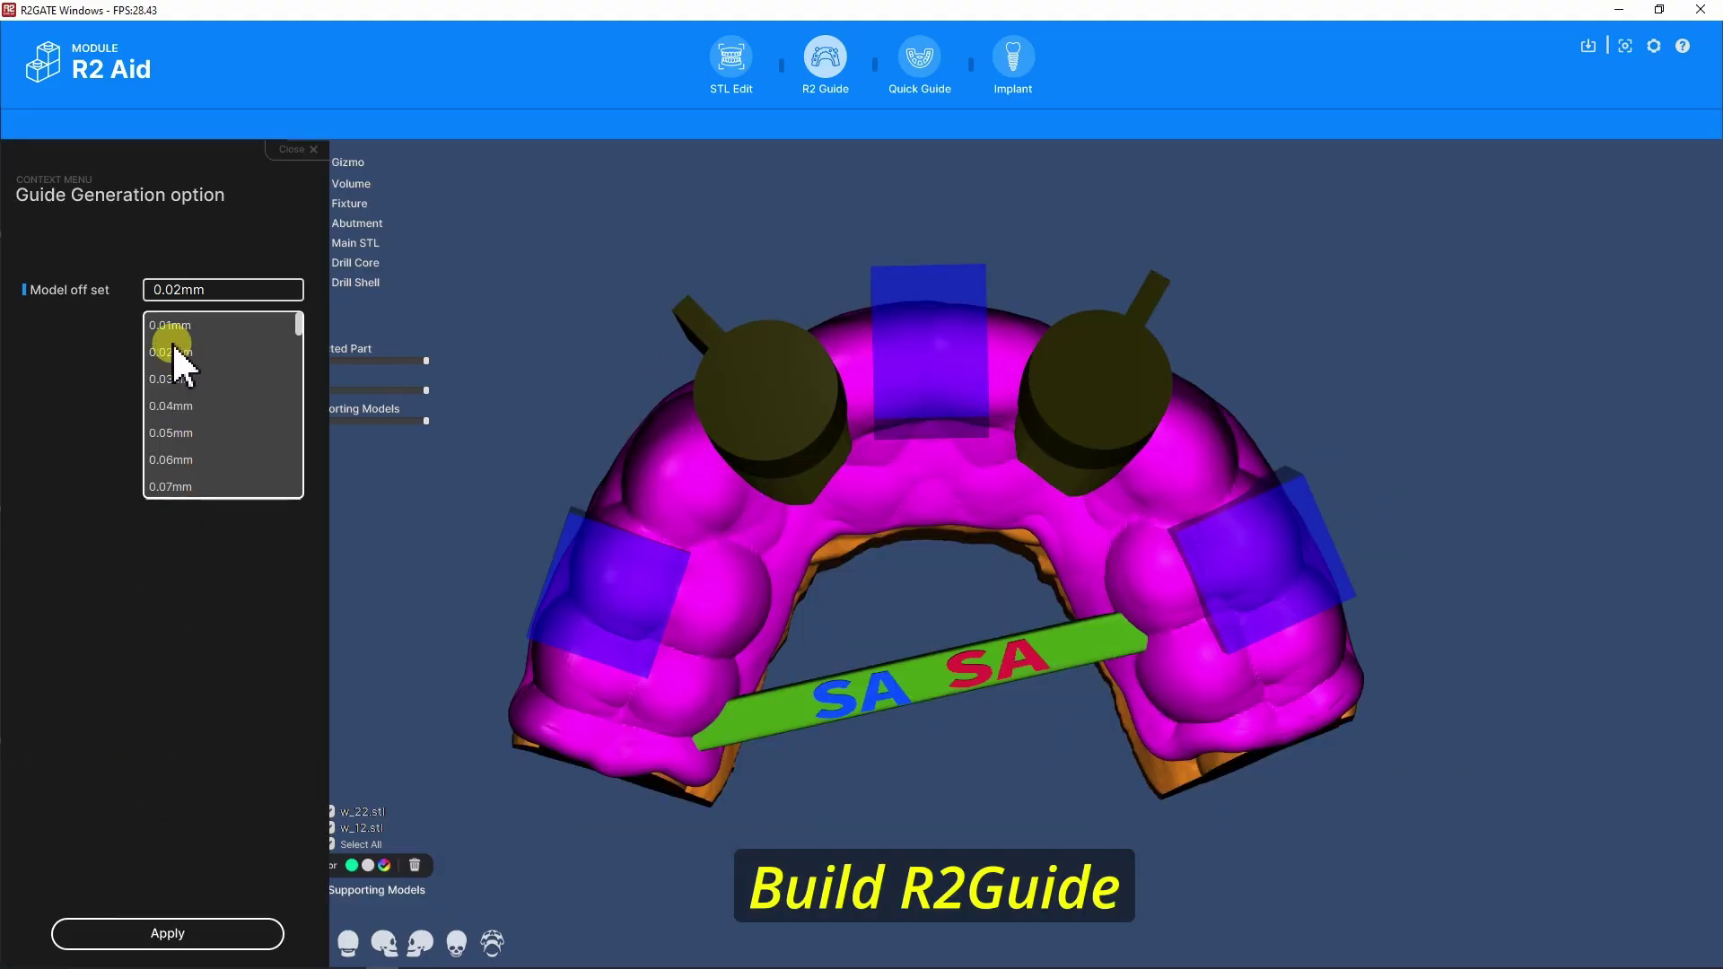
Build the surgical guide, inspect it over the stone model, and start the STL export.
click(180, 929)
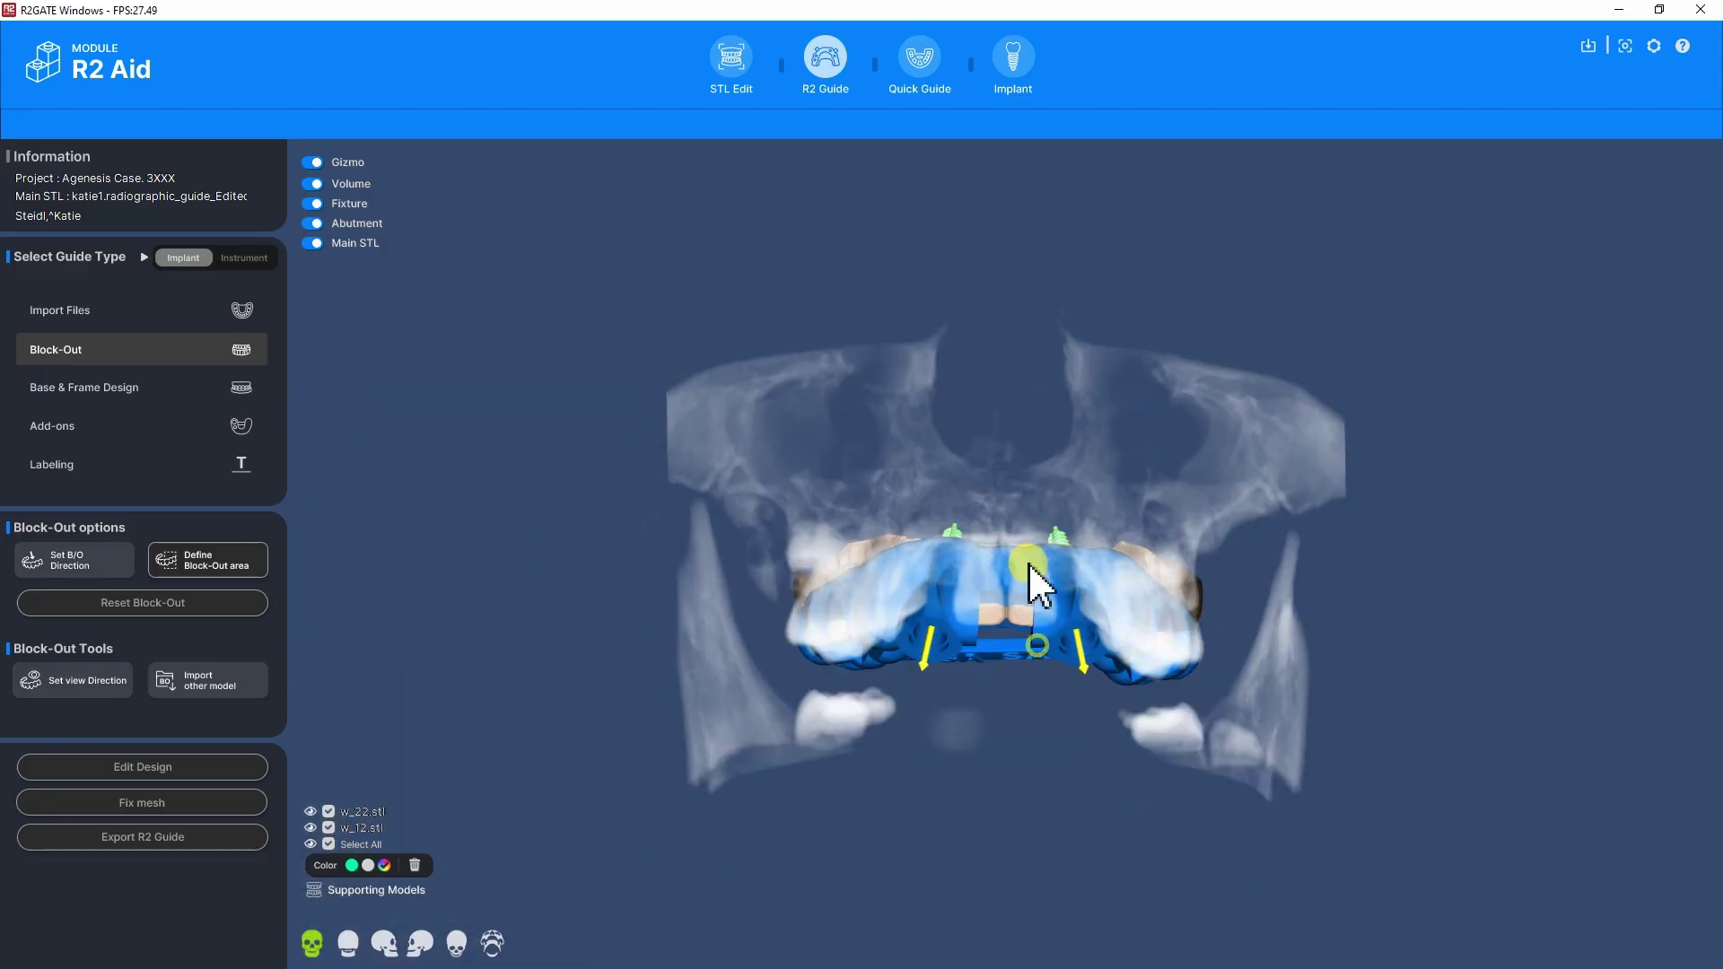
drag(1029, 564, 734, 450)
click(316, 181)
drag(723, 359, 908, 558)
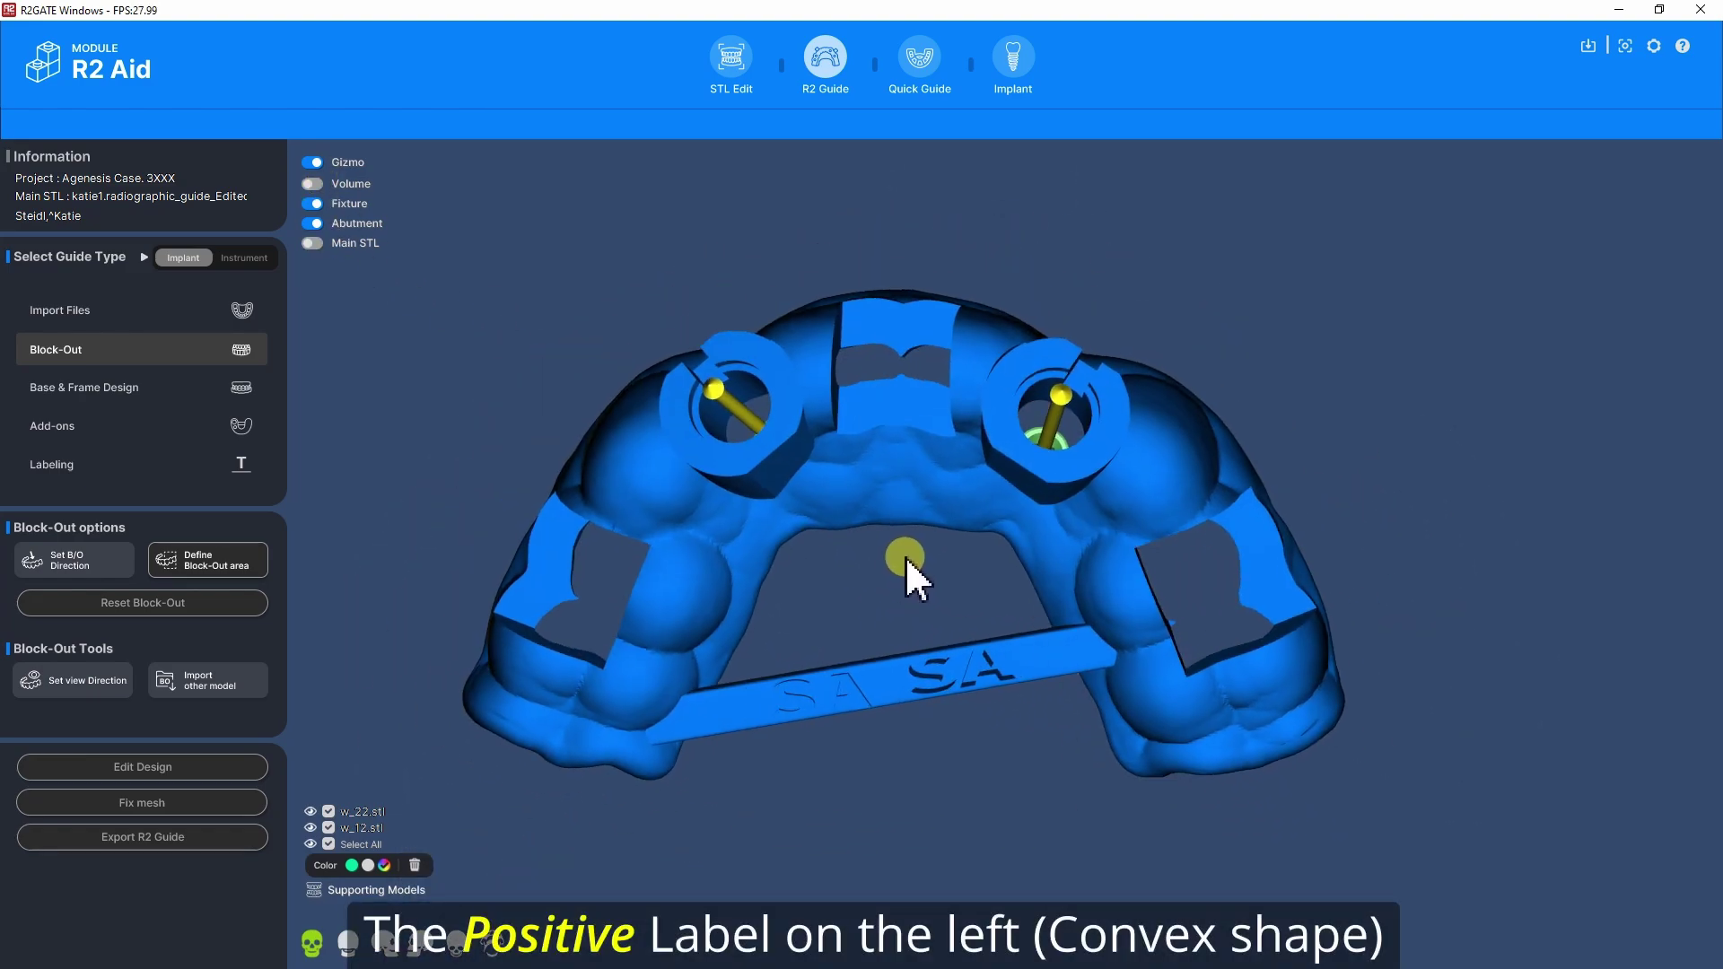
click(313, 243)
scroll(983, 585, up, 4)
drag(867, 727, 1068, 675)
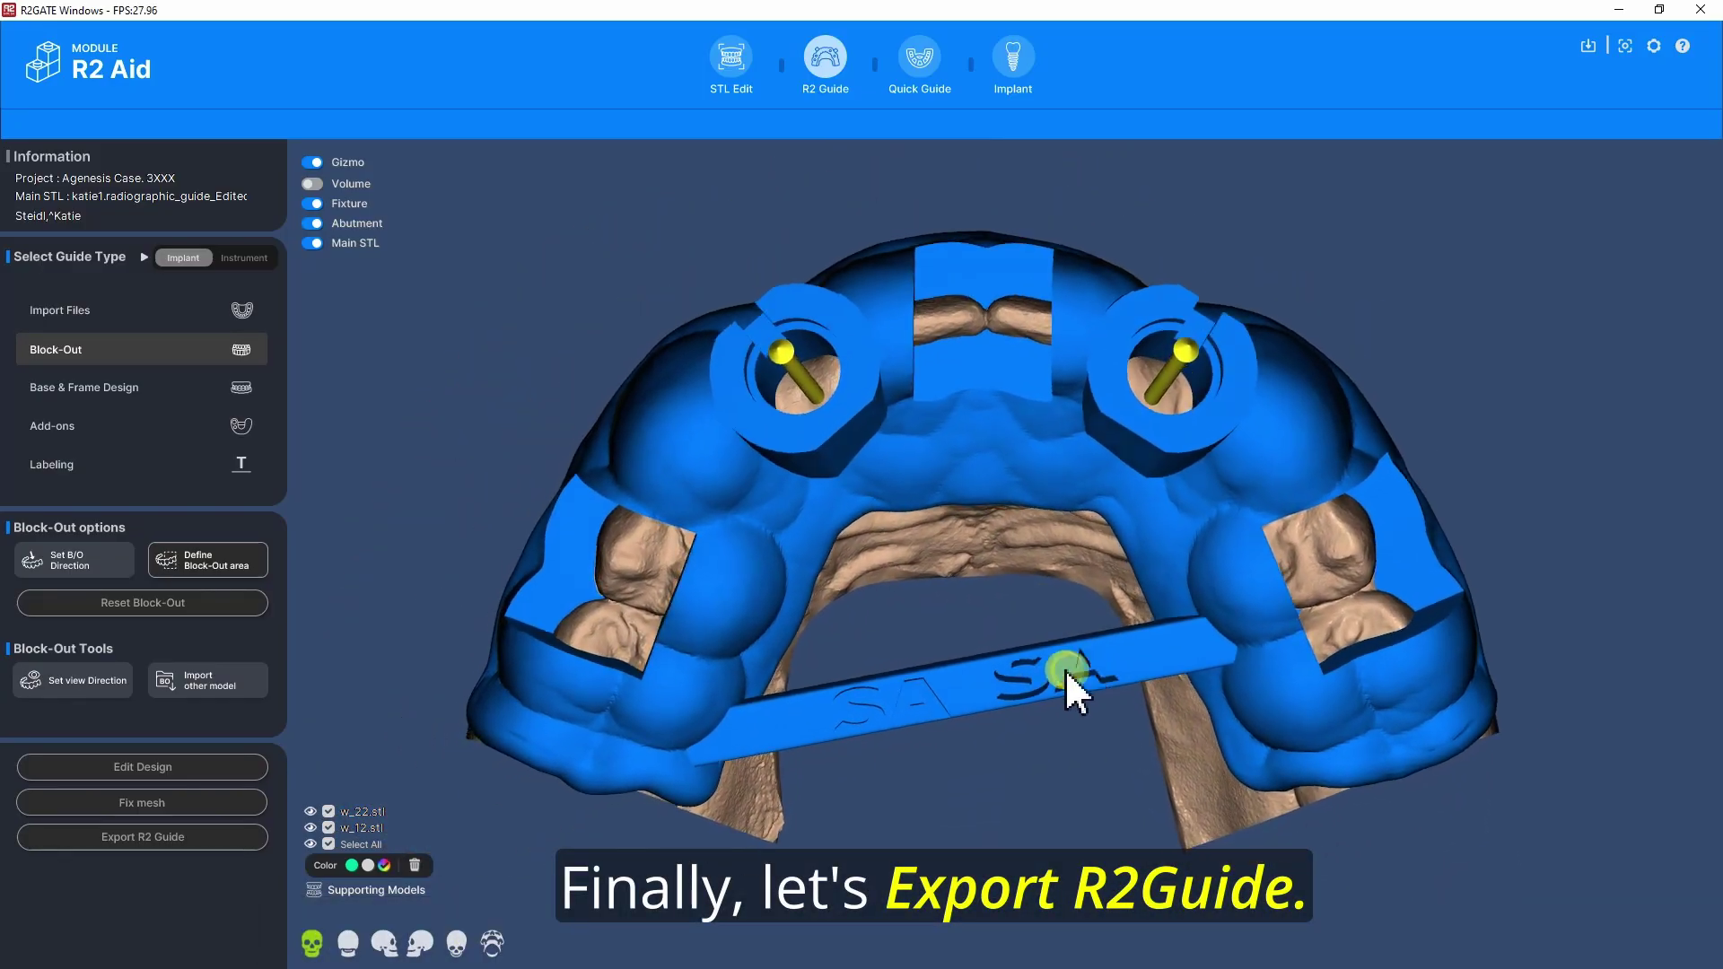
click(116, 826)
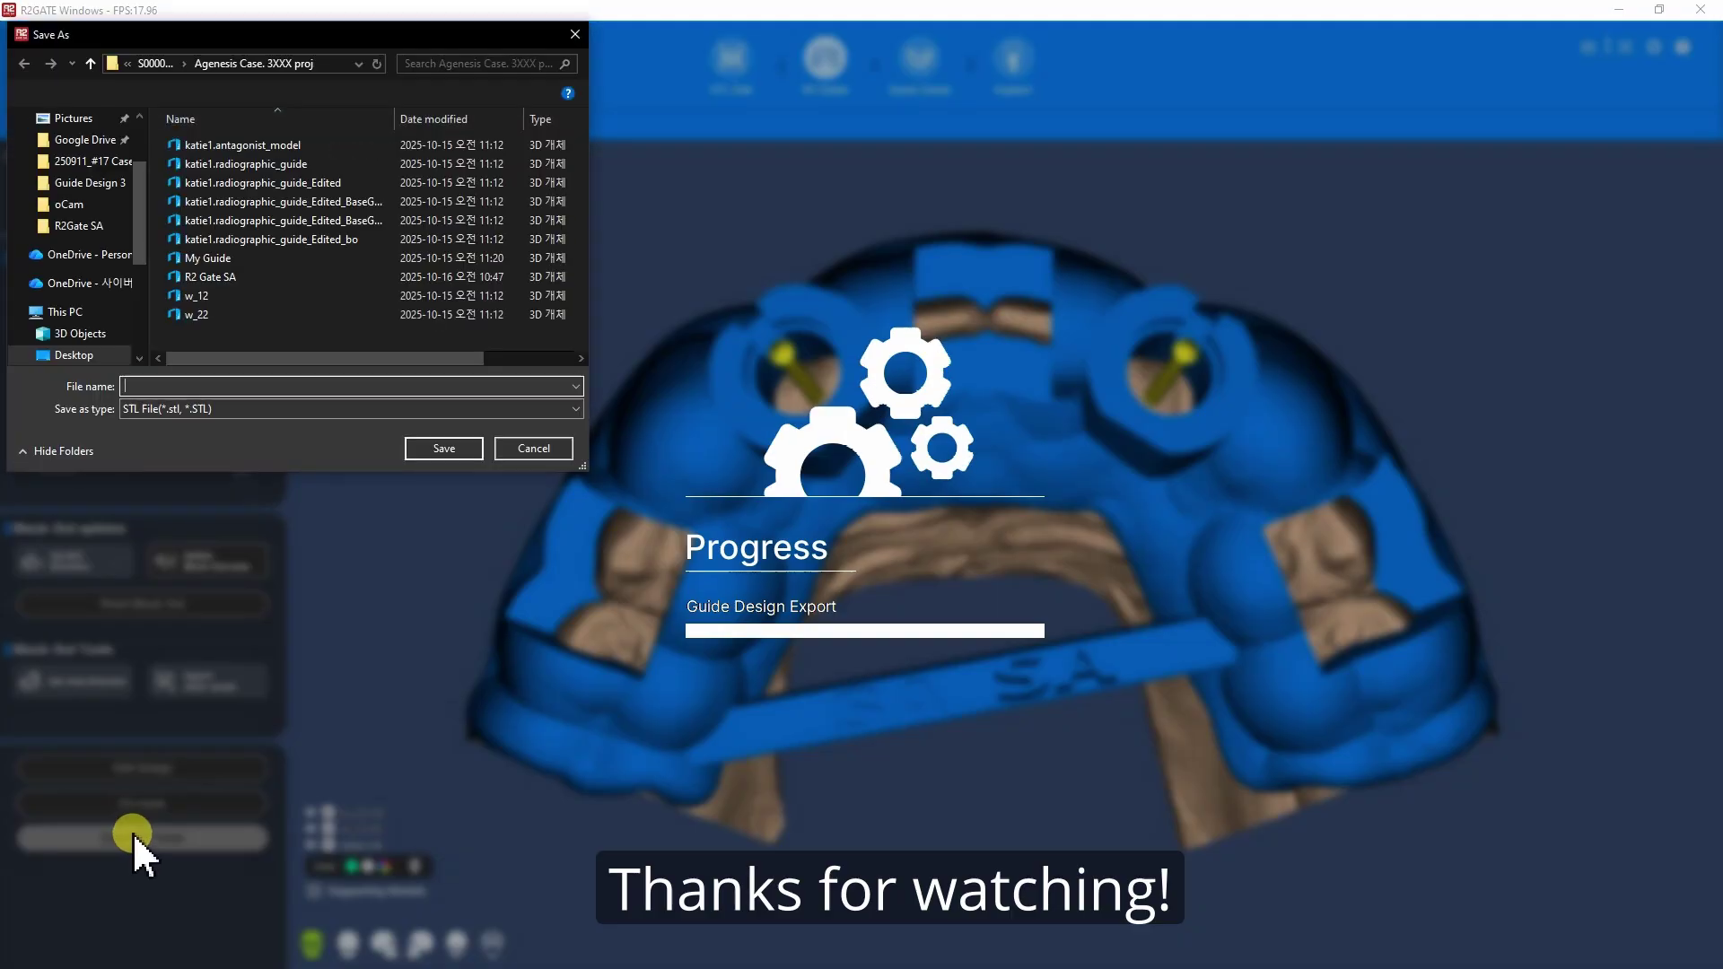